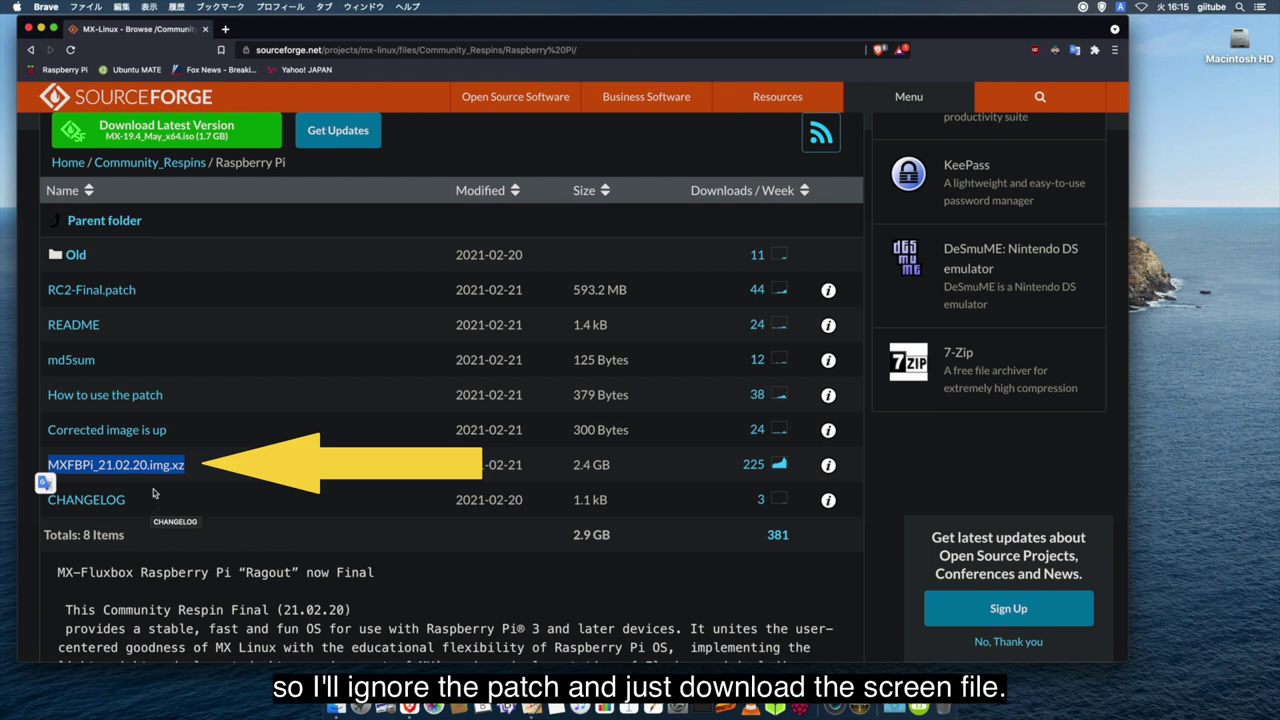
# - Clear the text selection on the MXFBPi_21.02.20.img.xz file name on SourceForge
pyautogui.click(155, 492)
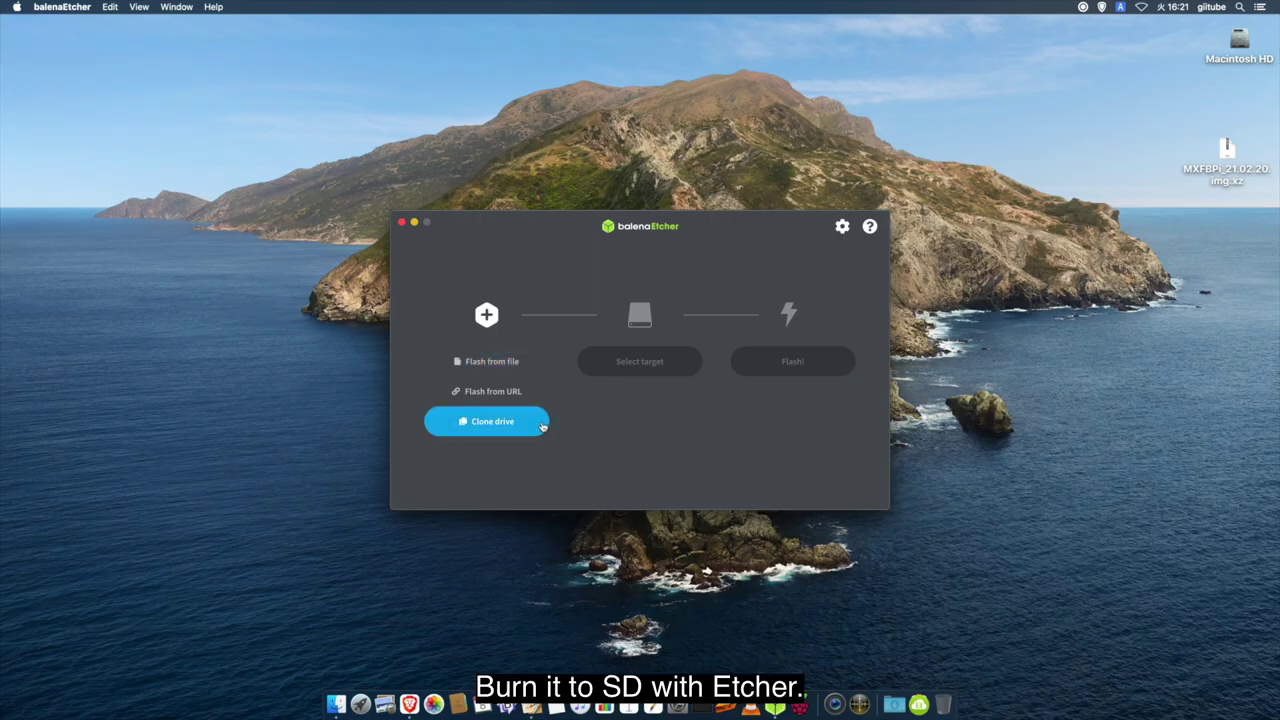
# - Load MXFBPi_21.02.20.img.xz from the Desktop folder into balenaEtcher as the image to flash
pyautogui.click(533, 371)
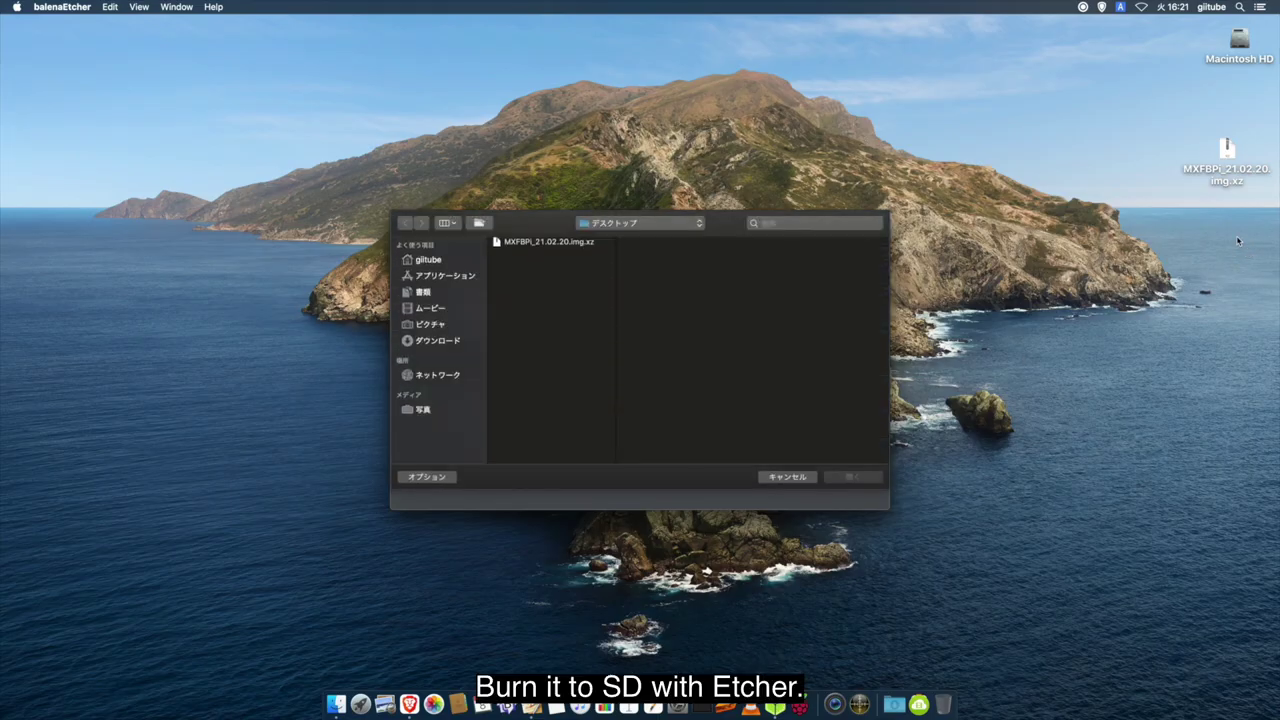
pyautogui.click(565, 245)
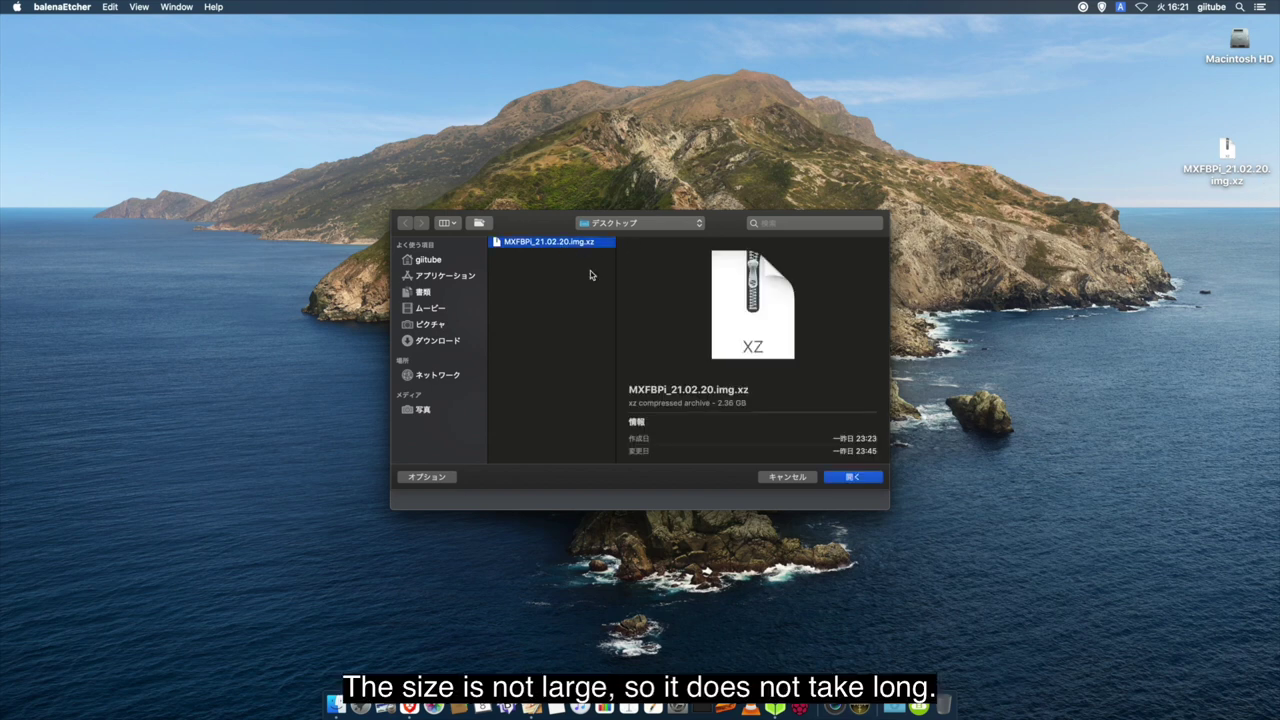
pyautogui.click(863, 481)
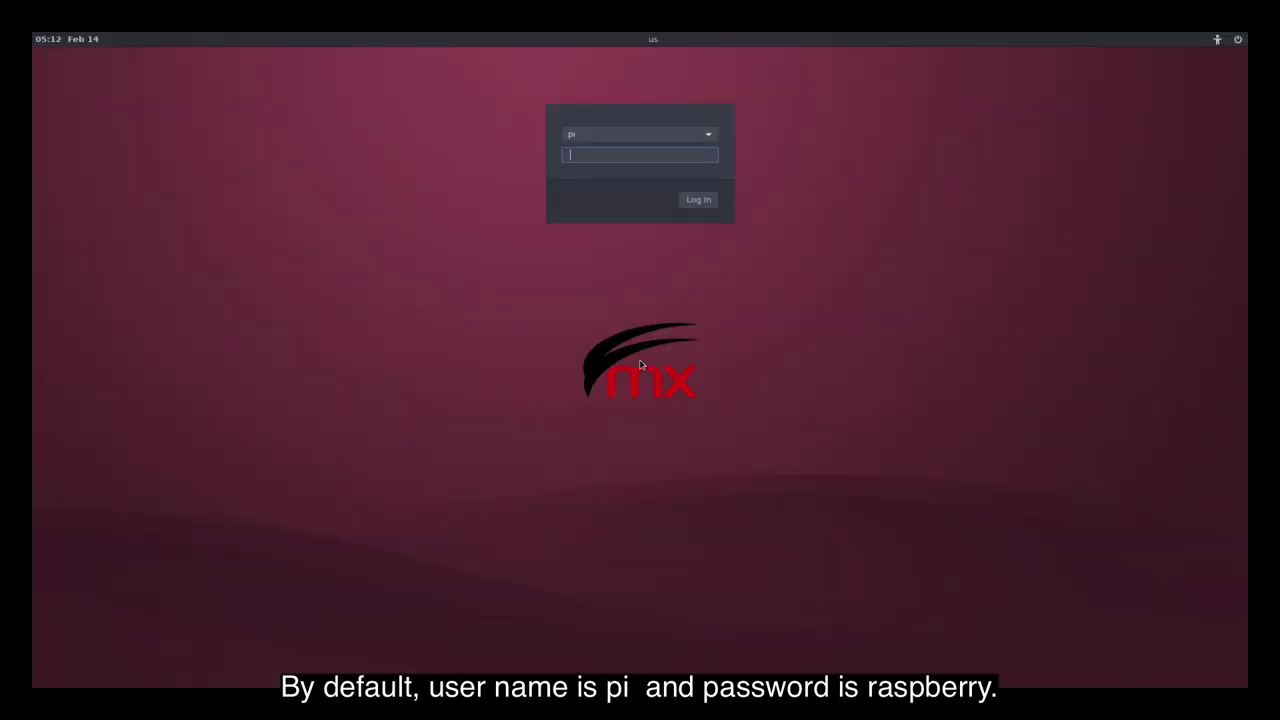
# - Log in with the account password, then enter the password again to authorise the full upgrade
pyautogui.write('ra')
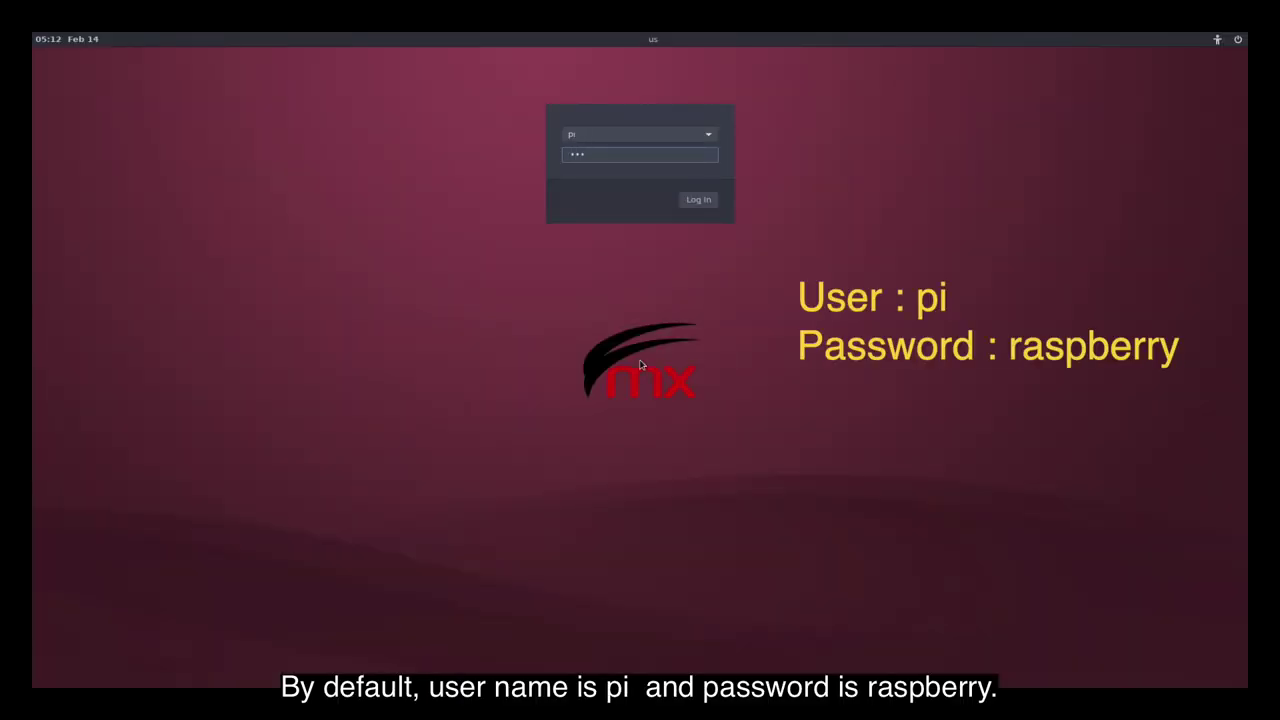
pyautogui.write('spberry')
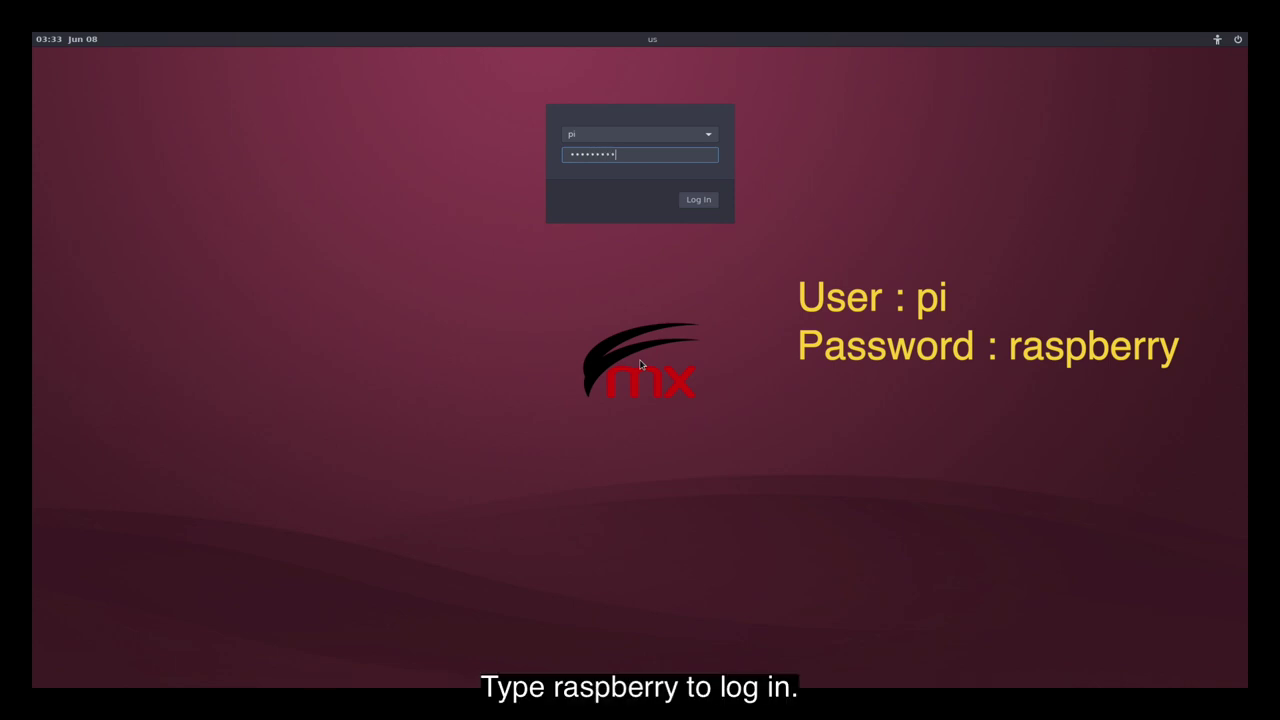
pyautogui.press('Return')
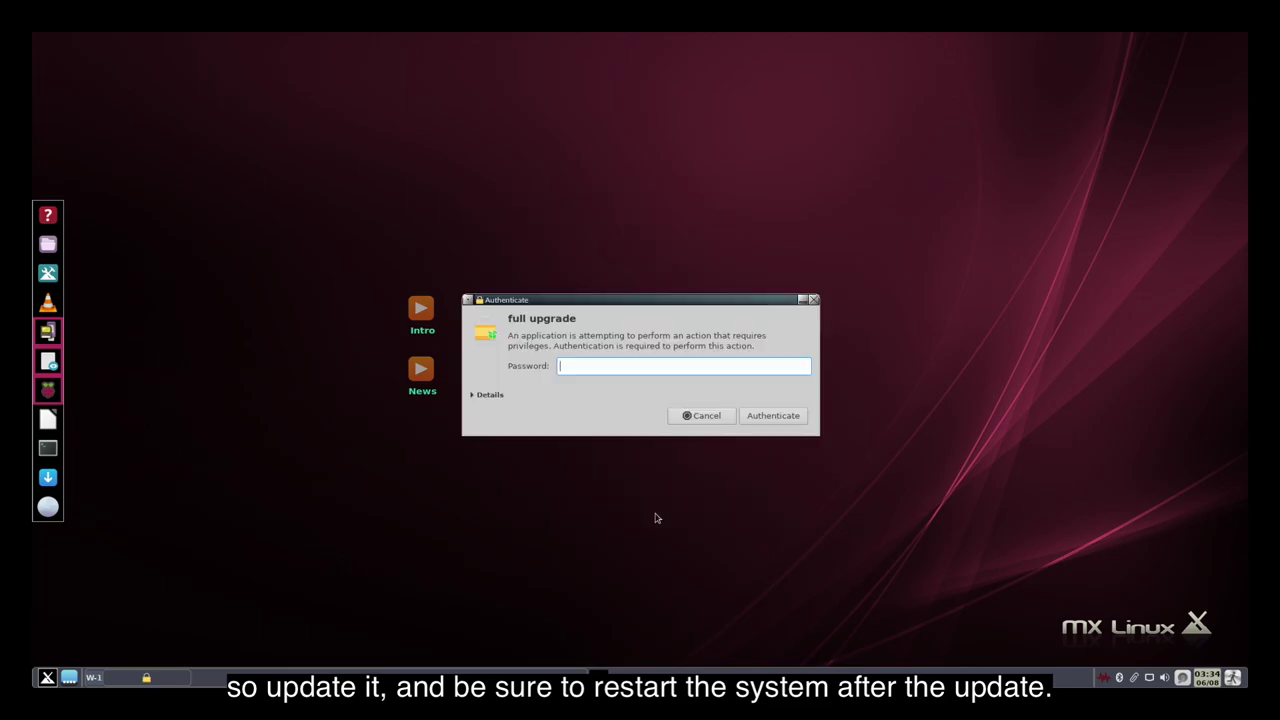
pyautogui.write('********')
pyautogui.press('Return')
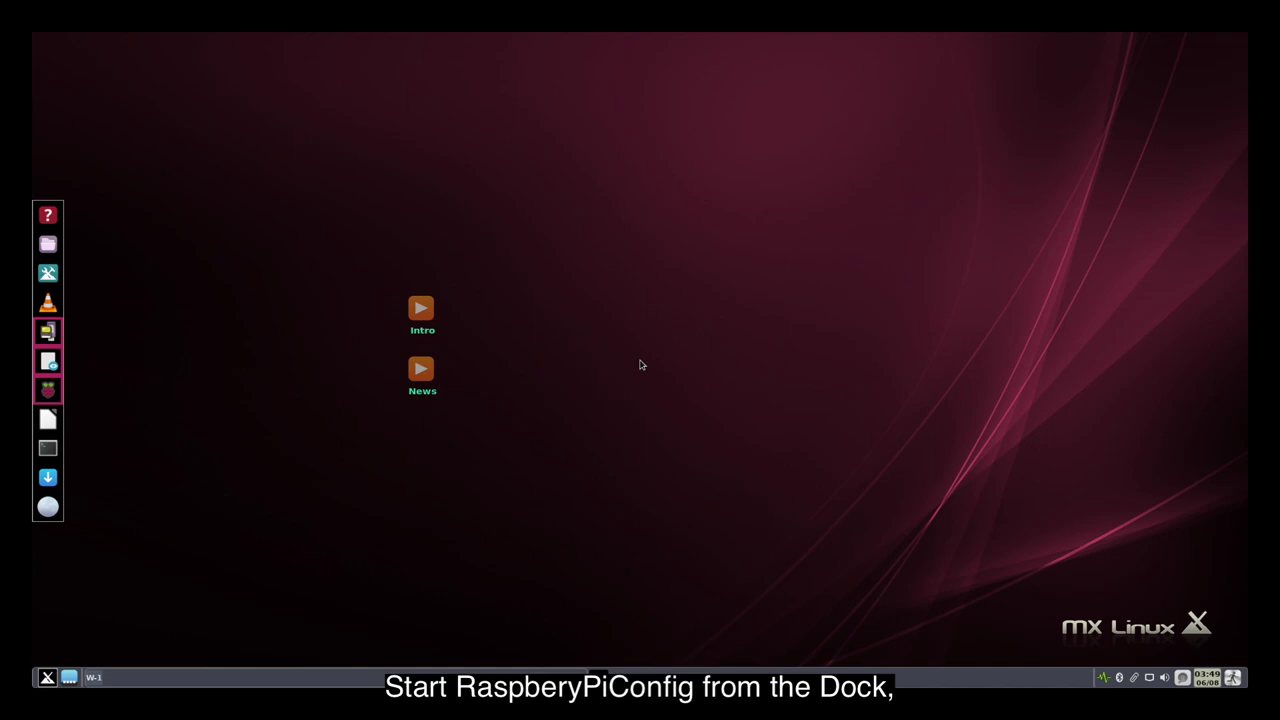
# - Disable Overscan on Raspberry Pi Configuration's Display tab and save with OK
pyautogui.click(48, 391)
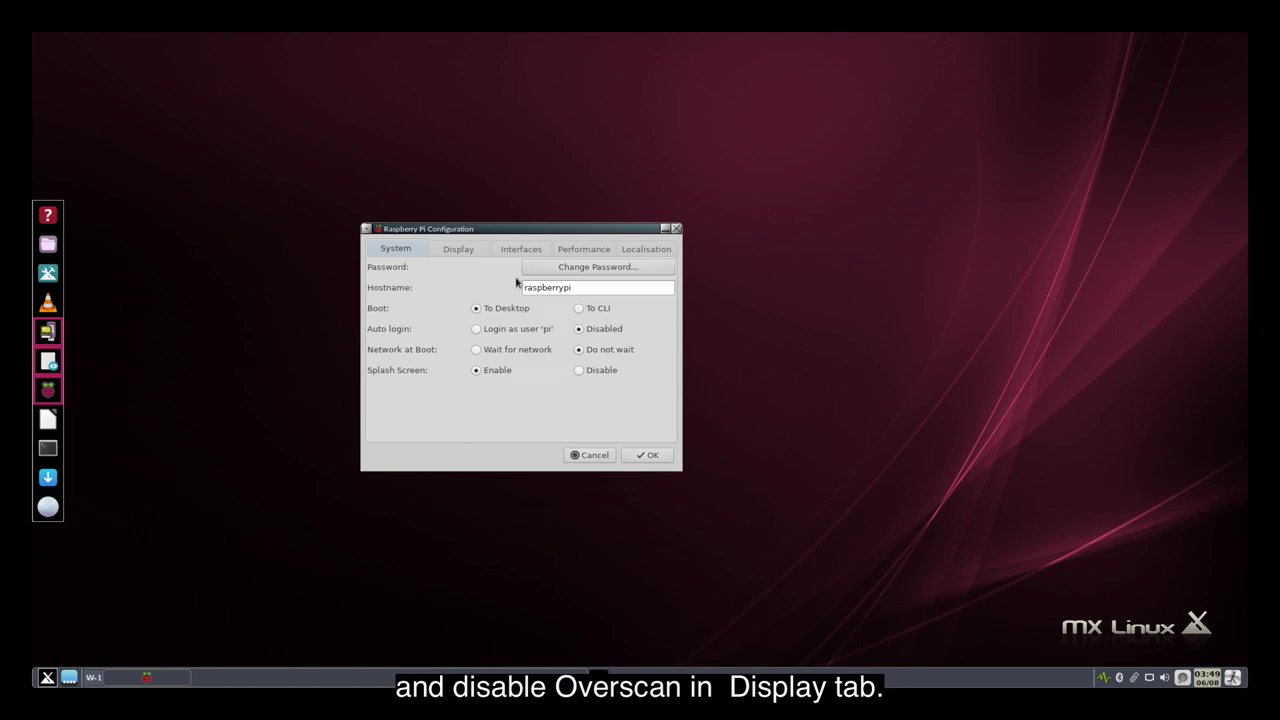
pyautogui.click(475, 254)
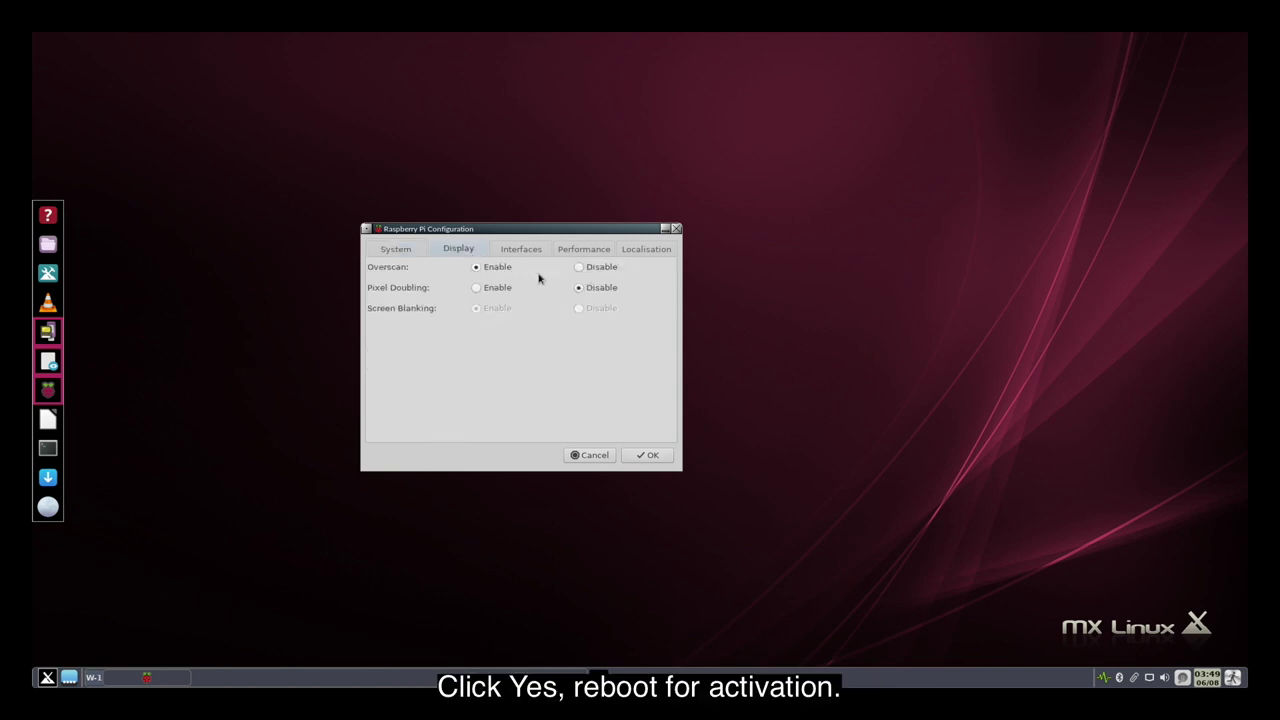
pyautogui.click(588, 272)
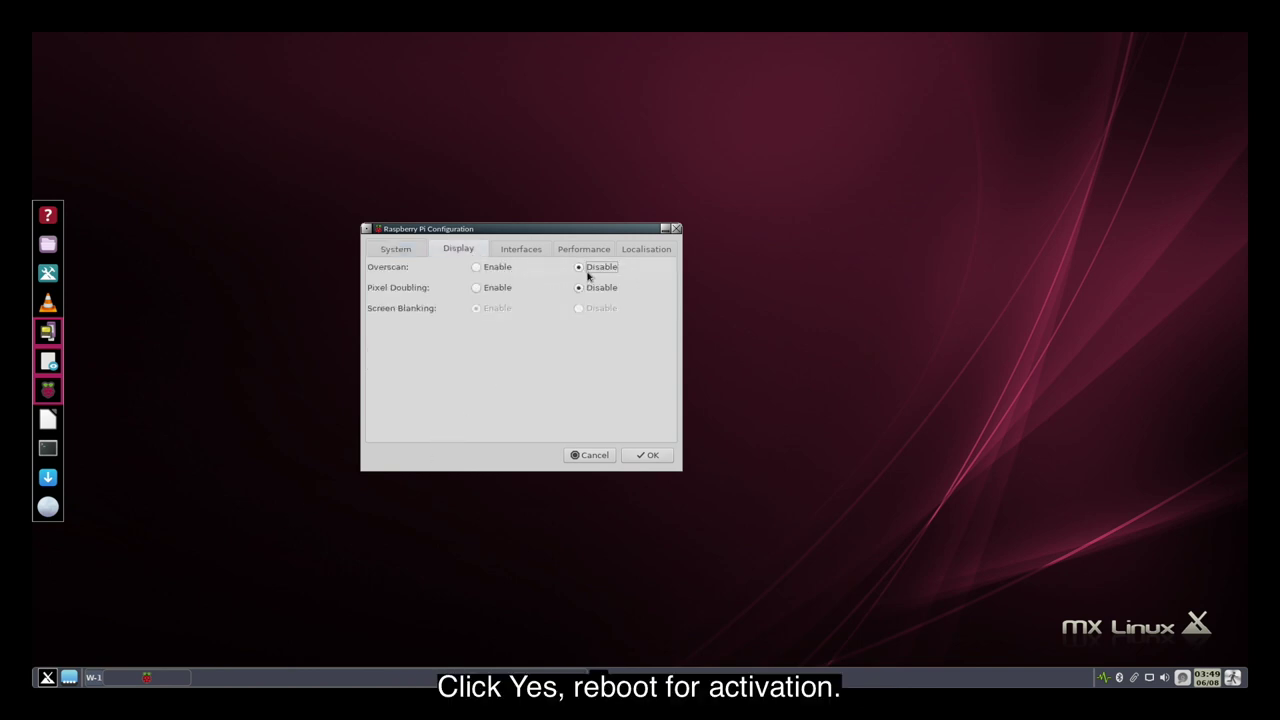
pyautogui.click(647, 455)
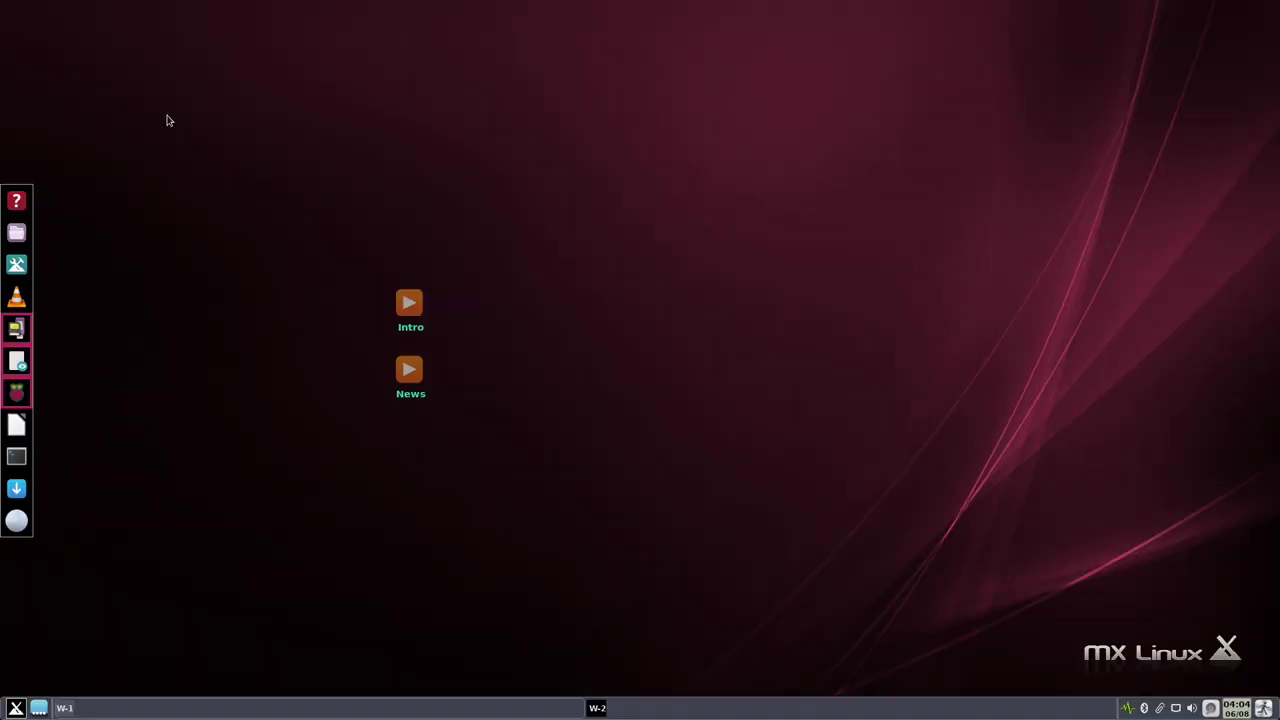
pyautogui.rightClick(168, 219)
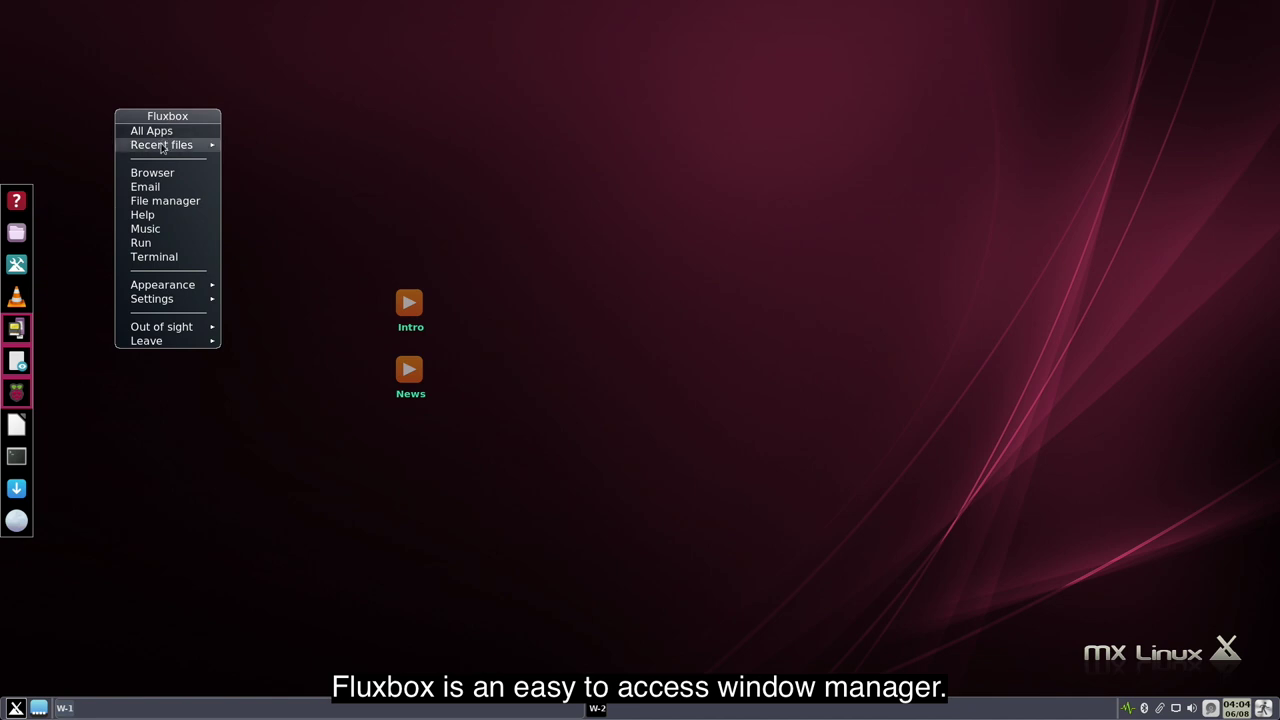
pyautogui.moveTo(150, 289)
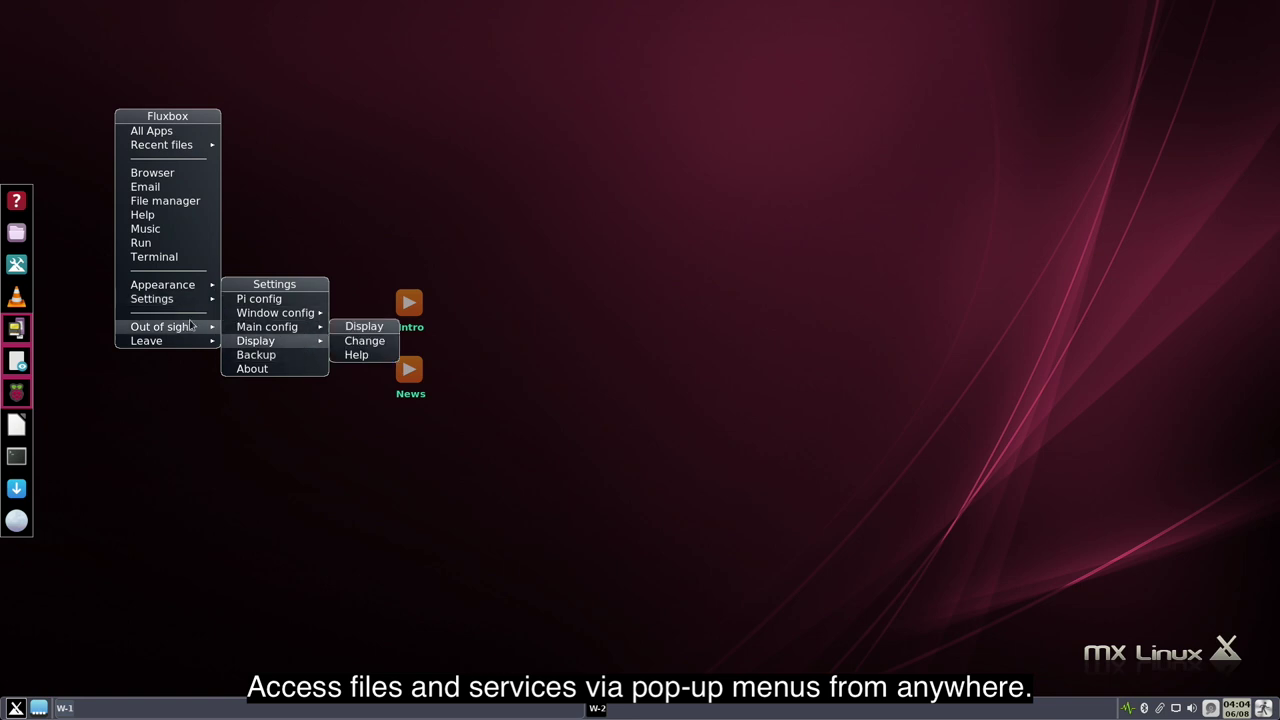
pyautogui.moveTo(183, 333)
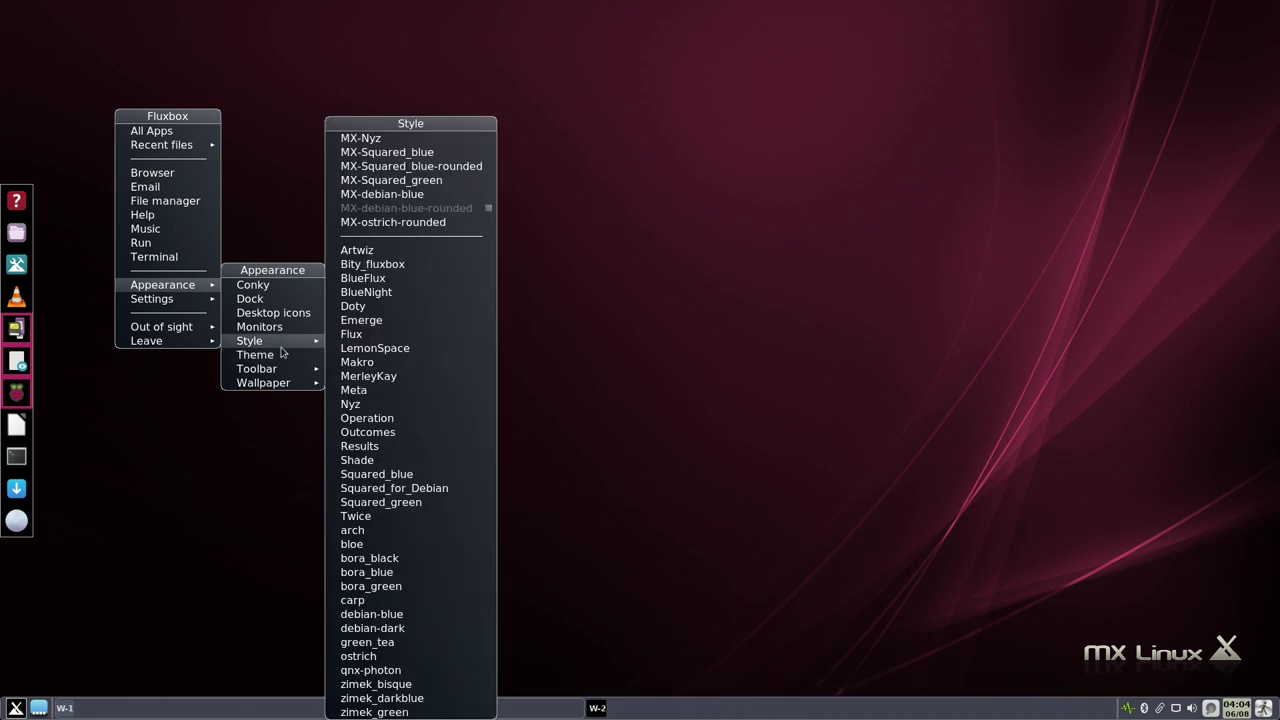
pyautogui.moveTo(283, 383)
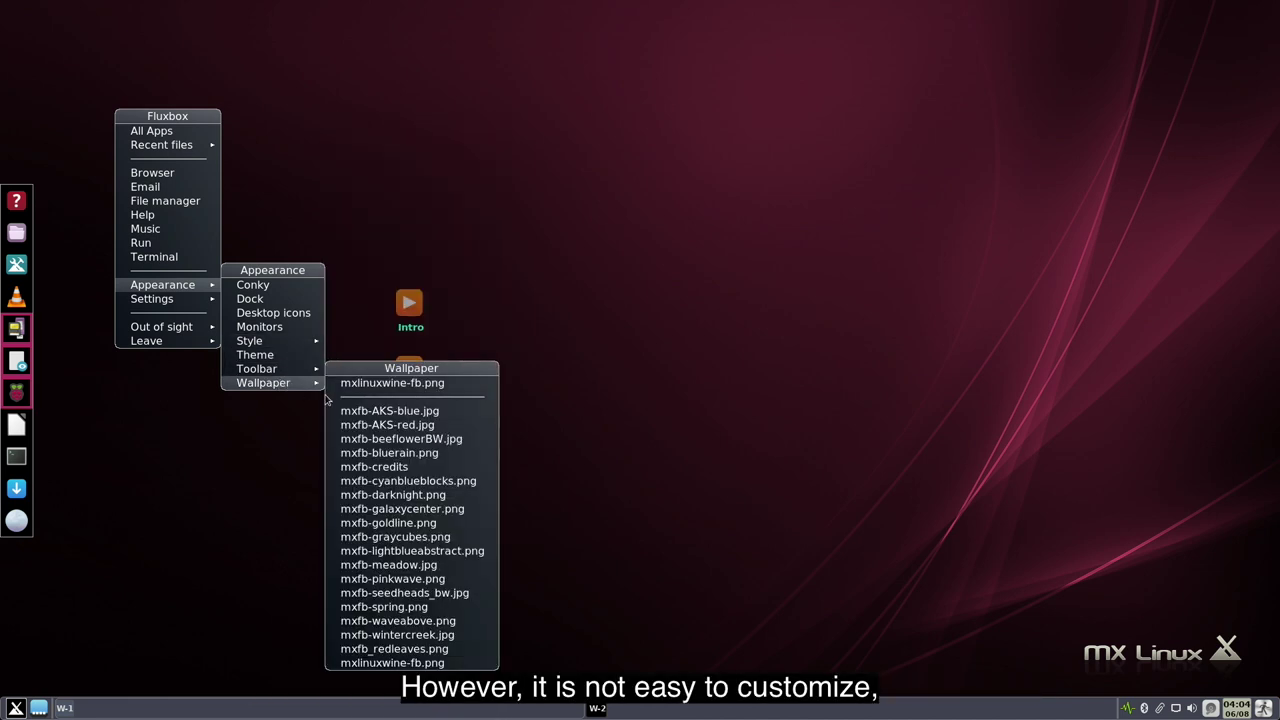
pyautogui.click(453, 580)
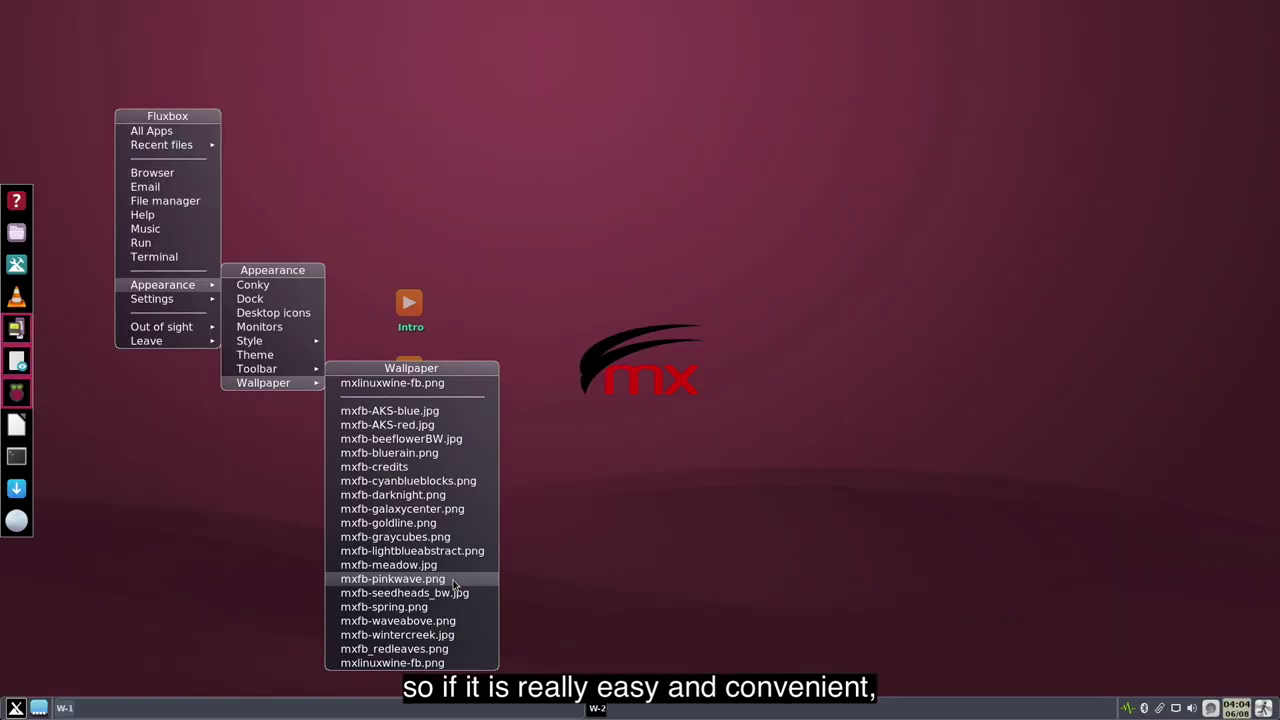
pyautogui.click(470, 527)
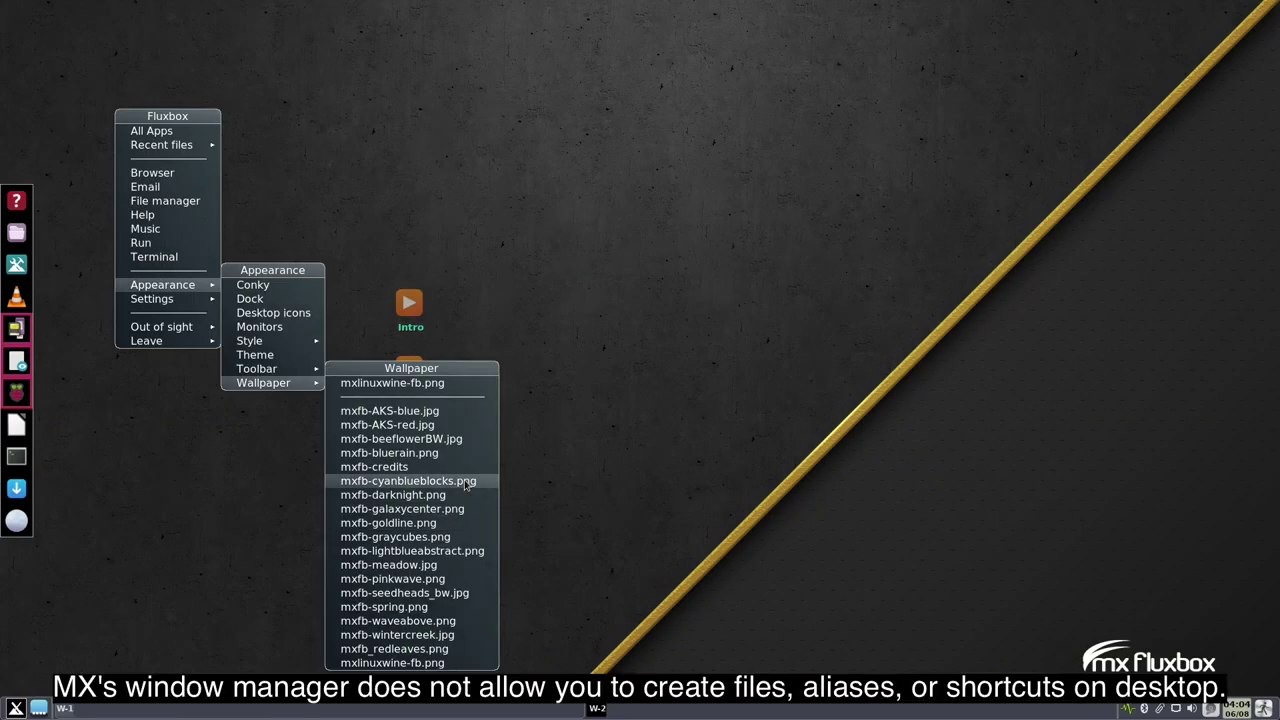
pyautogui.click(465, 484)
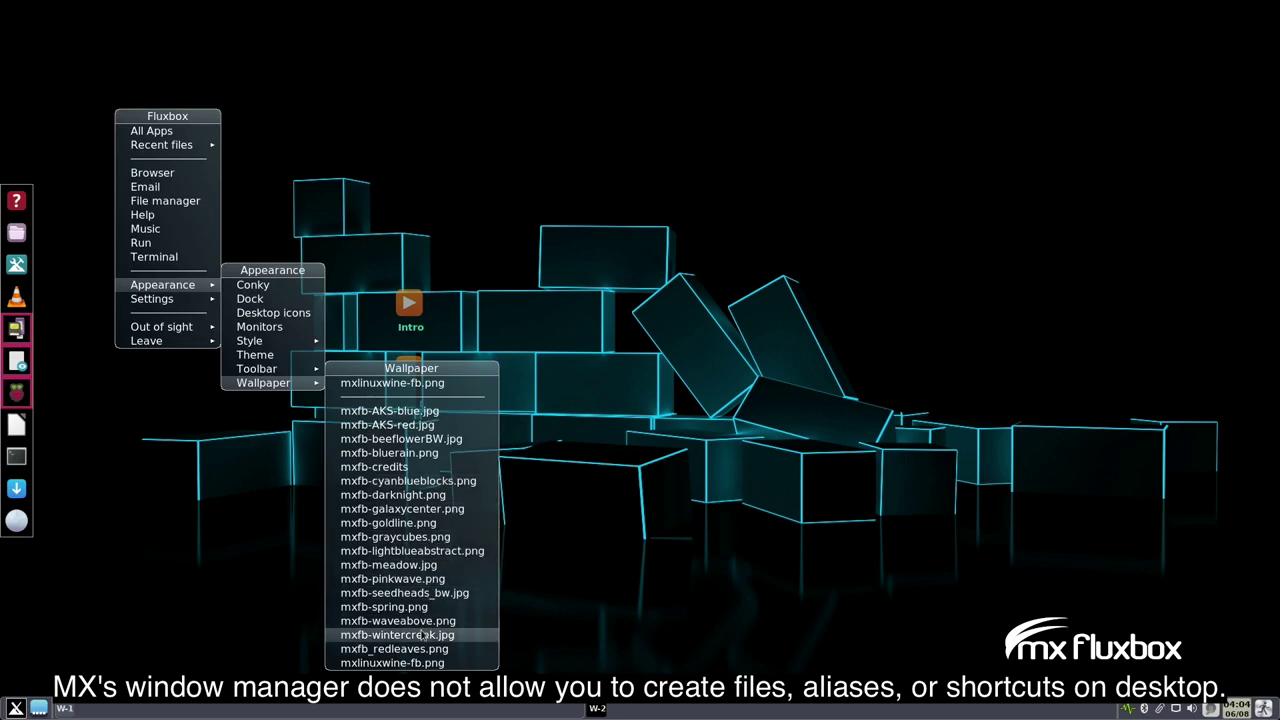
pyautogui.click(418, 662)
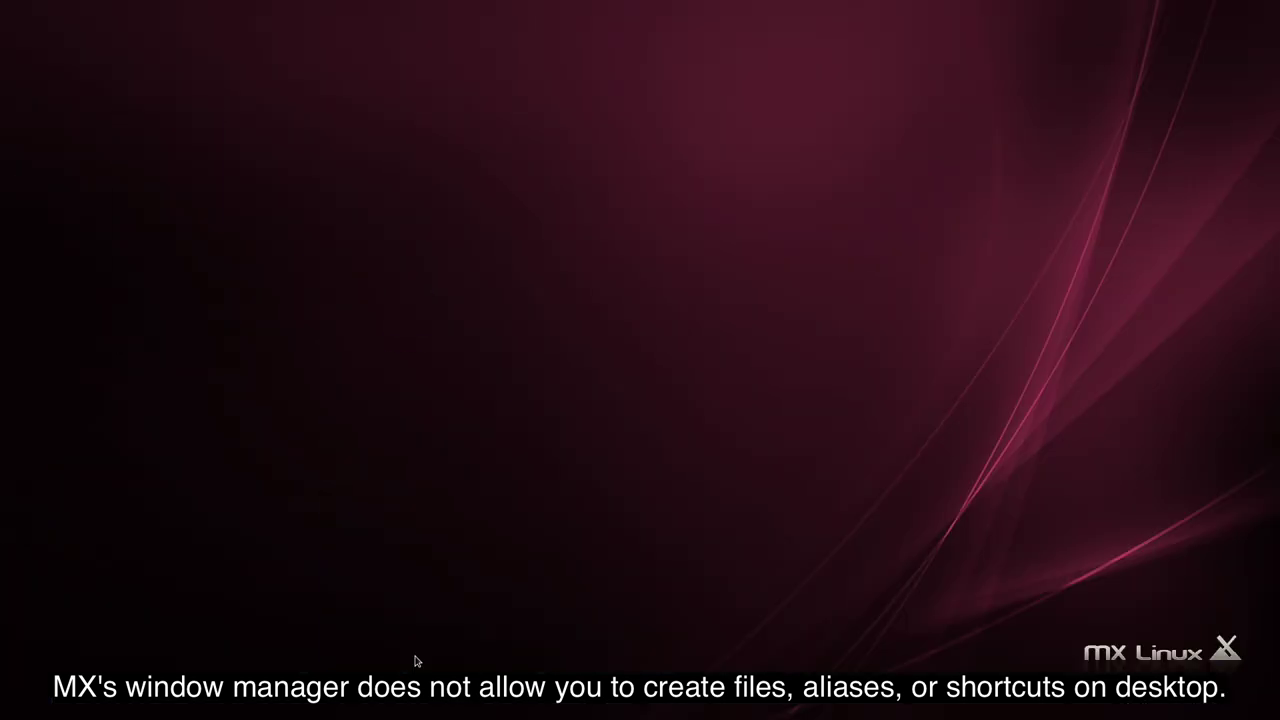
pyautogui.moveTo(290, 343)
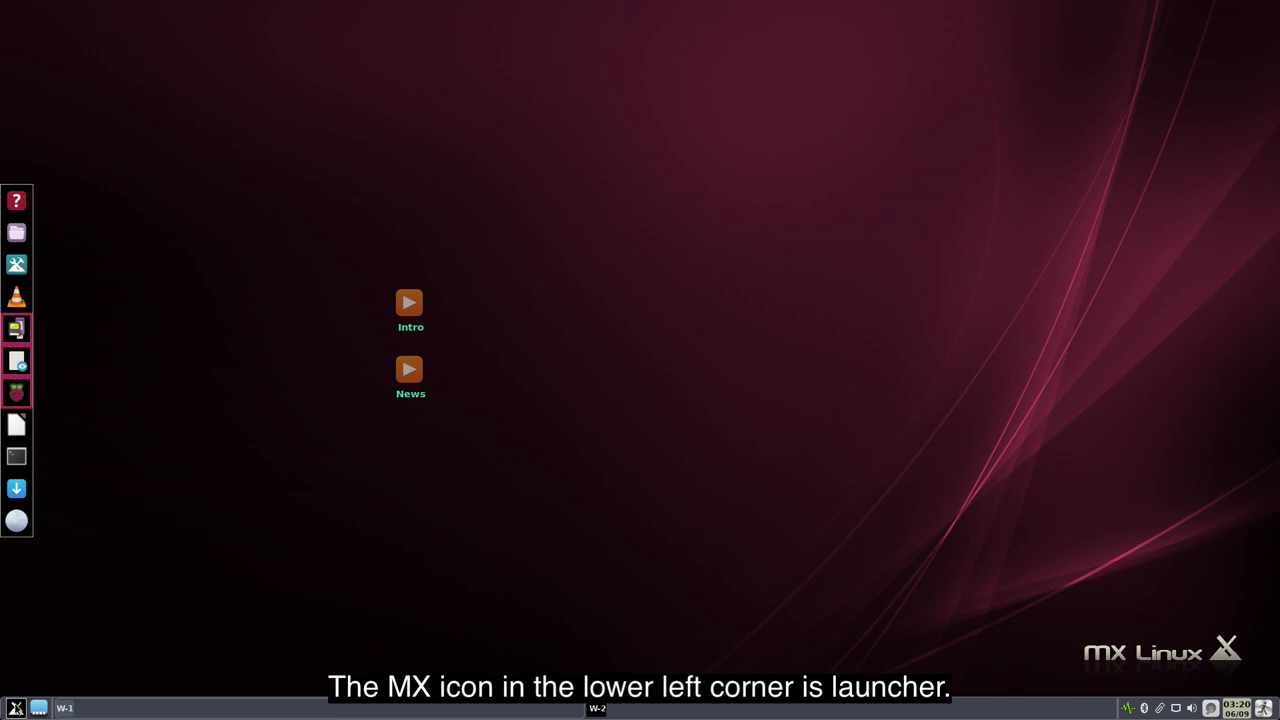
pyautogui.click(16, 708)
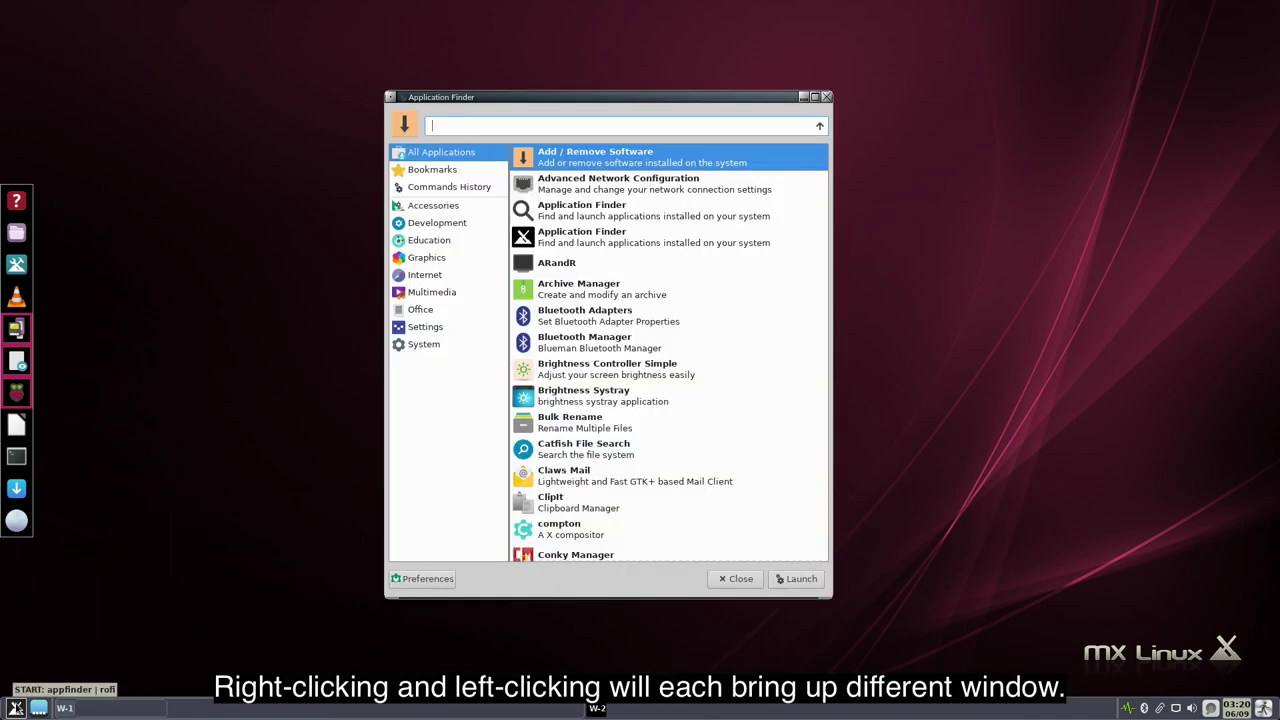
pyautogui.rightClick(16, 708)
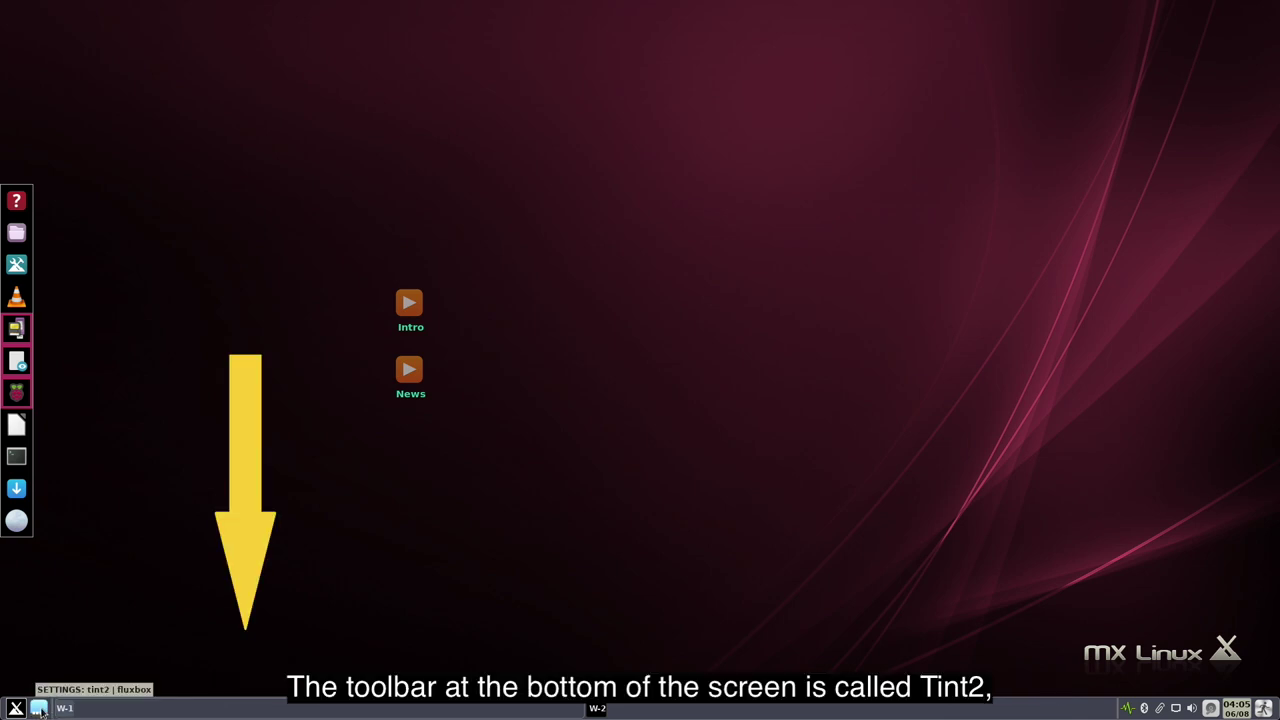
# - Browse the Tint2 panel theme previews, scrolling down the list and back up
pyautogui.click(40, 709)
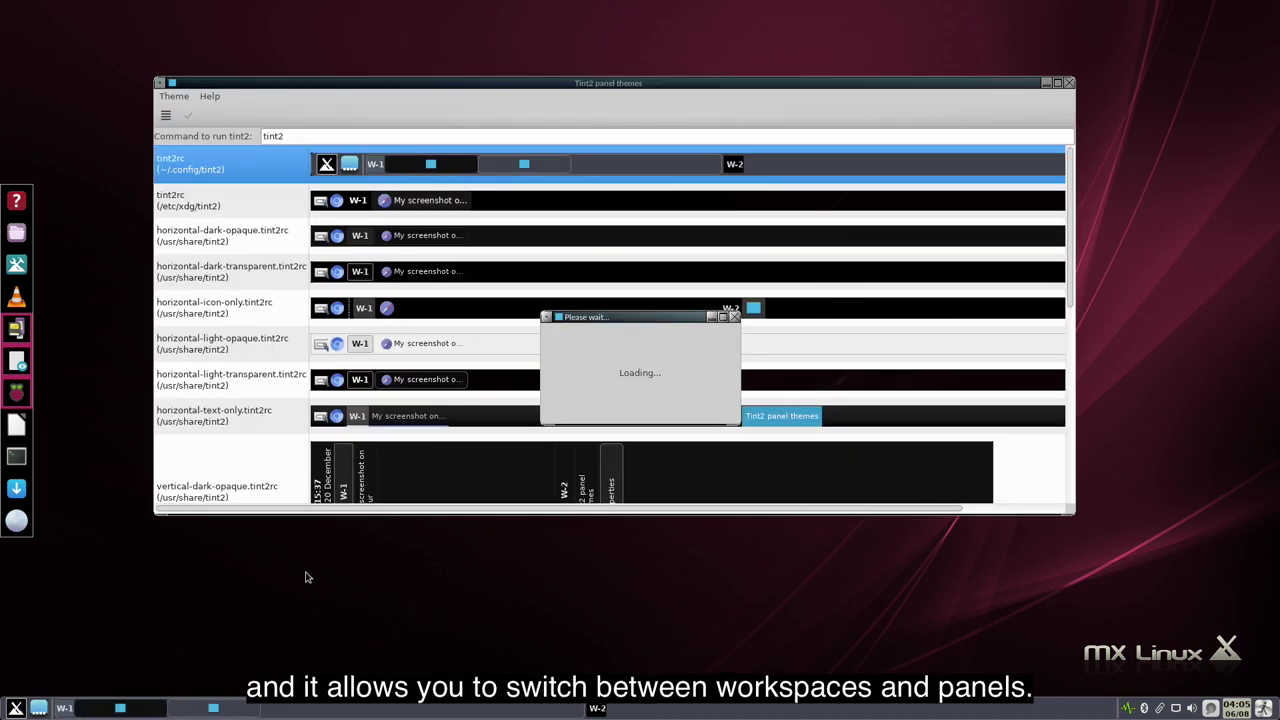
pyautogui.scroll(-5, 640, 386)
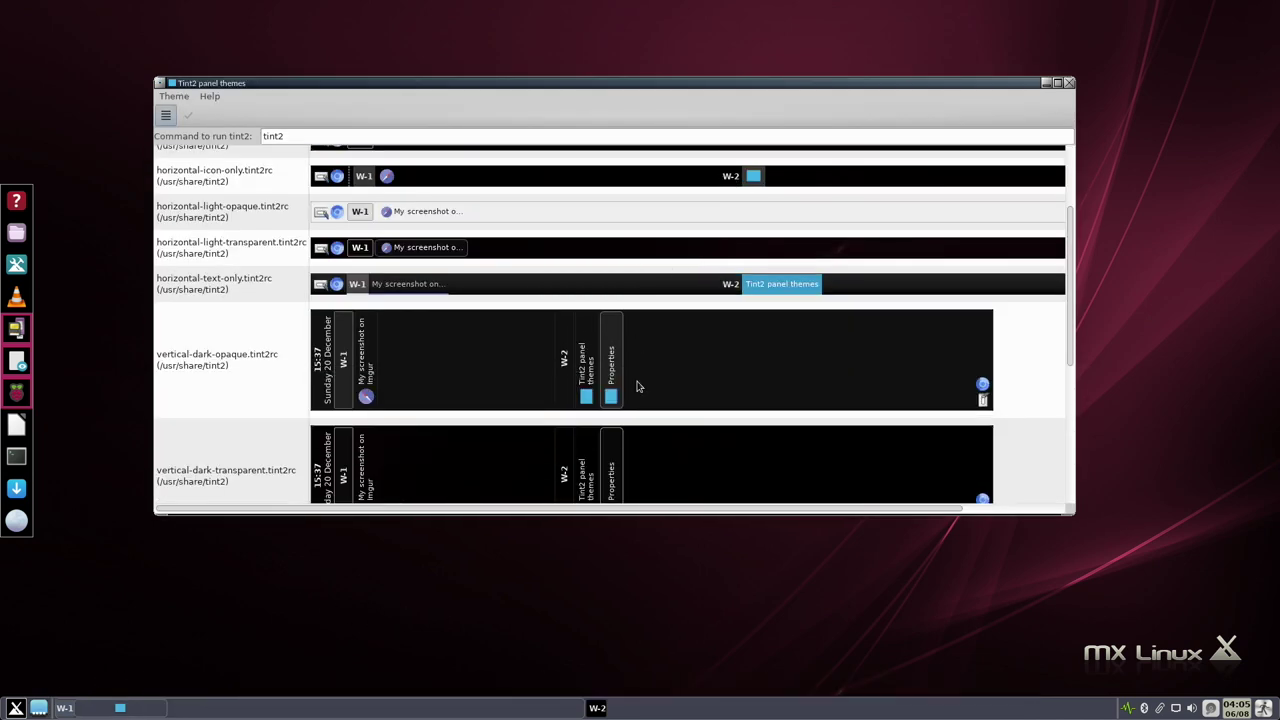
pyautogui.scroll(-5, 637, 386)
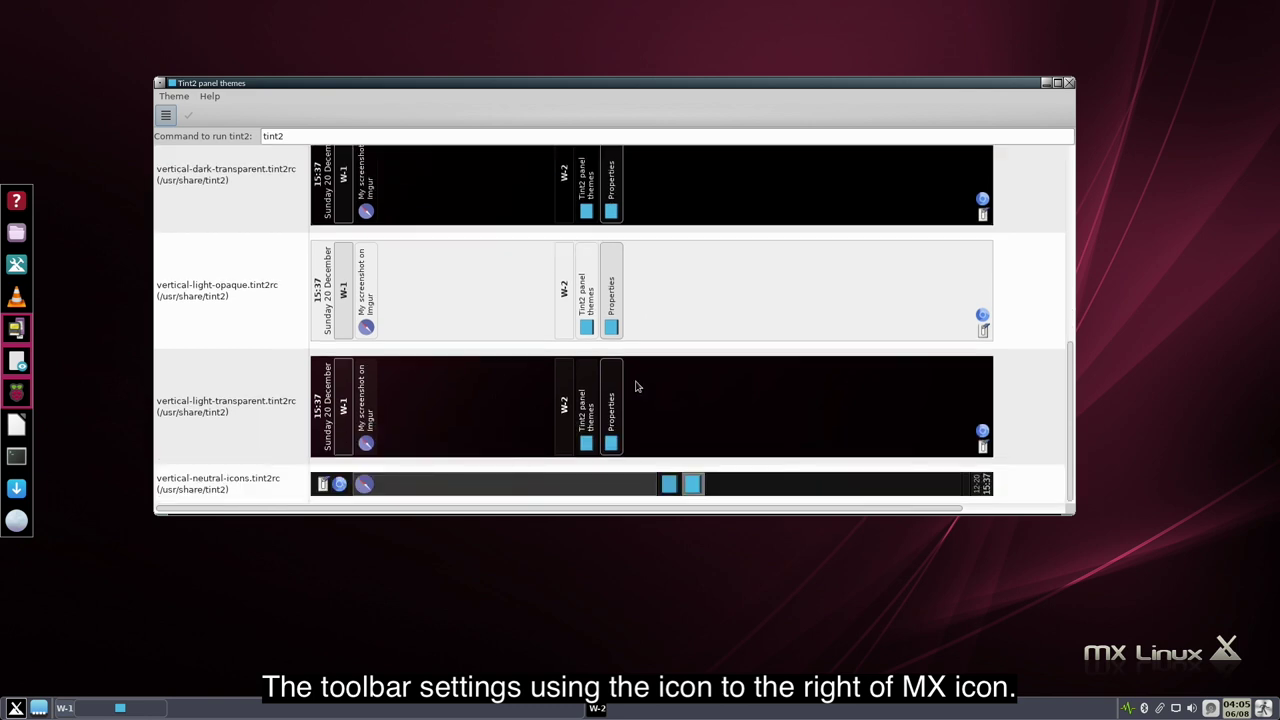
pyautogui.scroll(5, 637, 386)
pyautogui.scroll(3, 636, 386)
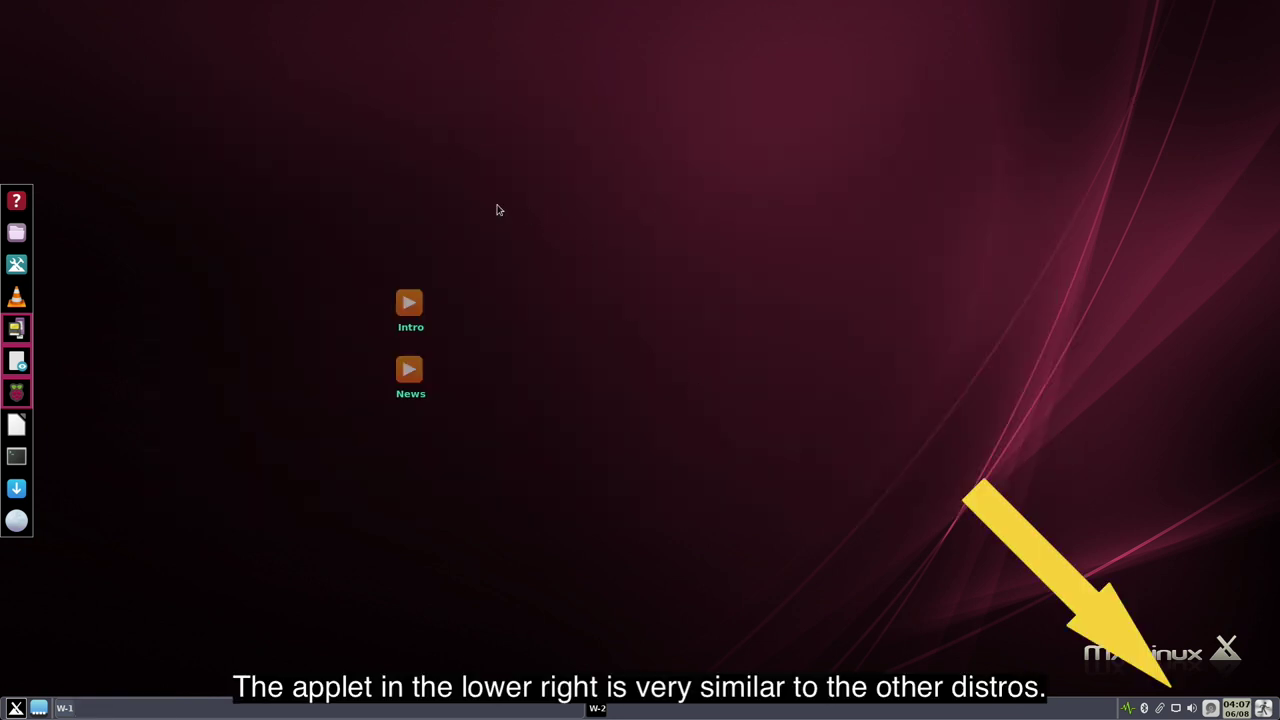
# - Try MX-Squared_green, MX-Squared_blue, Makro, Shade, bora_blue and ostrich, then keep MX-debian-blue-rounded
pyautogui.rightClick(500, 209)
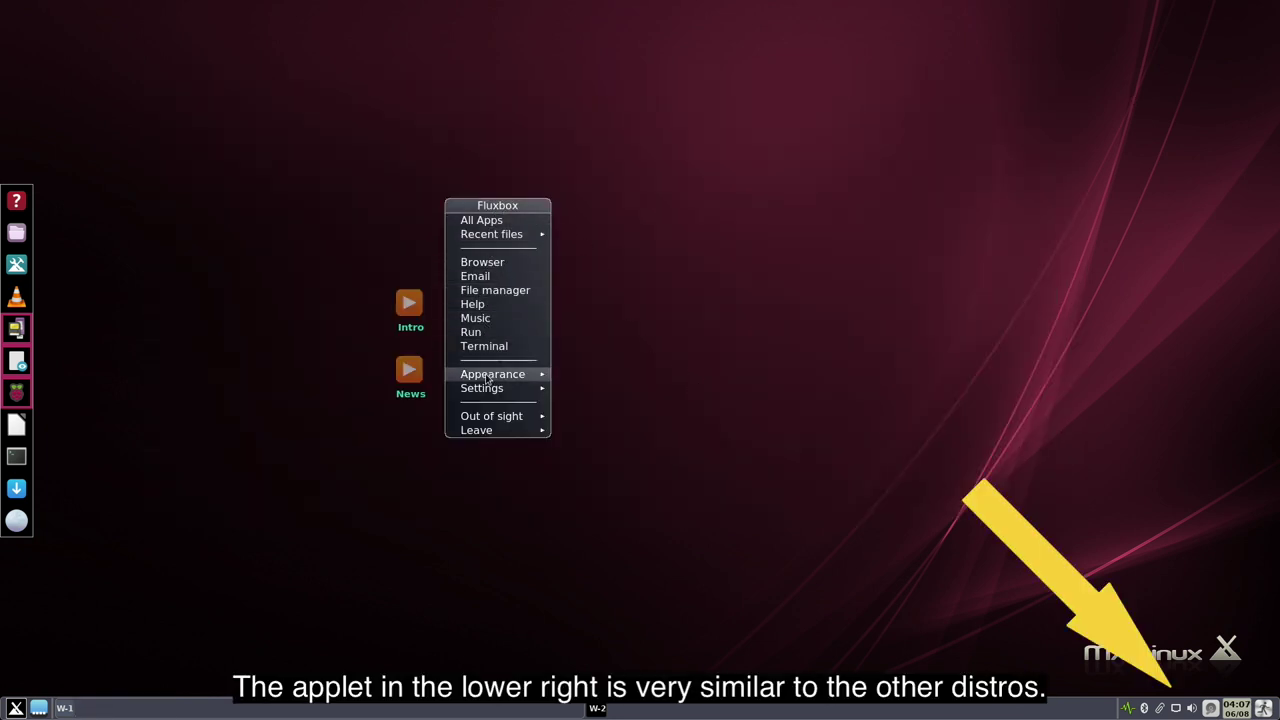
pyautogui.moveTo(486, 378)
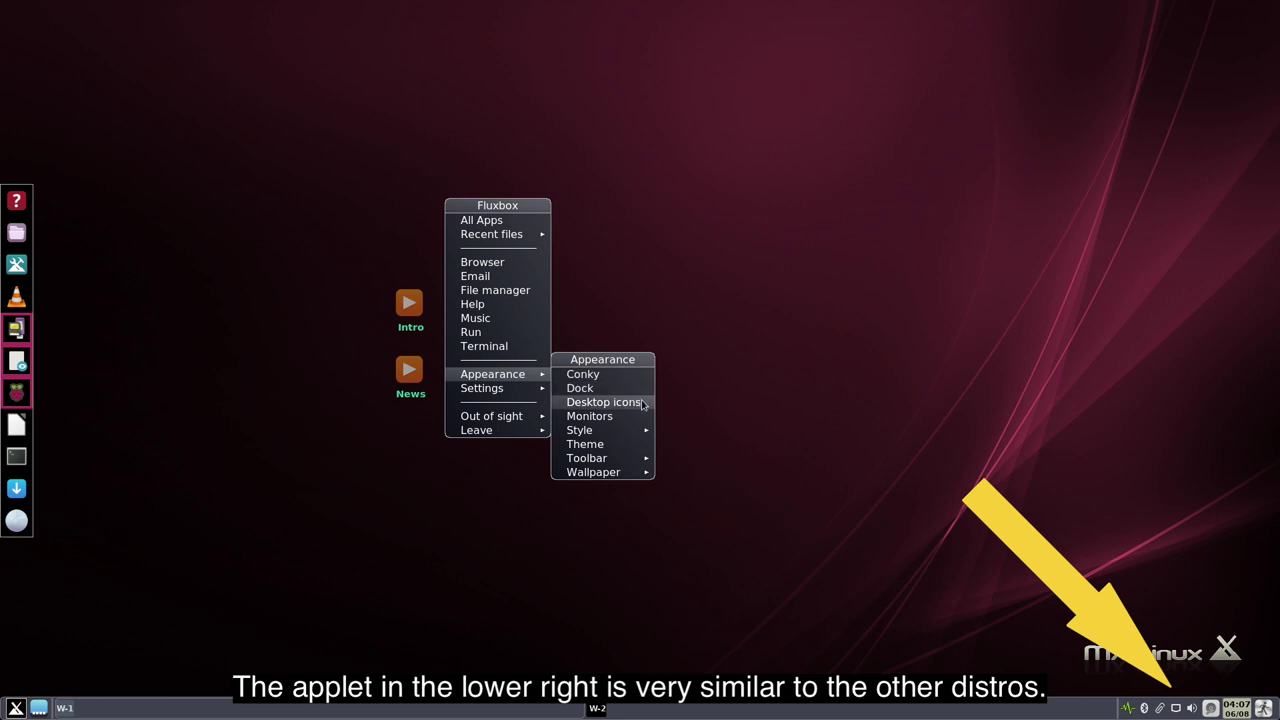
pyautogui.moveTo(646, 432)
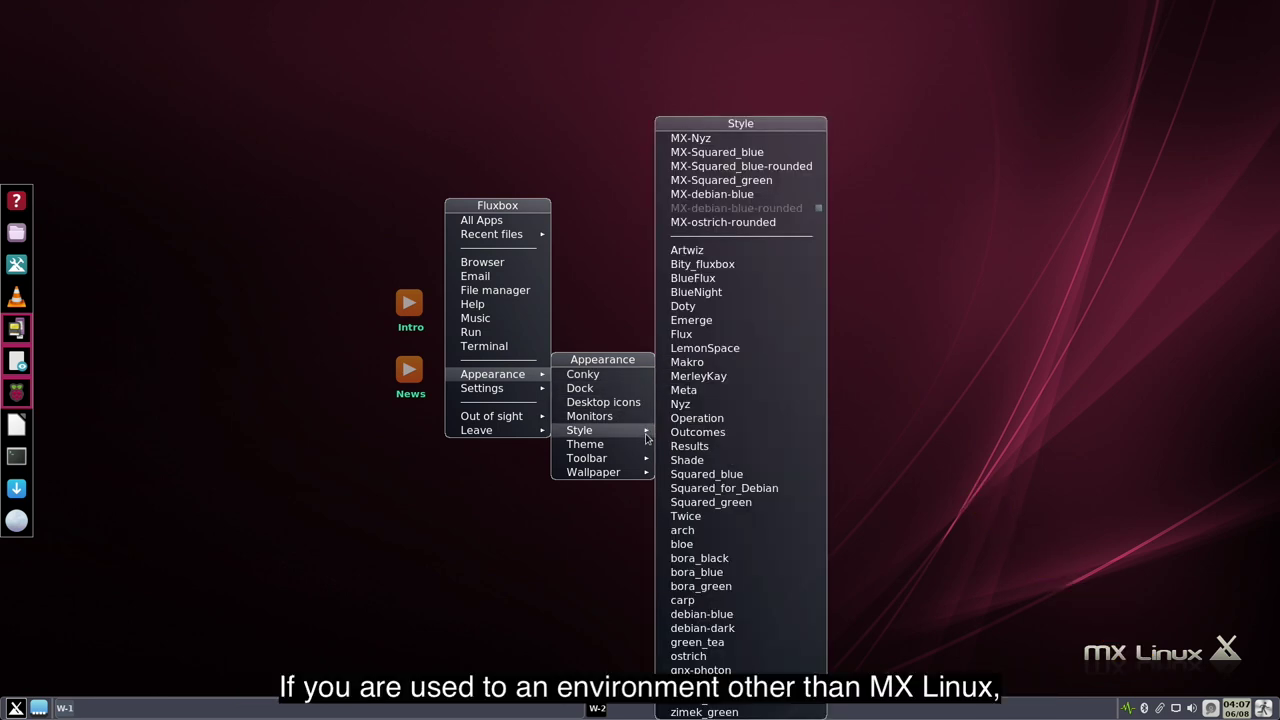
pyautogui.click(782, 182)
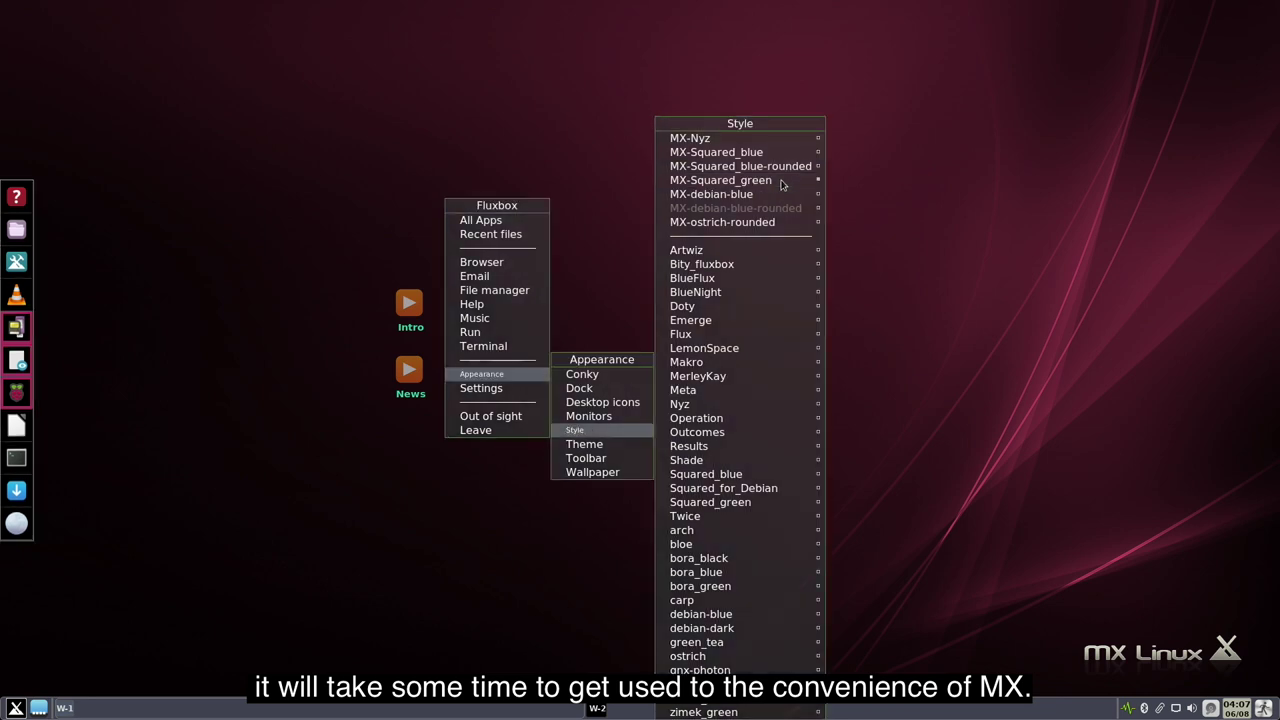
pyautogui.click(787, 156)
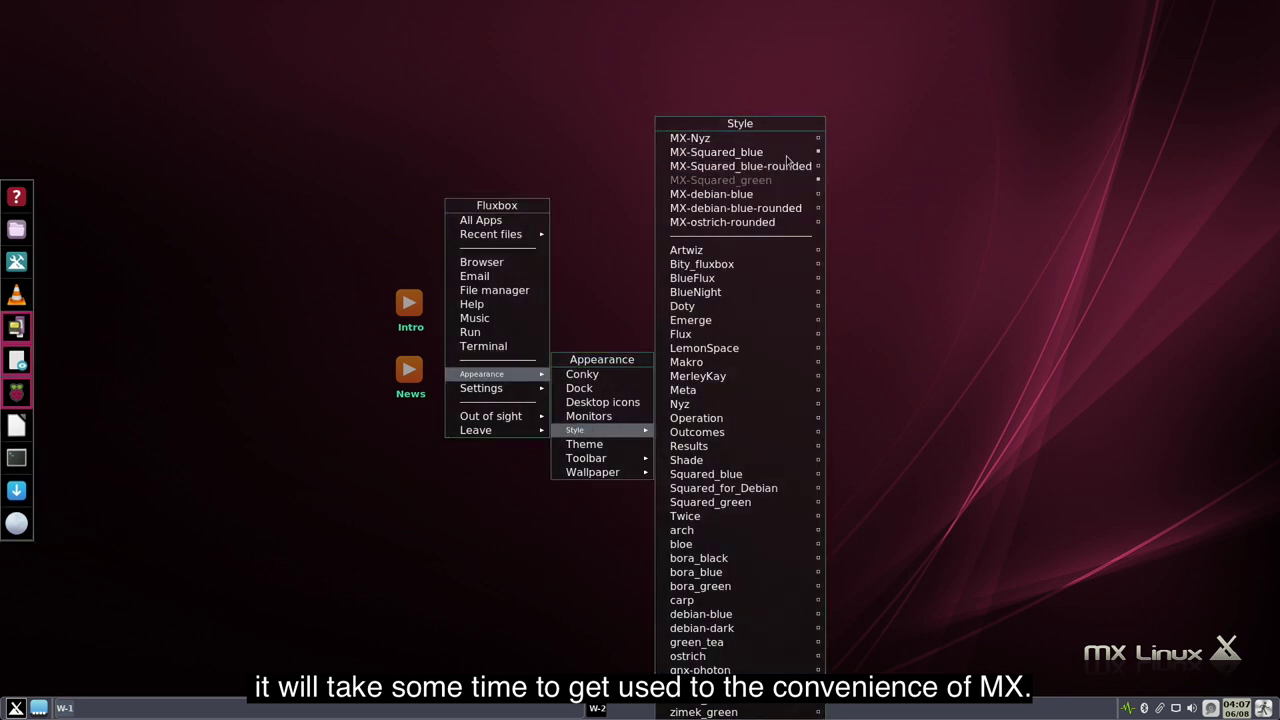
pyautogui.click(734, 358)
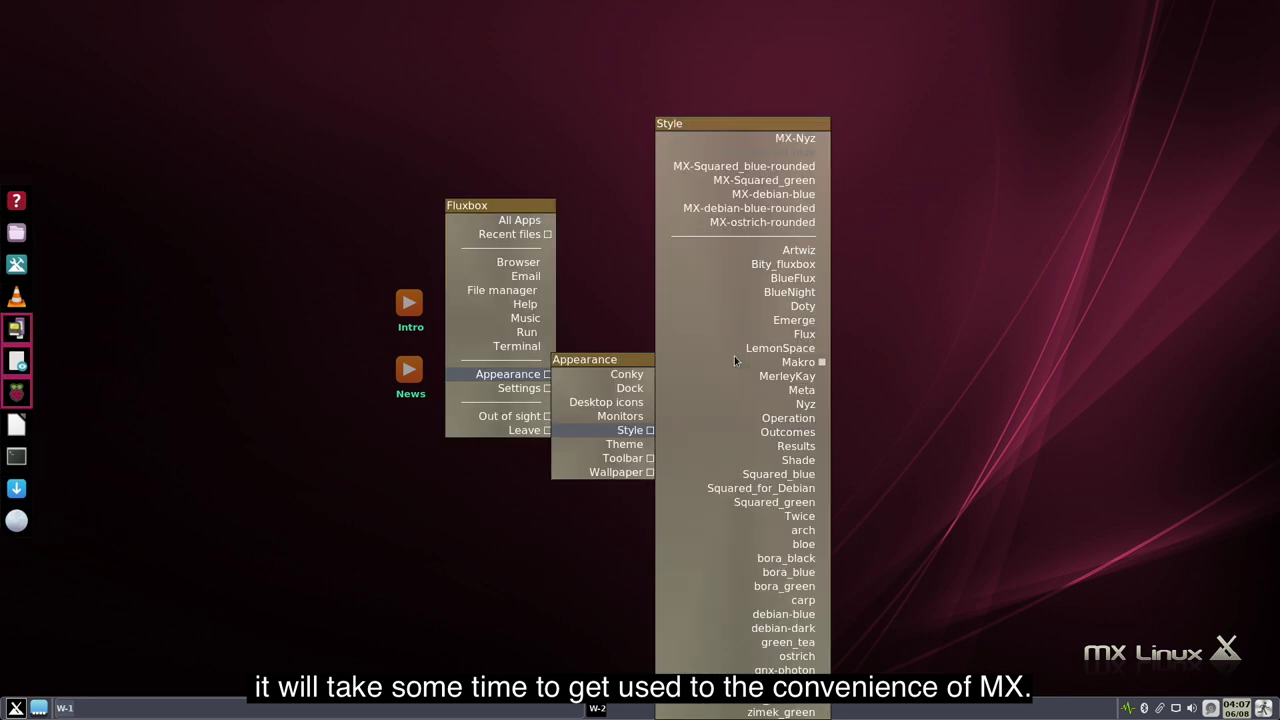
pyautogui.click(709, 465)
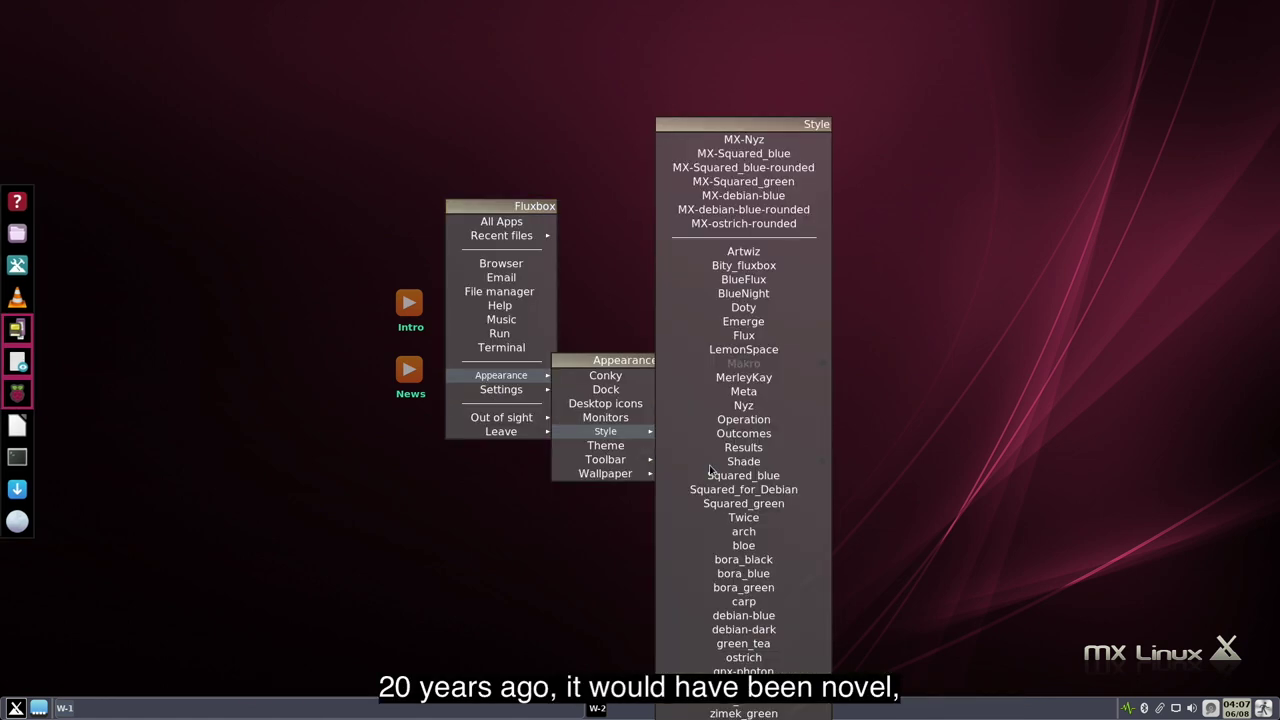
pyautogui.click(723, 574)
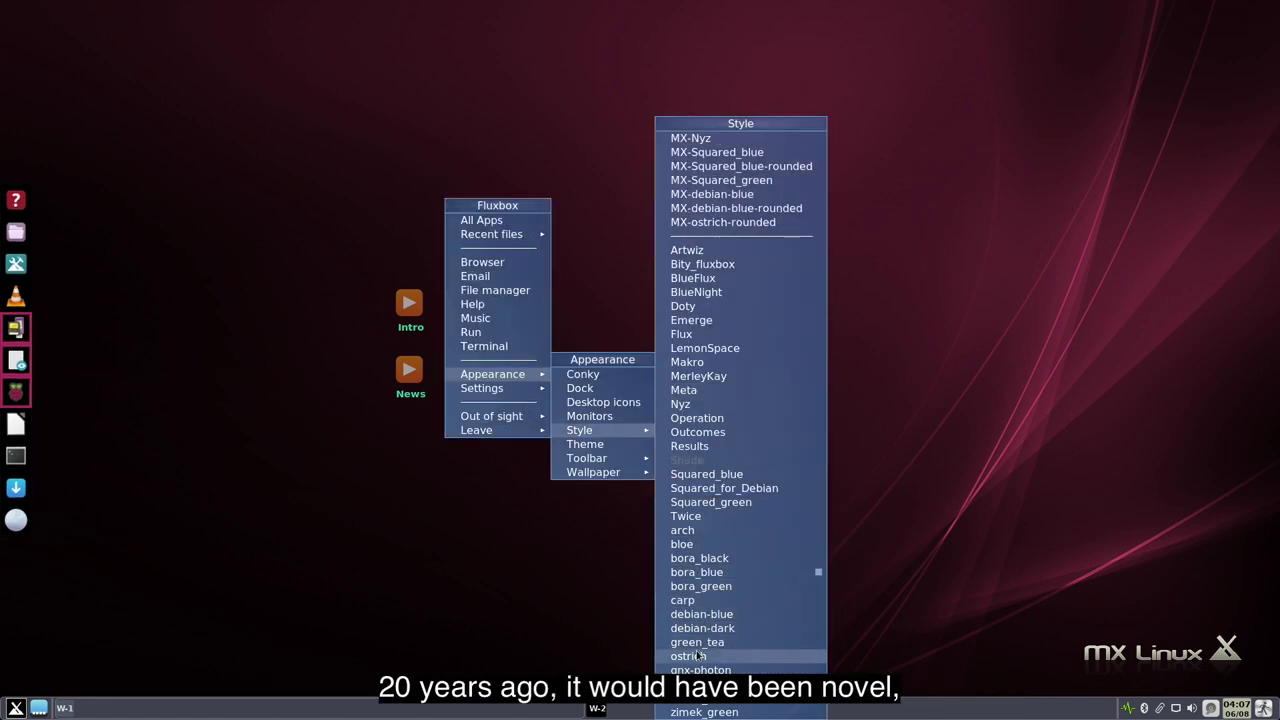
pyautogui.click(695, 657)
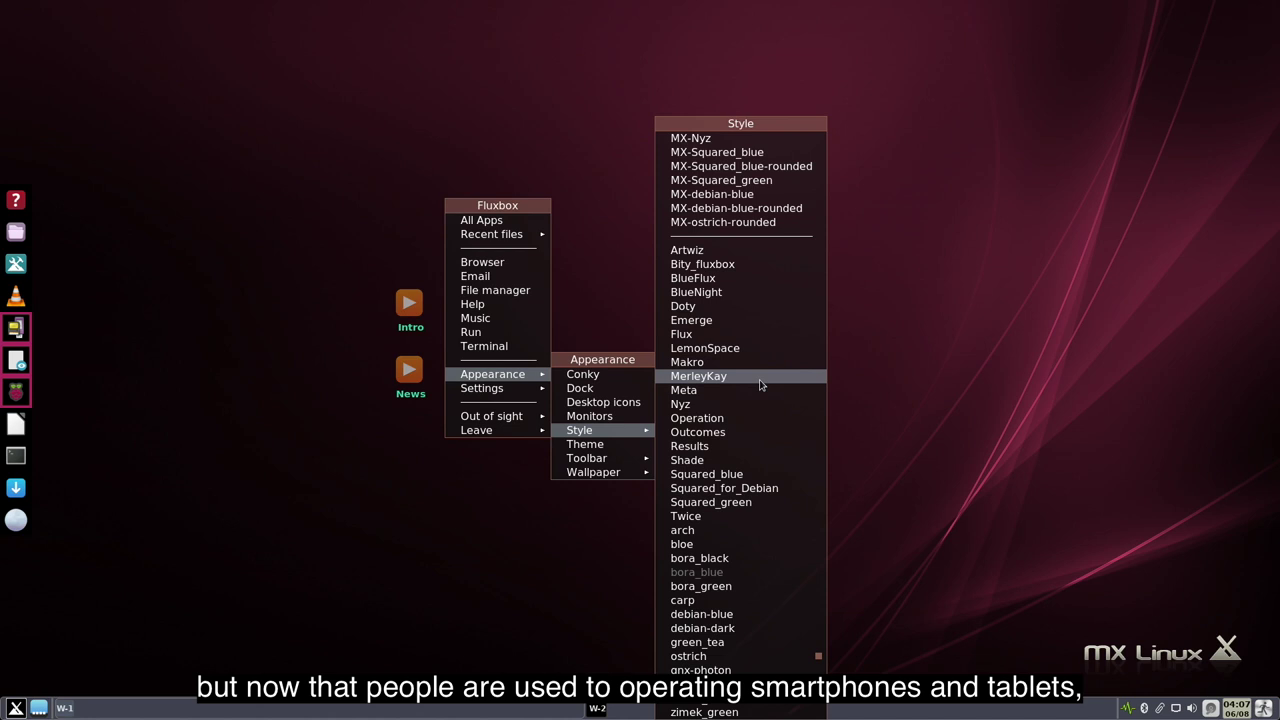
pyautogui.click(755, 209)
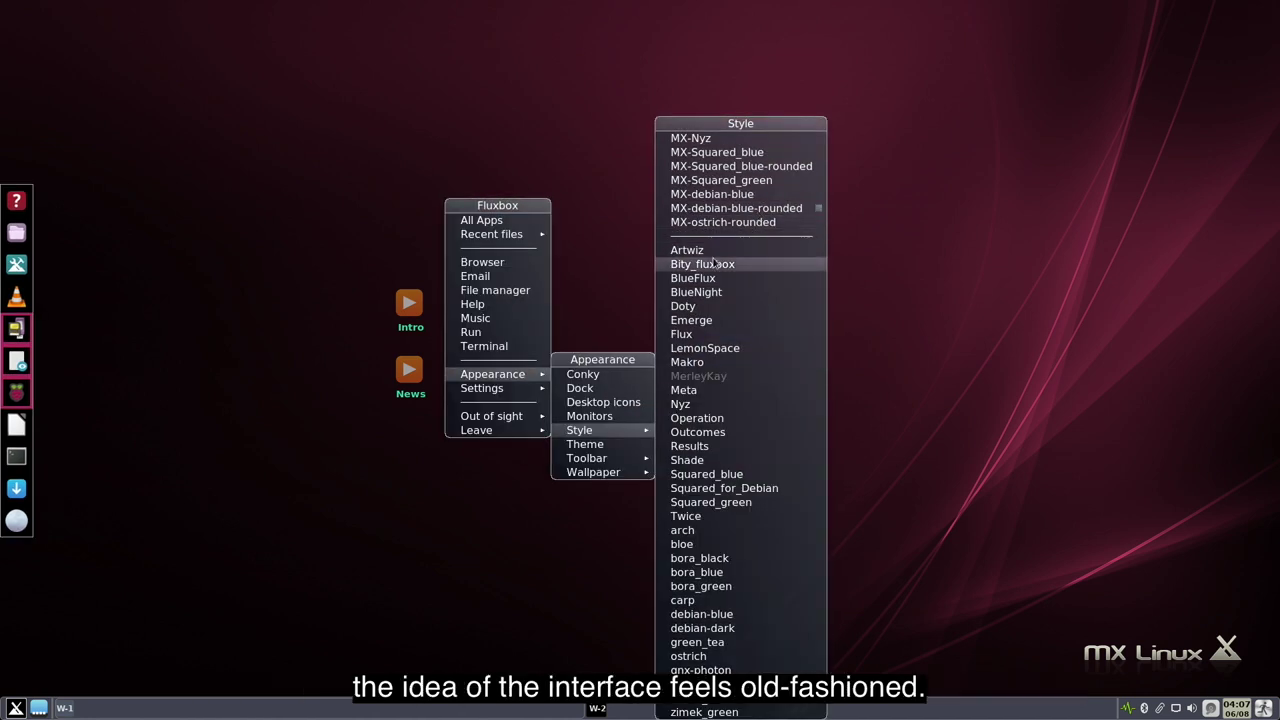
pyautogui.click(584, 284)
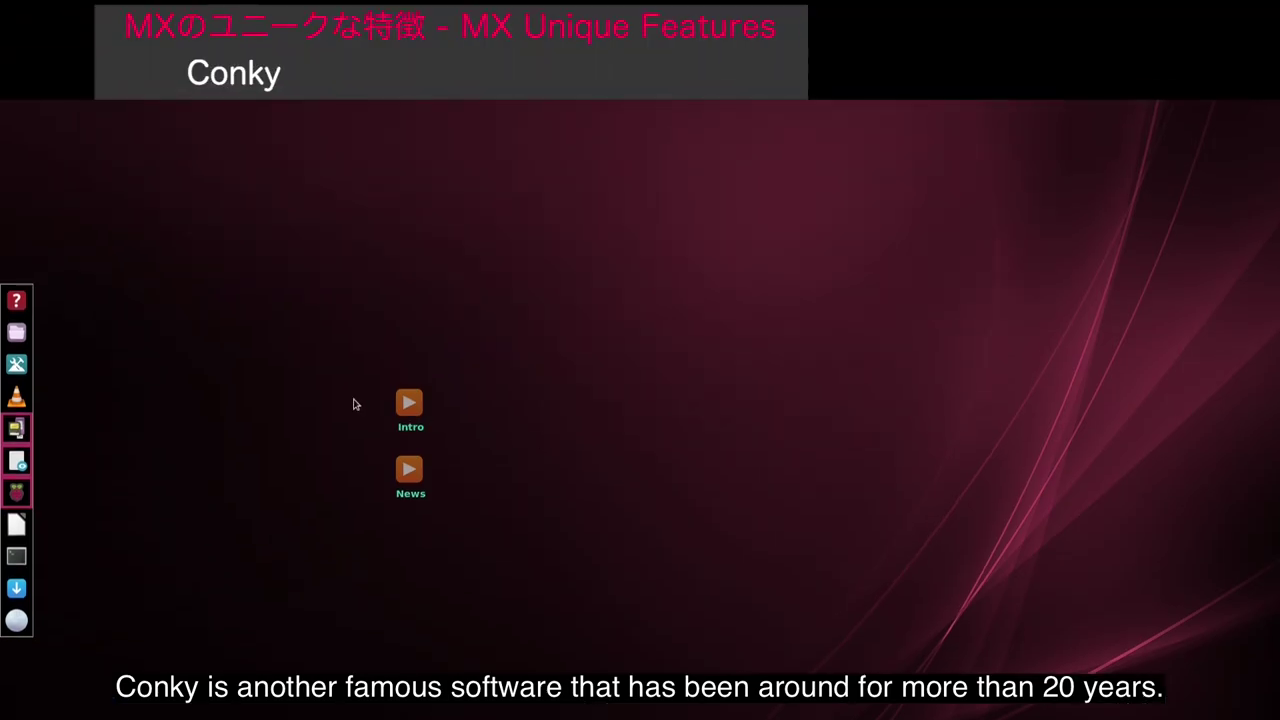
# - Launch Conky Manager from the desktop menu and move its window to the lower left
pyautogui.rightClick(293, 371)
pyautogui.moveTo(314, 544)
pyautogui.click(414, 540)
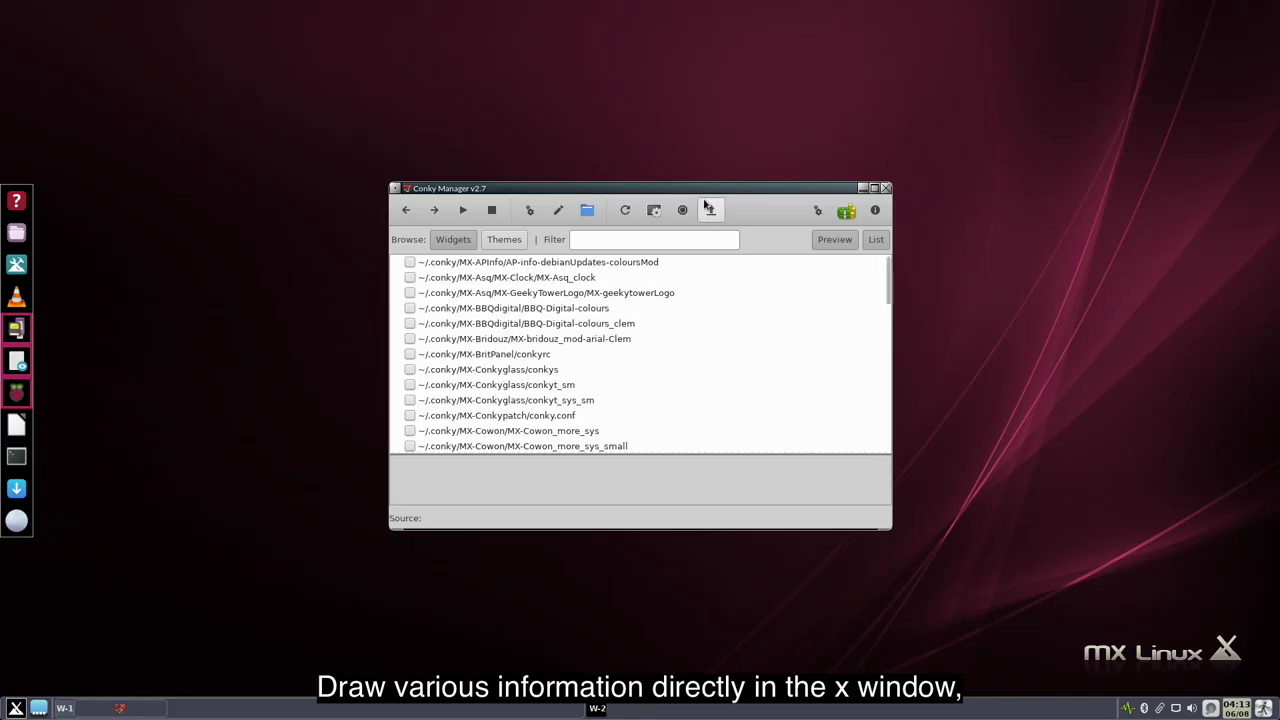
pyautogui.moveTo(698, 188); pyautogui.dragTo(391, 339)
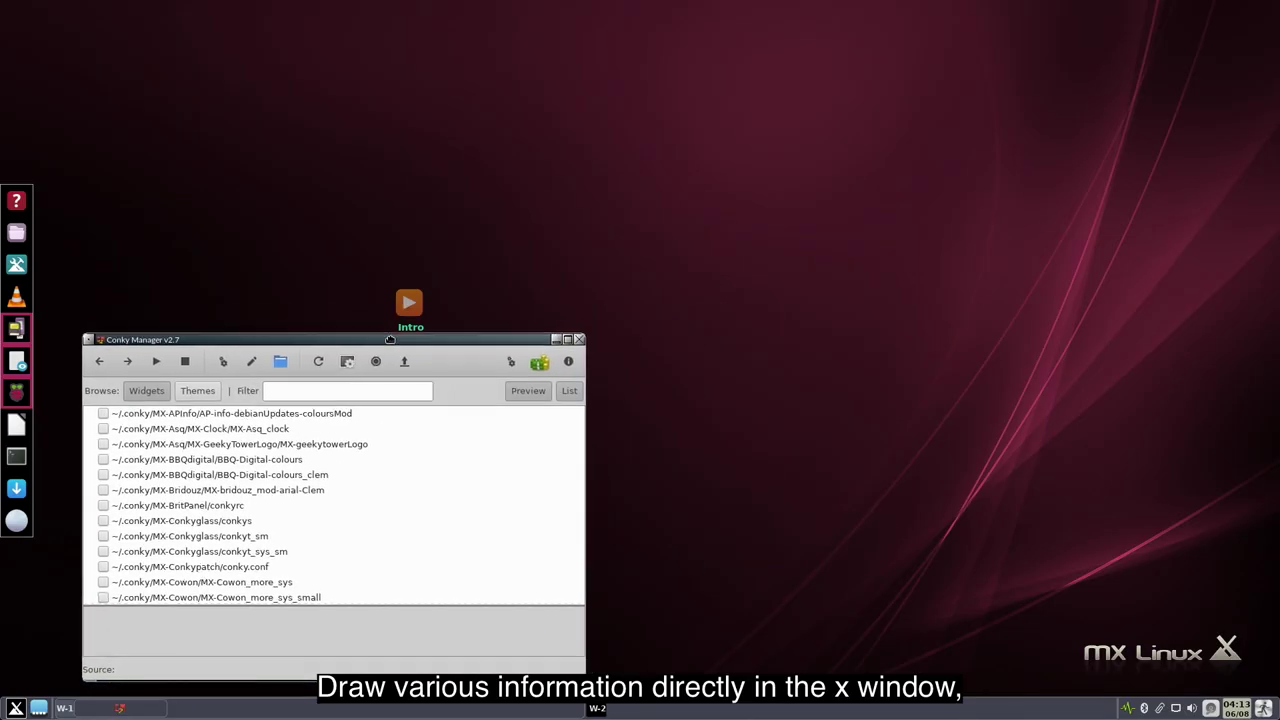
# - Preview the AP-info, MX-Asq_clock, GeekyTowerLogo, Bridouz, Conkyglass and Conkypatch widgets one at a time
pyautogui.click(103, 413)
pyautogui.click(101, 428)
pyautogui.click(102, 428)
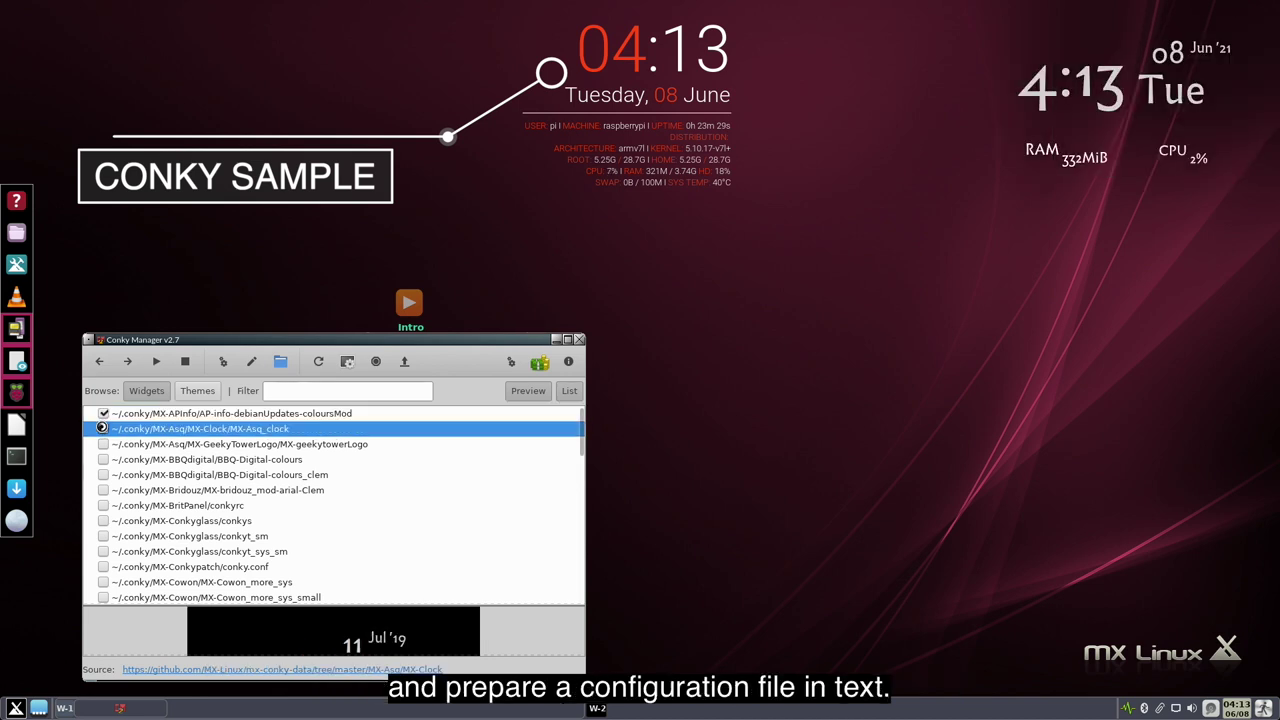
pyautogui.click(103, 413)
pyautogui.click(103, 444)
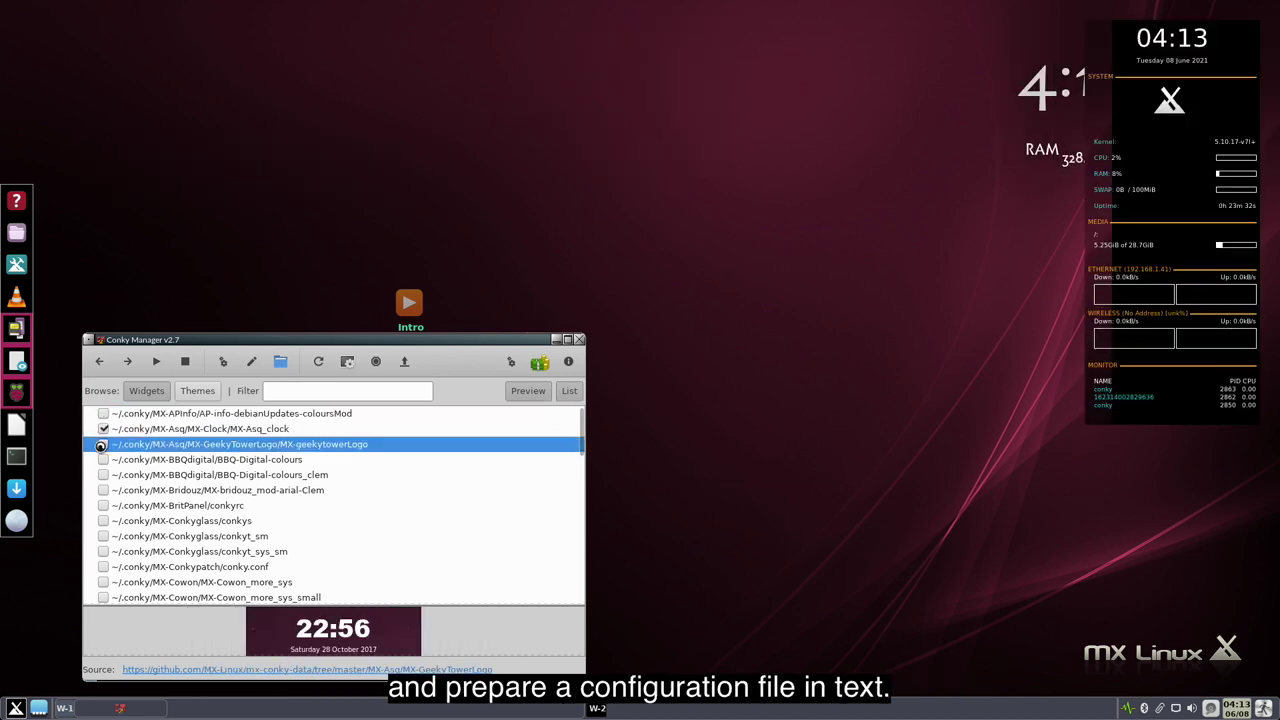
pyautogui.click(102, 428)
pyautogui.click(103, 490)
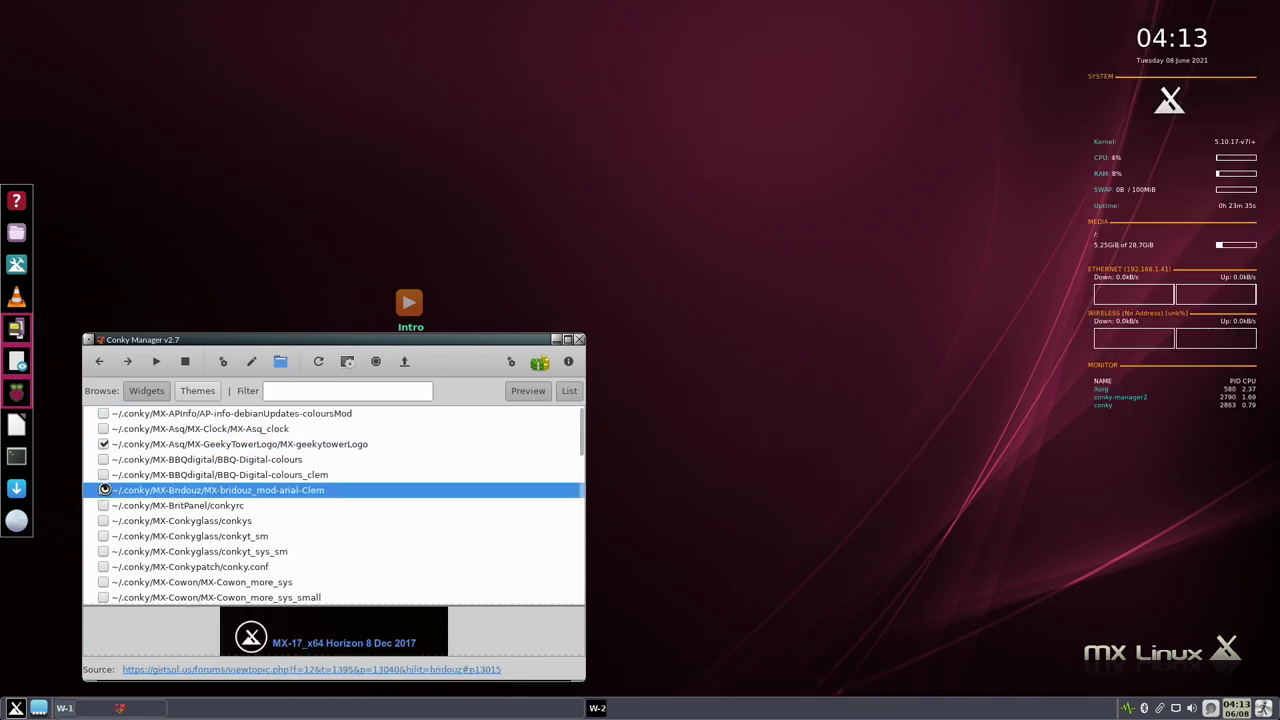
pyautogui.click(103, 444)
pyautogui.click(103, 521)
pyautogui.click(104, 490)
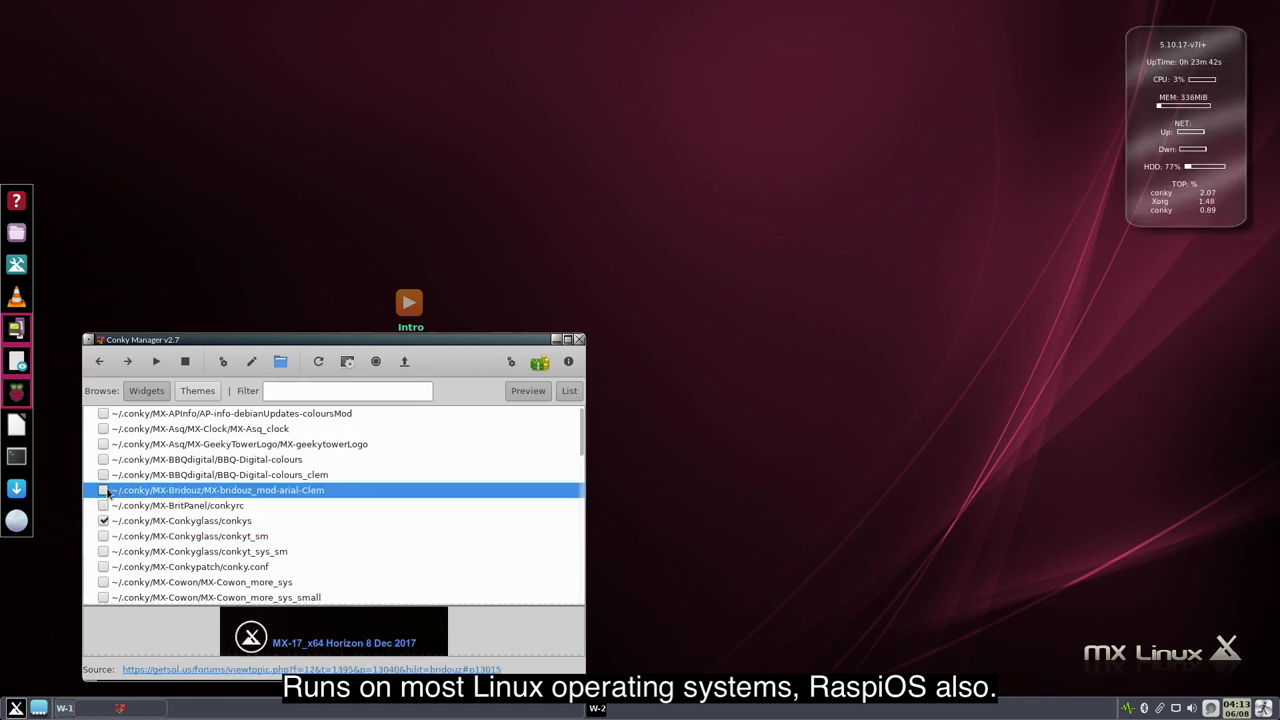
pyautogui.click(105, 566)
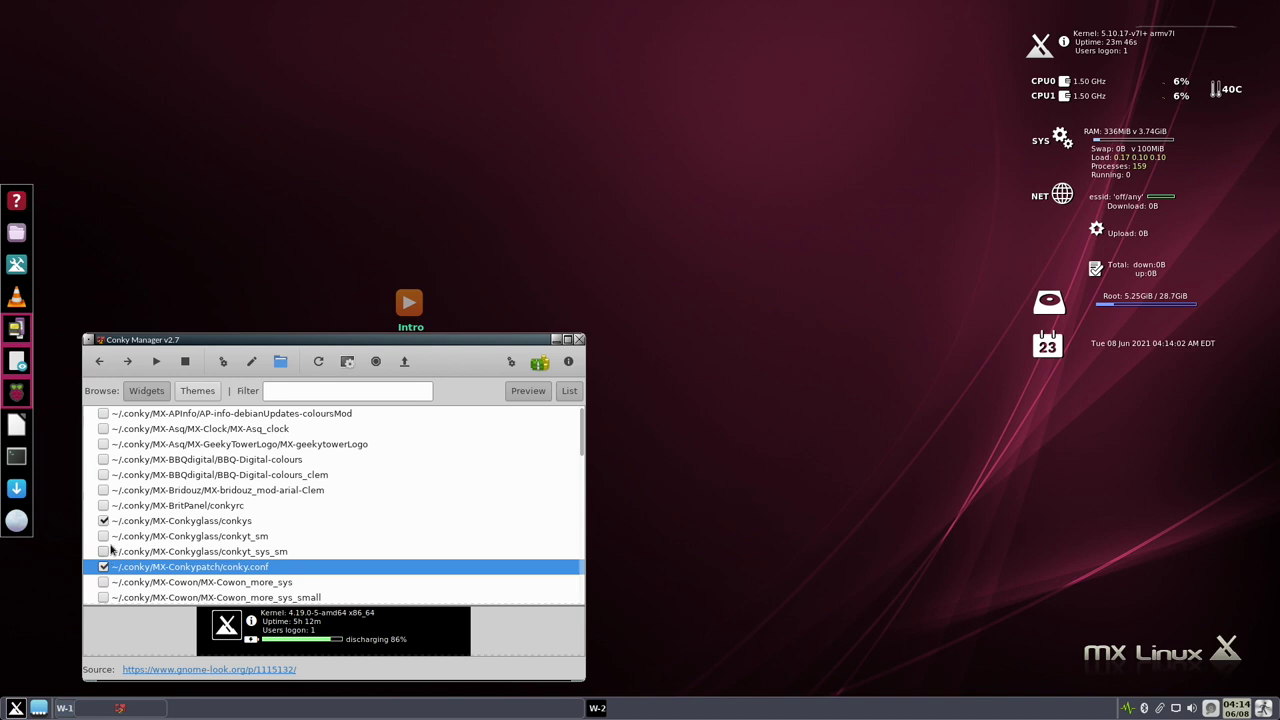
pyautogui.click(104, 521)
# - Preview MX-Cowon_blue_dinreg, MX-Elementary_sys, conky-futuriste-6, MX-Hermoso and ManyRoads cpufile widgets in turn
pyautogui.scroll(-2, 124, 558)
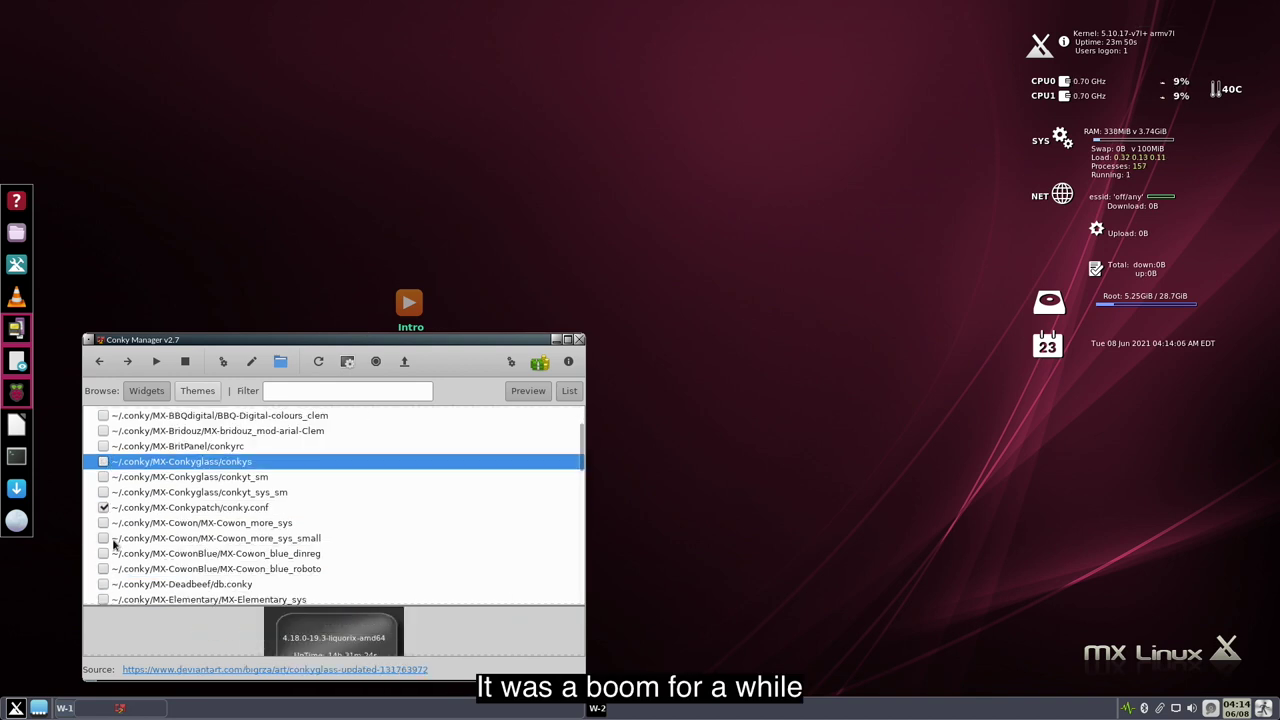
pyautogui.click(104, 552)
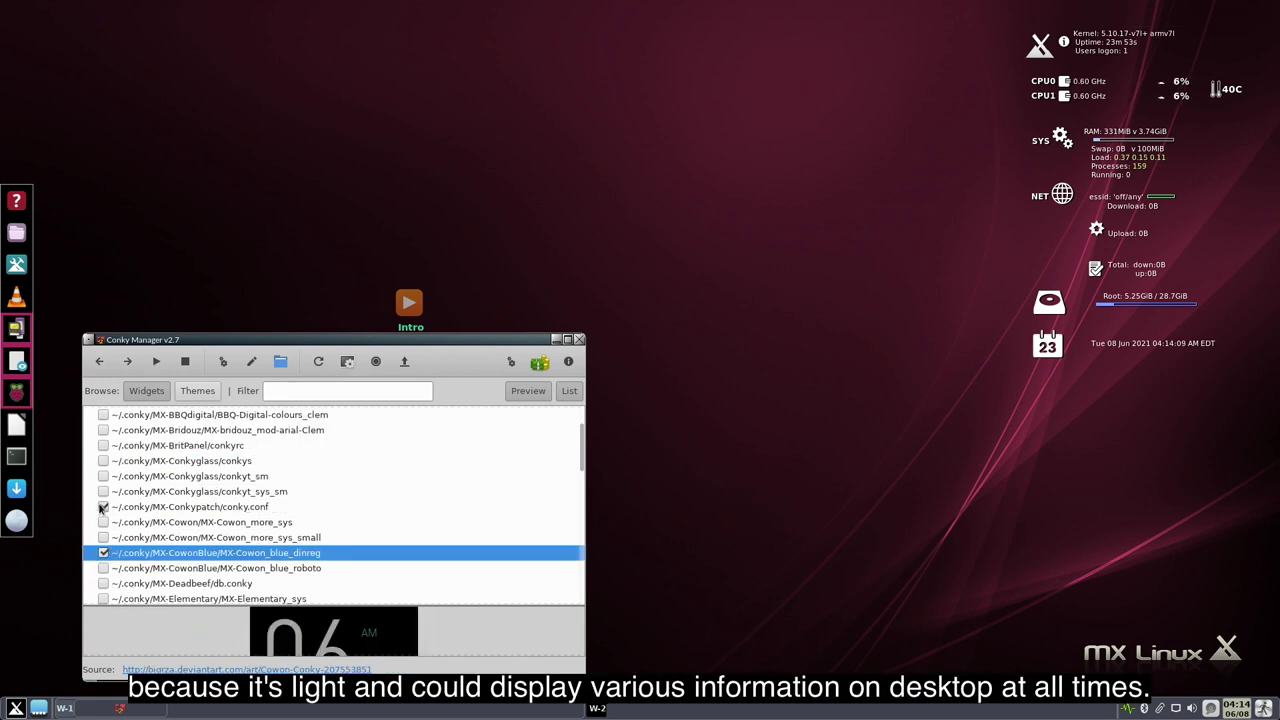
pyautogui.click(103, 507)
pyautogui.scroll(-2, 127, 552)
pyautogui.click(104, 539)
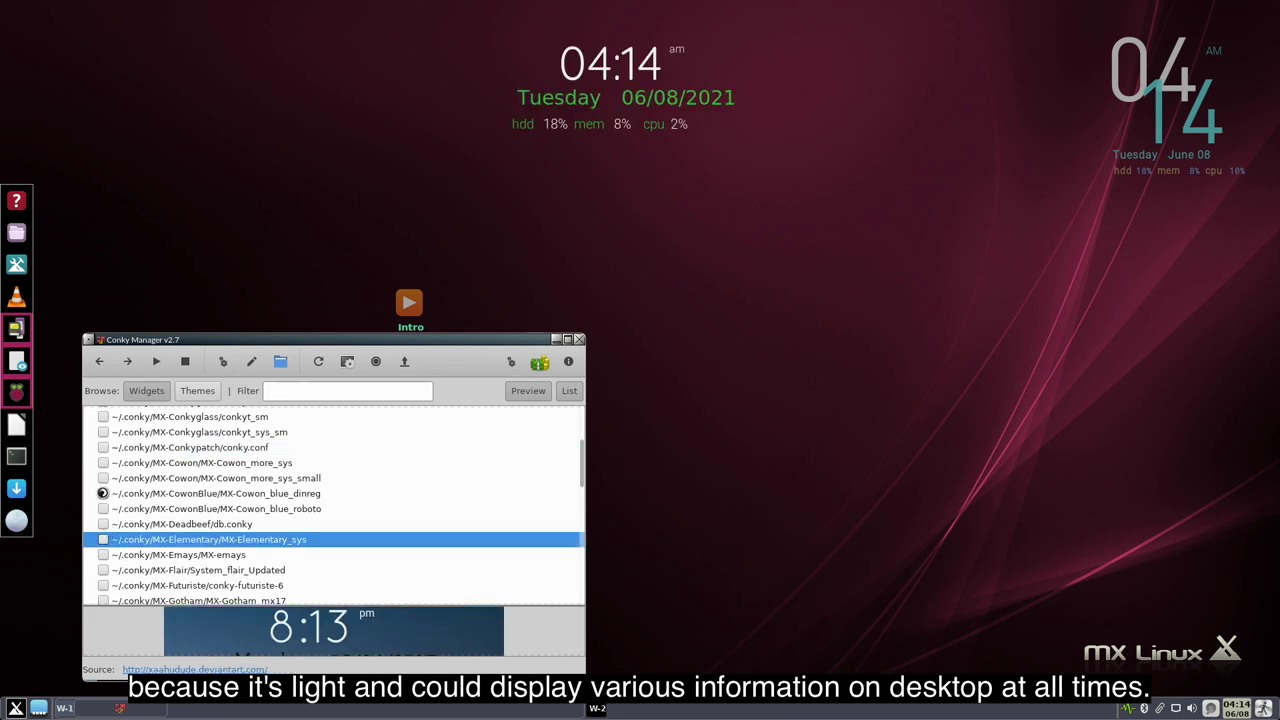
pyautogui.click(104, 493)
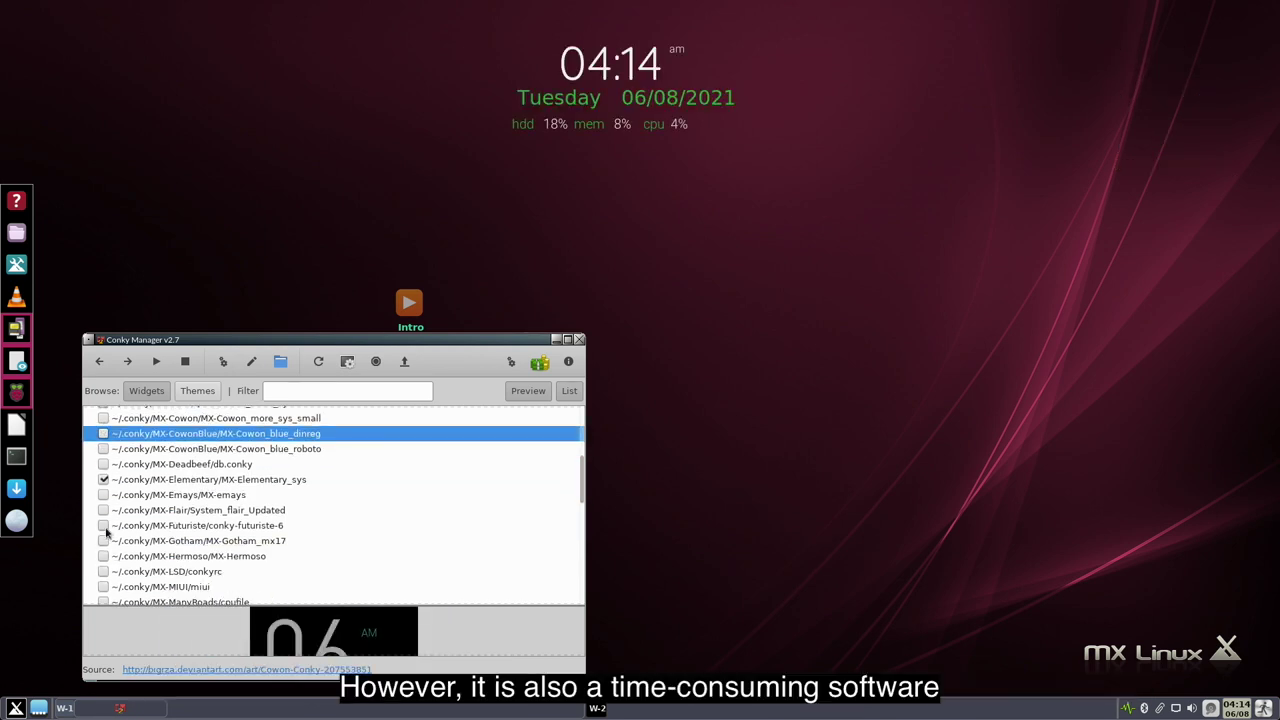
pyautogui.click(103, 525)
pyautogui.click(103, 478)
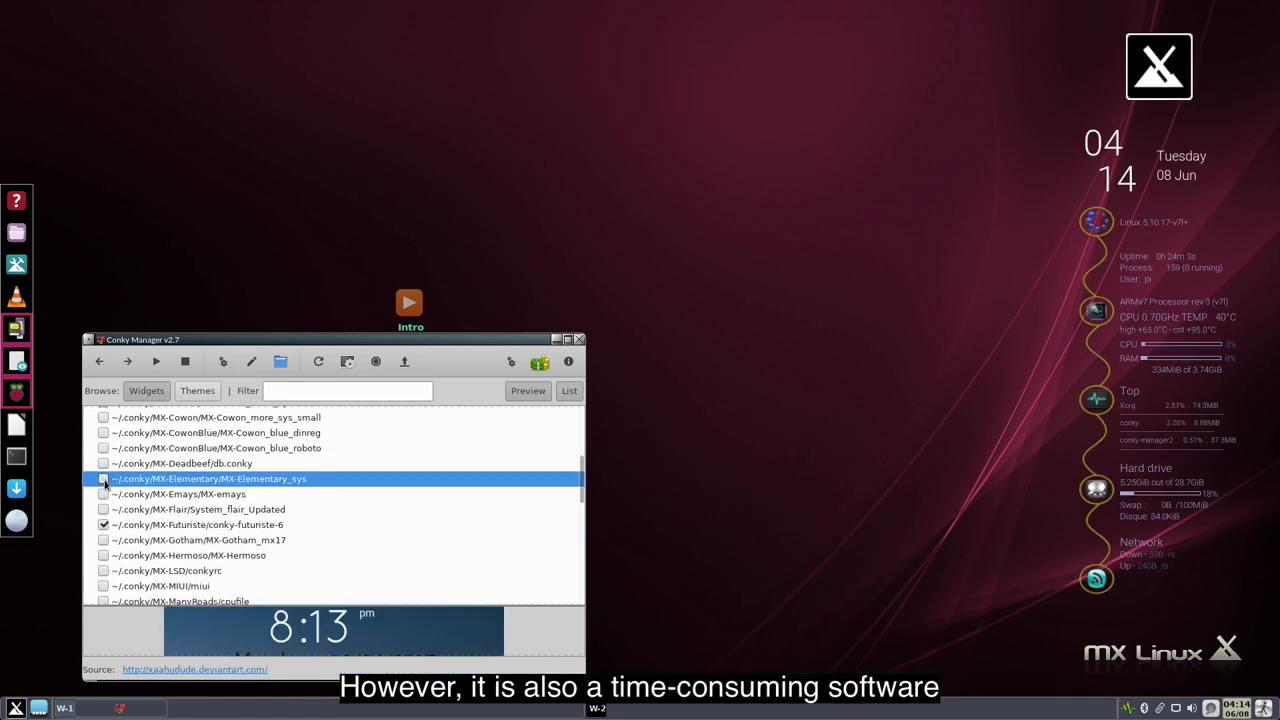
pyautogui.scroll(-2, 104, 500)
pyautogui.click(104, 495)
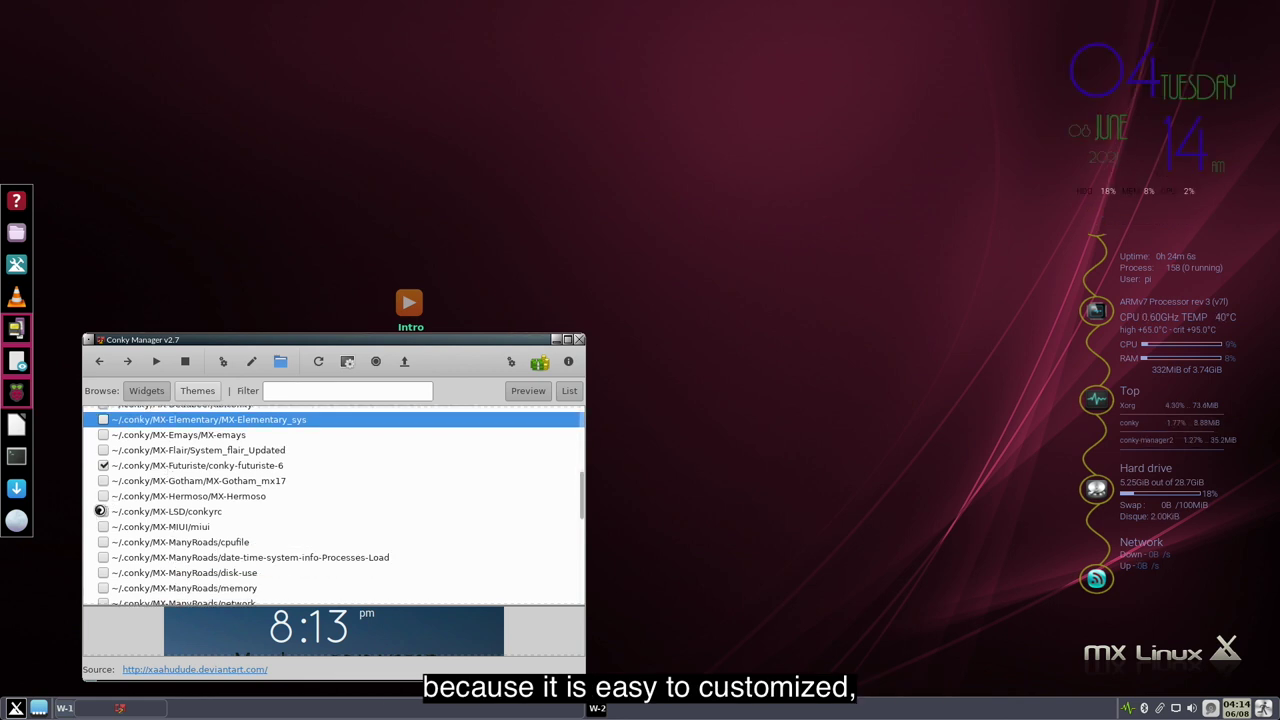
pyautogui.click(104, 539)
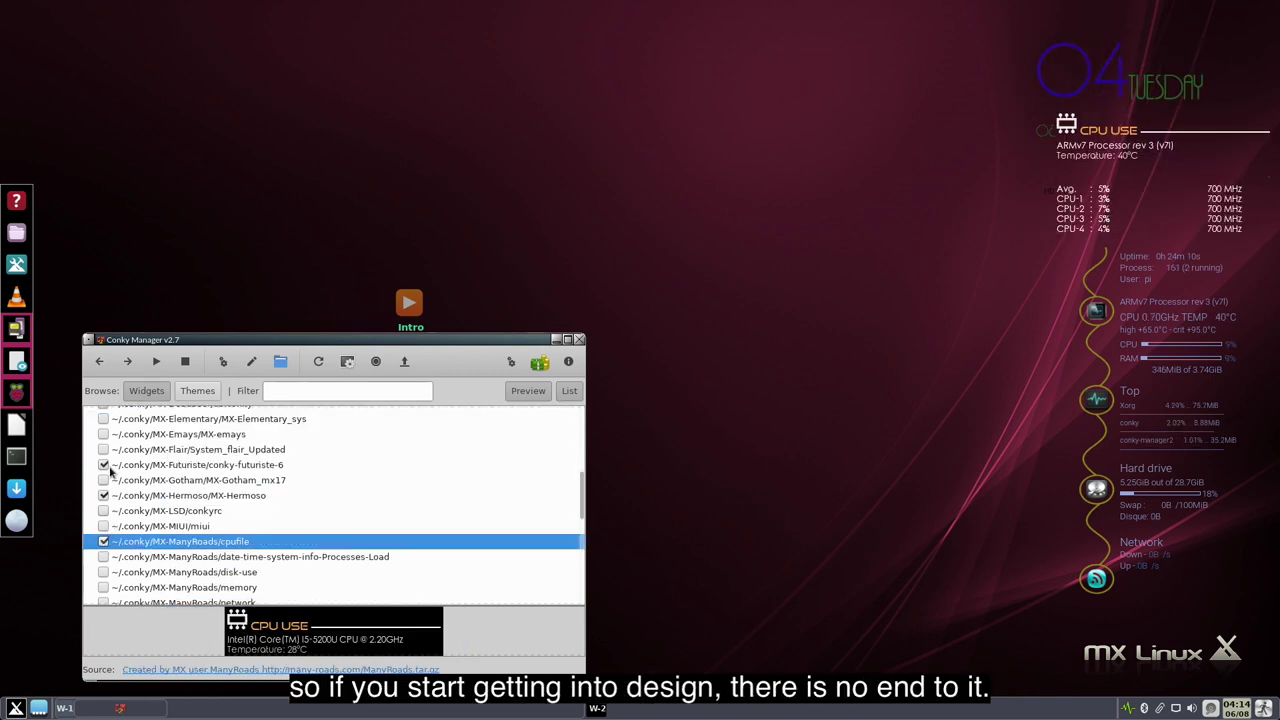
pyautogui.click(103, 464)
pyautogui.click(103, 495)
# - Preview the ManyRoads network, MyFirst conkyrc, Multicolor_green and RelojPack Bar widgets in turn
pyautogui.scroll(-1, 118, 511)
pyautogui.scroll(-2, 118, 511)
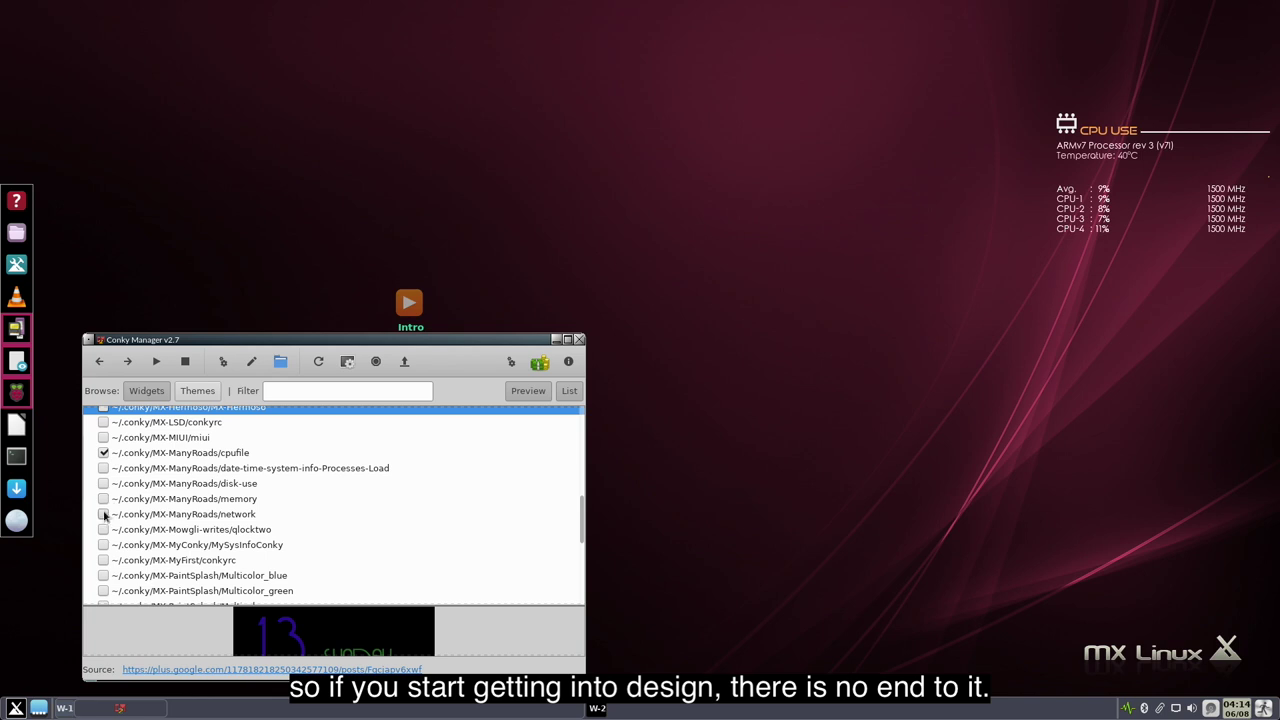
pyautogui.click(104, 513)
pyautogui.click(104, 452)
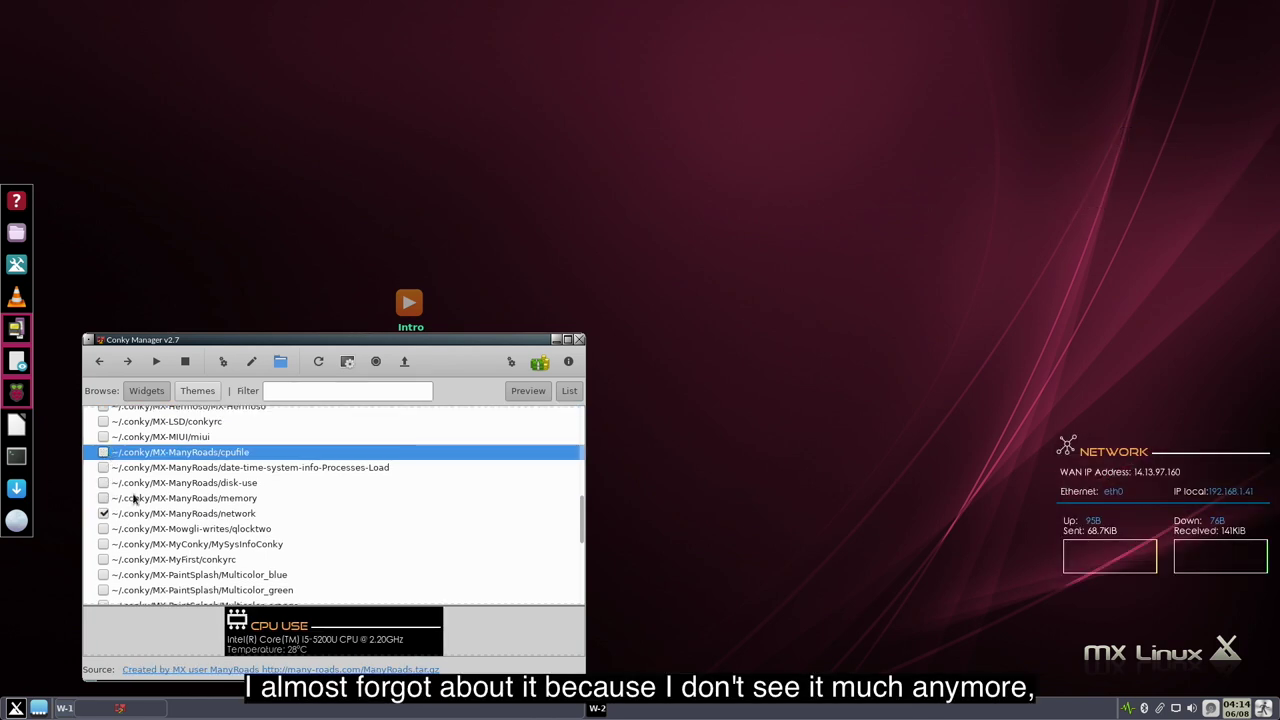
pyautogui.scroll(-3, 118, 500)
pyautogui.click(104, 470)
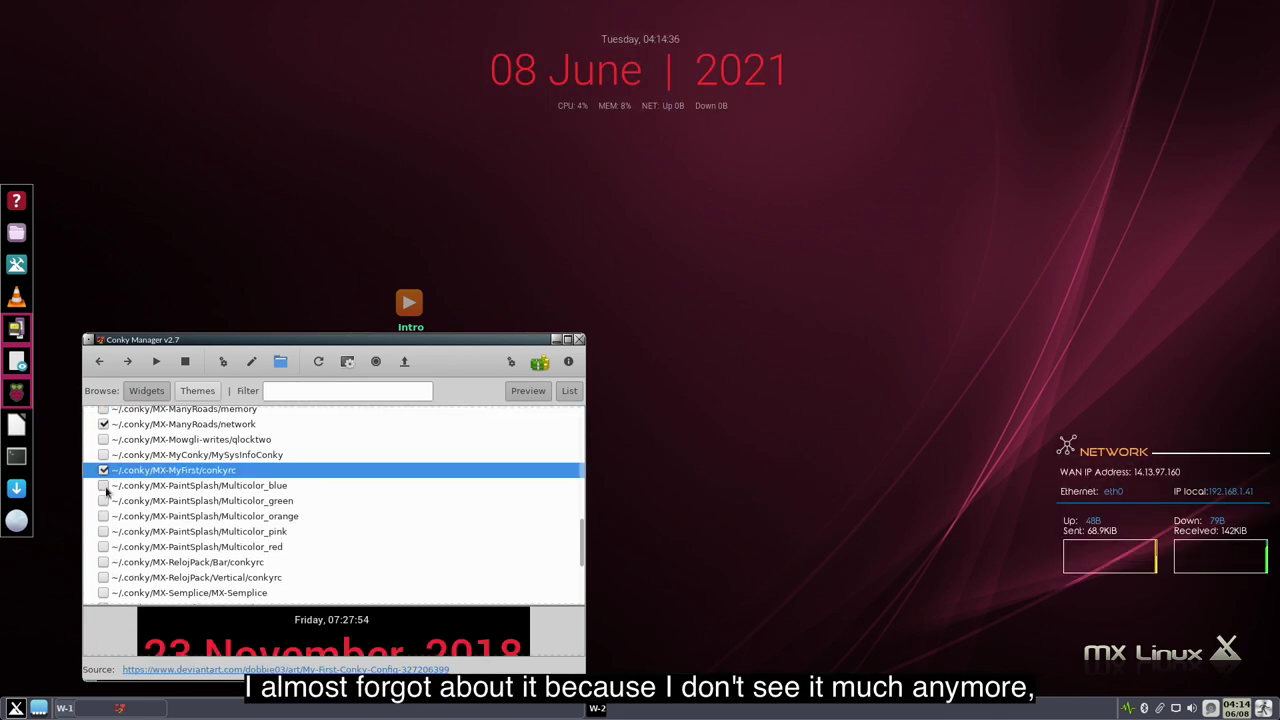
pyautogui.click(104, 497)
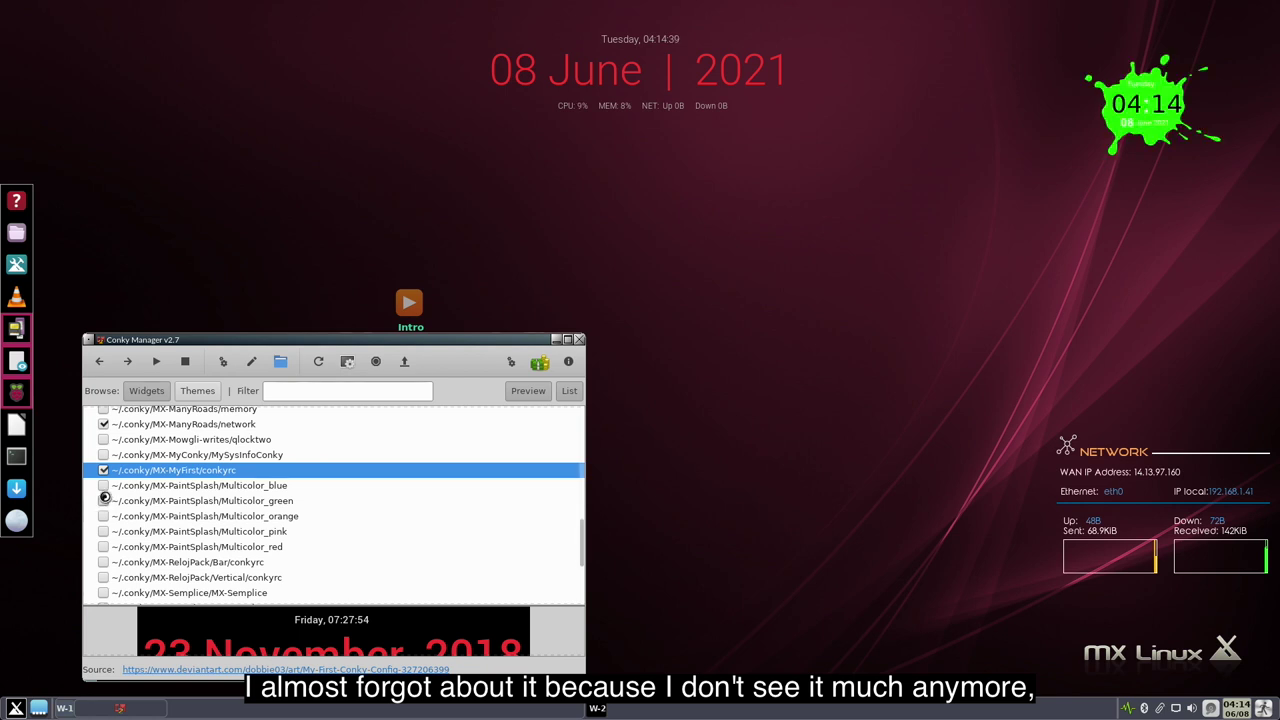
pyautogui.click(104, 470)
pyautogui.click(104, 424)
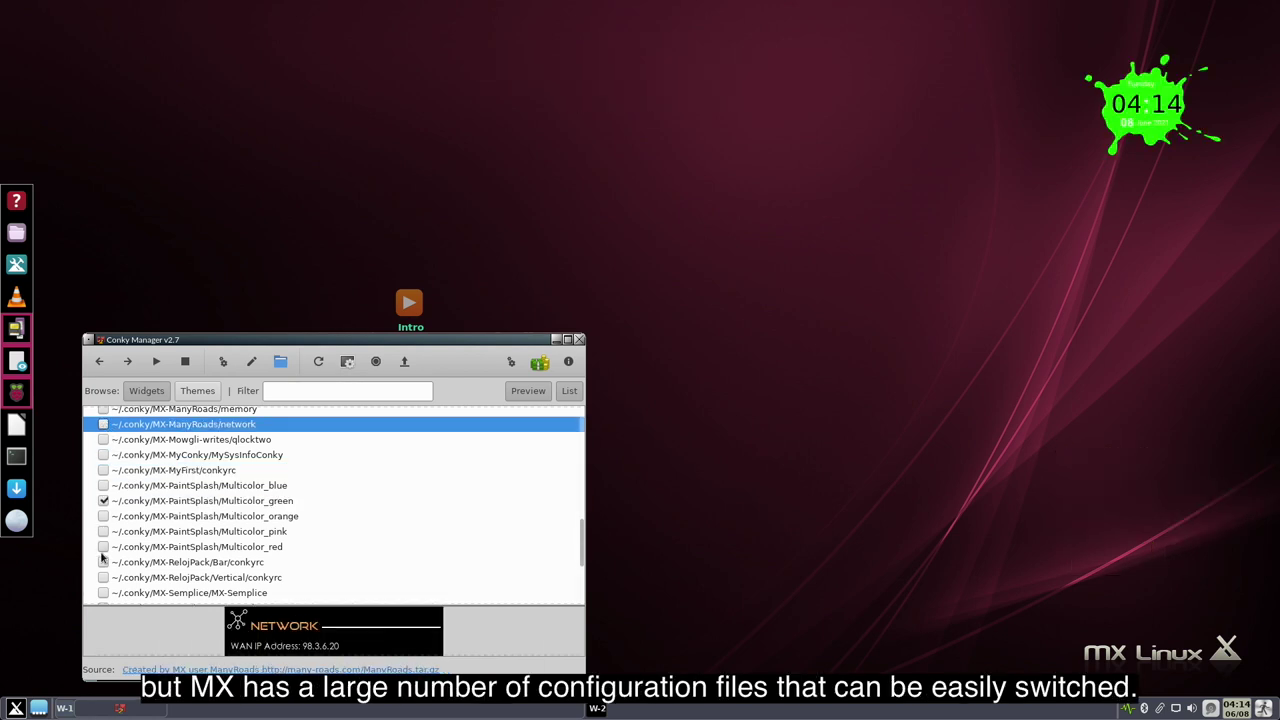
pyautogui.click(104, 562)
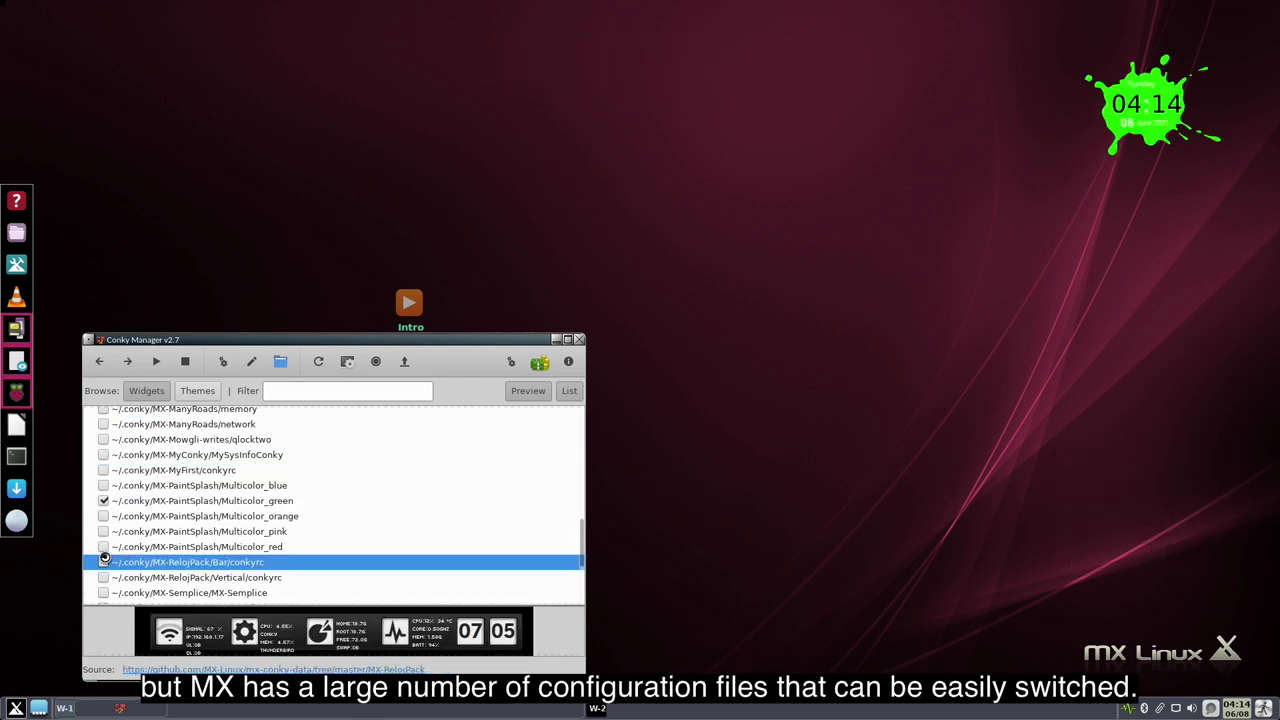
pyautogui.click(104, 500)
# - Preview MX-Semplice_sys, MX-Simple and TronLegacy, then keep MX-Voyager enabled with MX-TopBar off
pyautogui.scroll(-2, 104, 500)
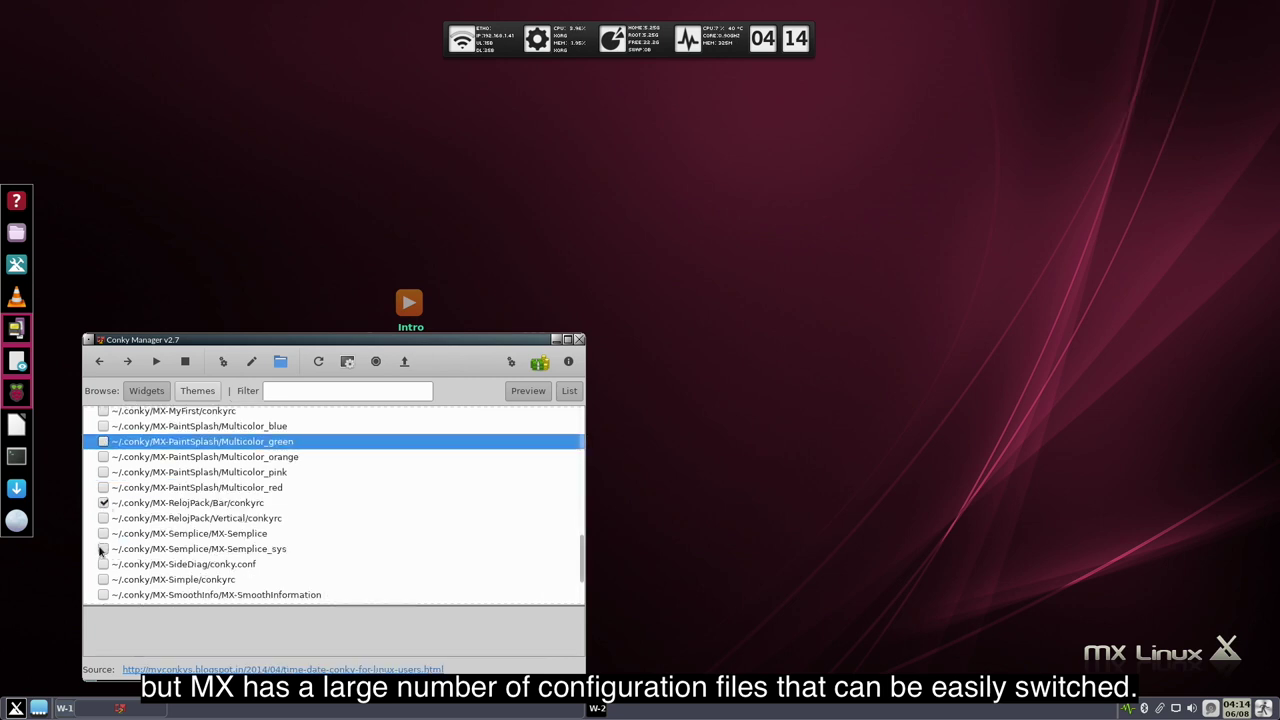
pyautogui.click(102, 549)
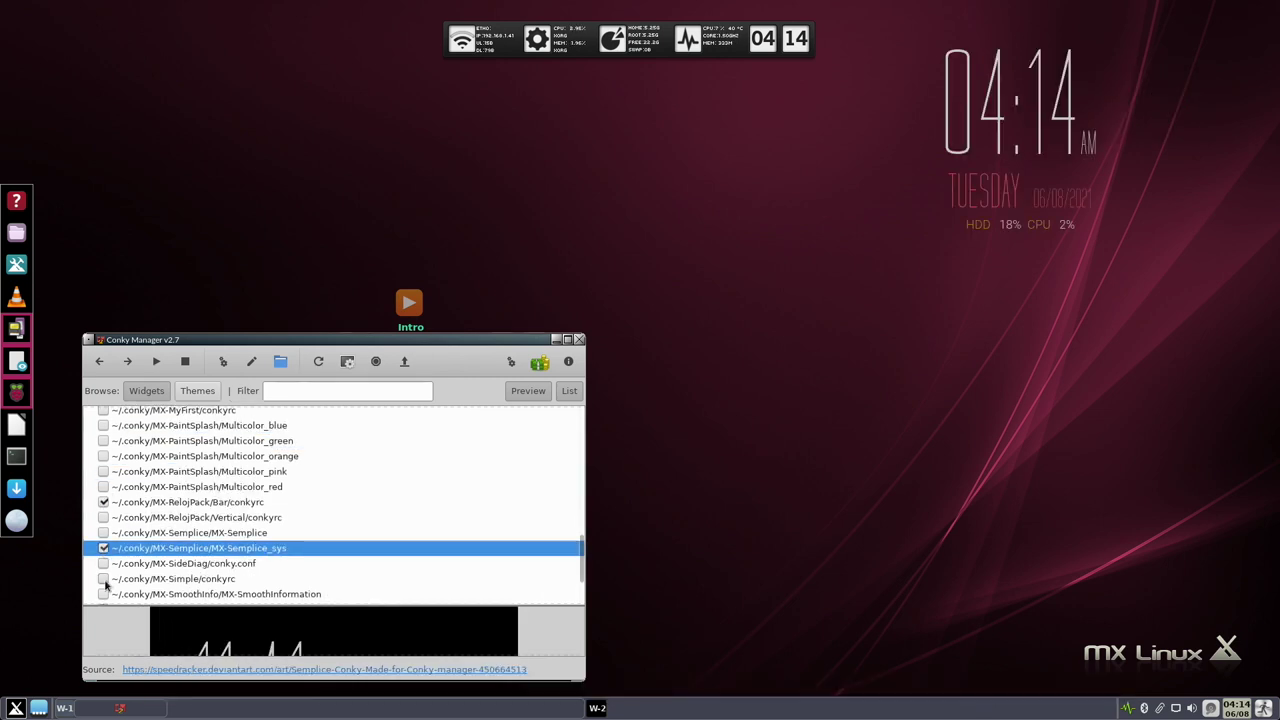
pyautogui.click(104, 580)
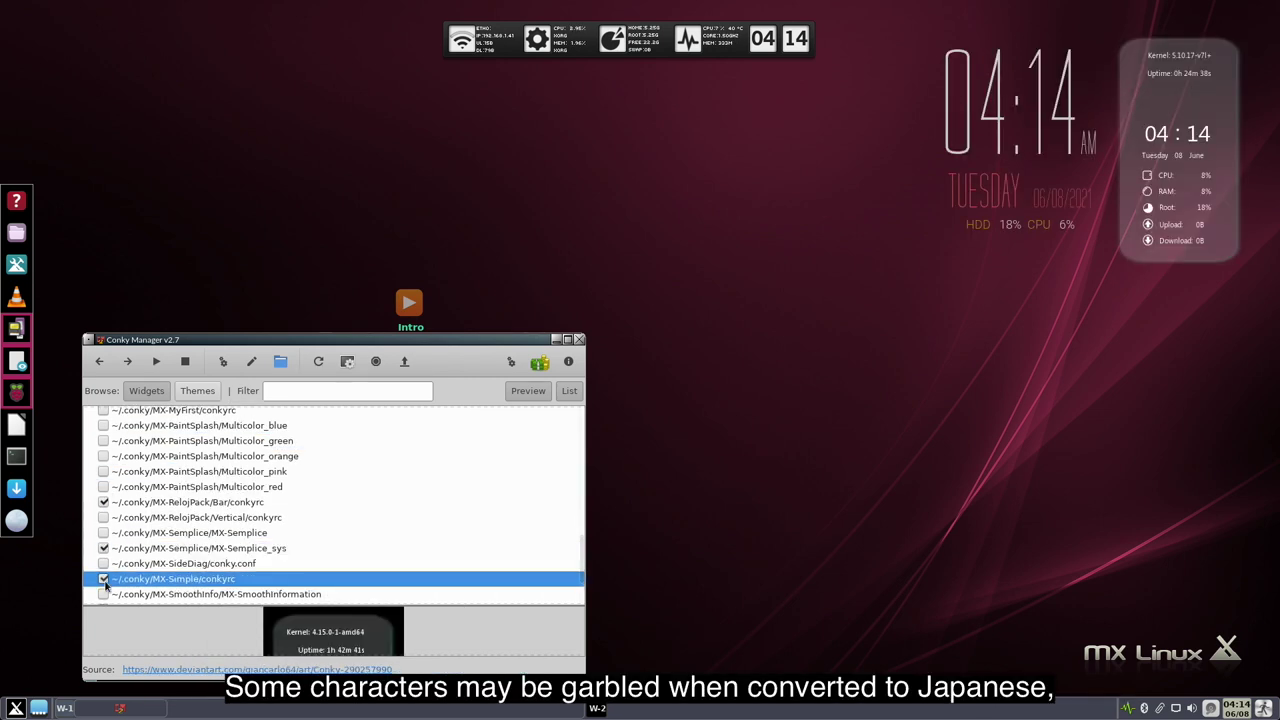
pyautogui.click(104, 502)
pyautogui.click(104, 548)
pyautogui.click(104, 579)
pyautogui.scroll(-2, 107, 580)
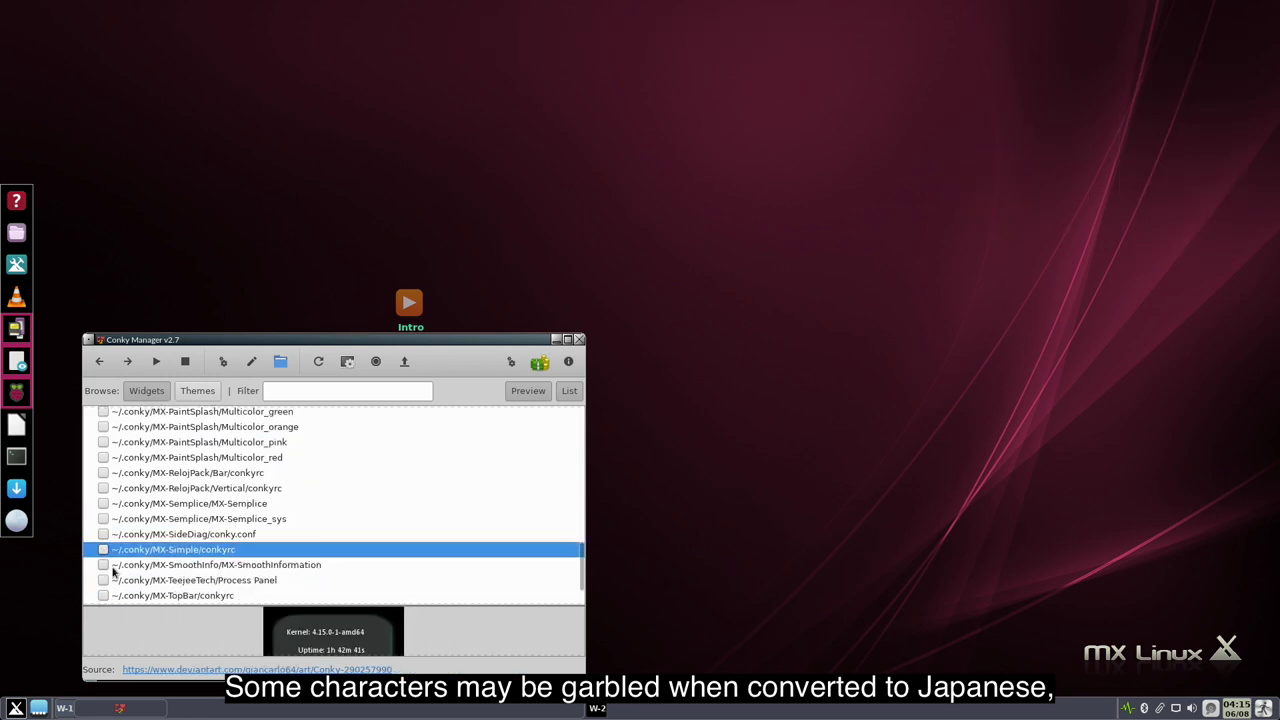
pyautogui.click(104, 565)
pyautogui.scroll(-1, 107, 567)
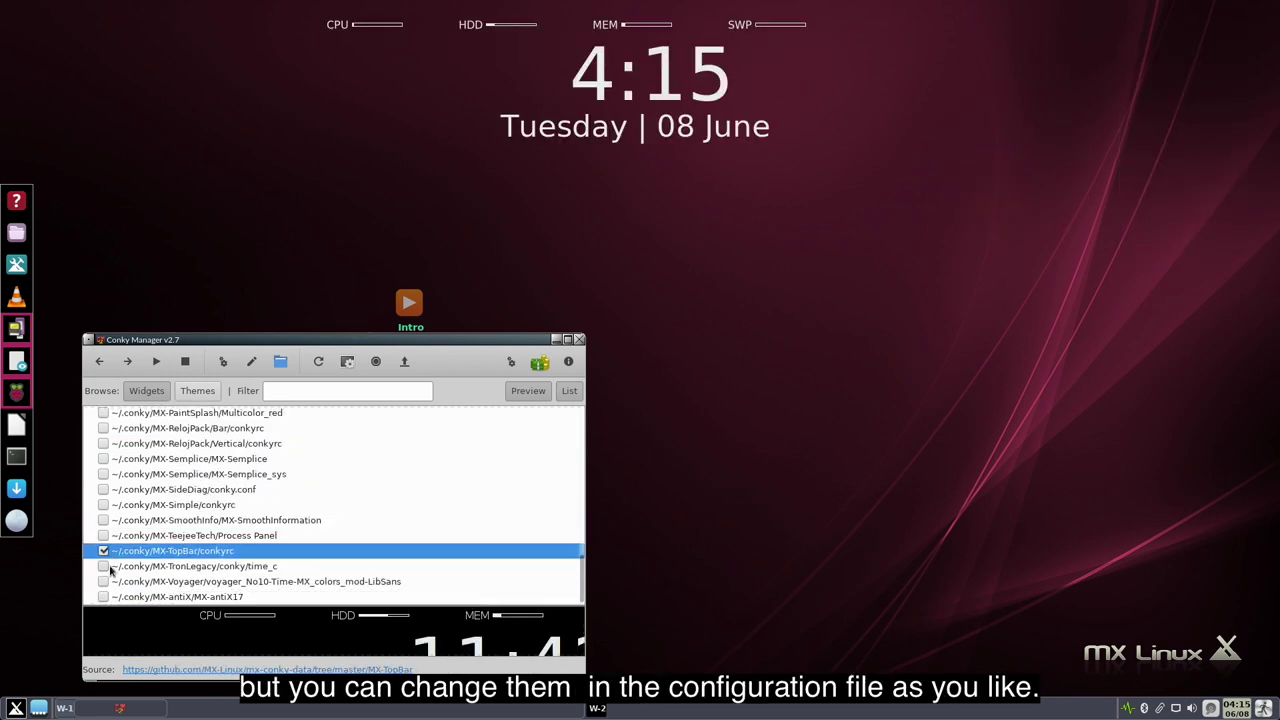
pyautogui.click(104, 572)
pyautogui.click(104, 580)
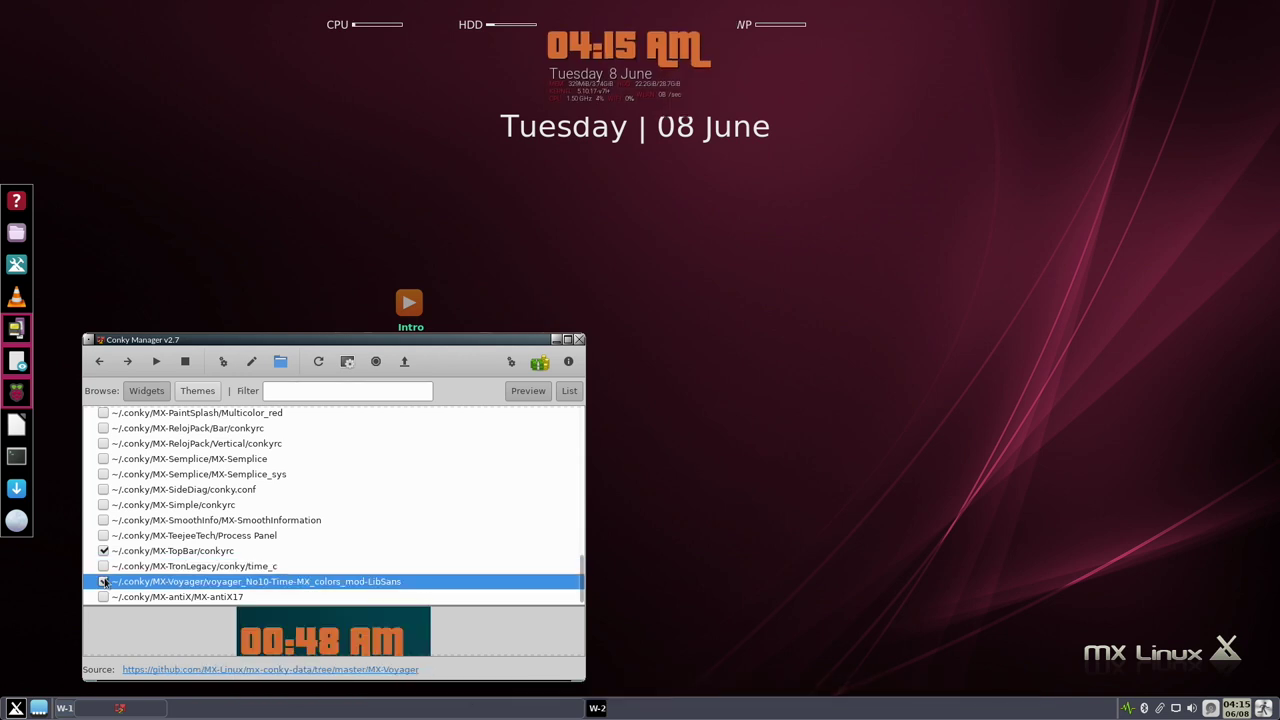
pyautogui.click(104, 551)
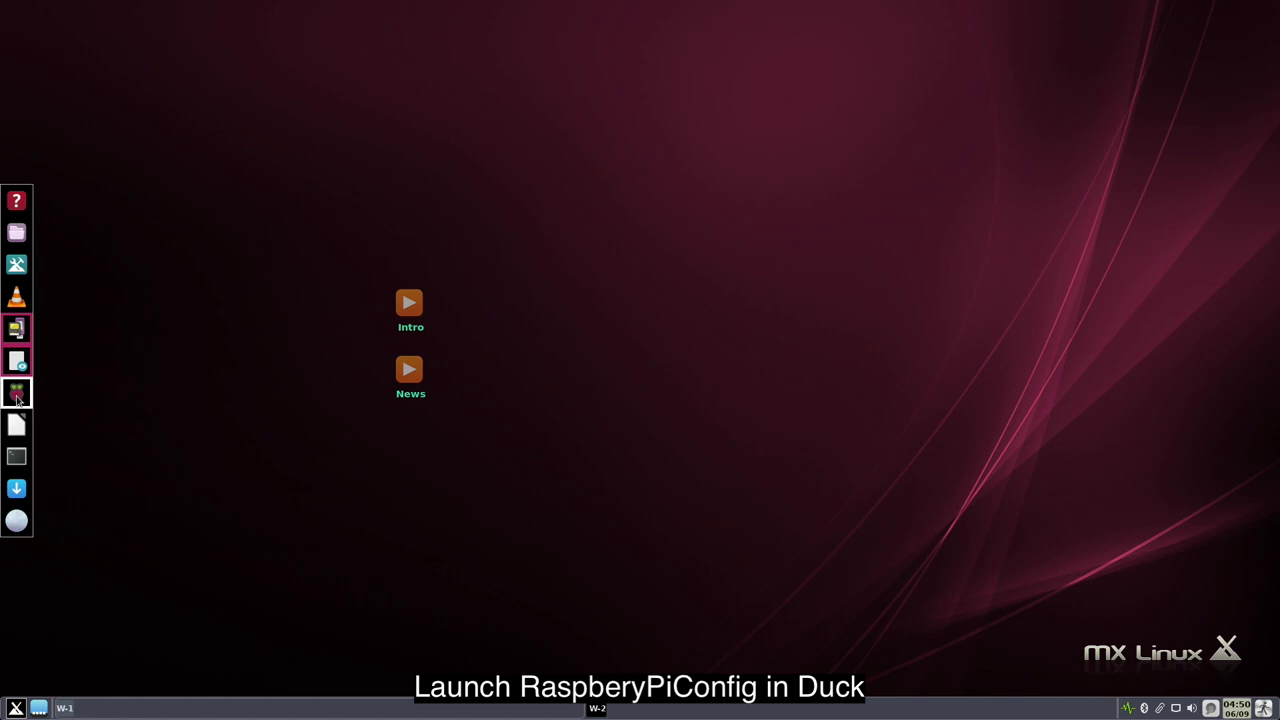
# - Set the locale to language ja (Japanese) with character set UTF-8 on the Localisation tab
pyautogui.click(17, 394)
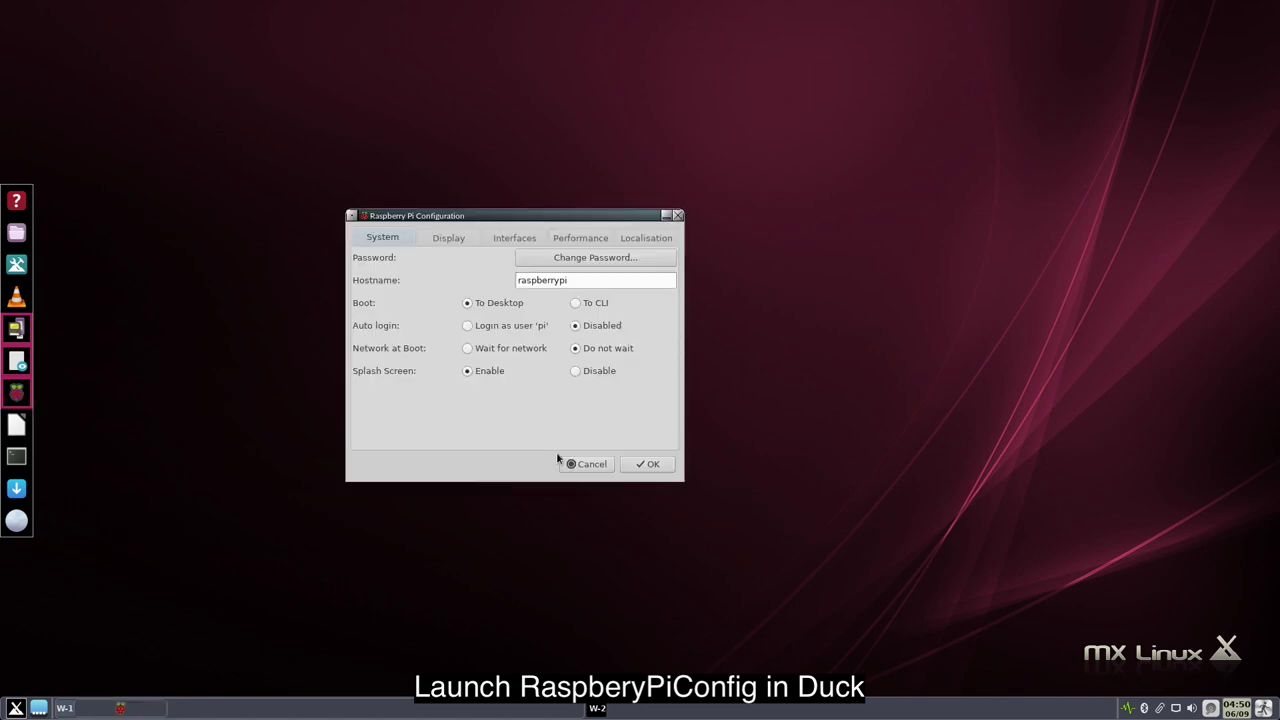
pyautogui.click(660, 240)
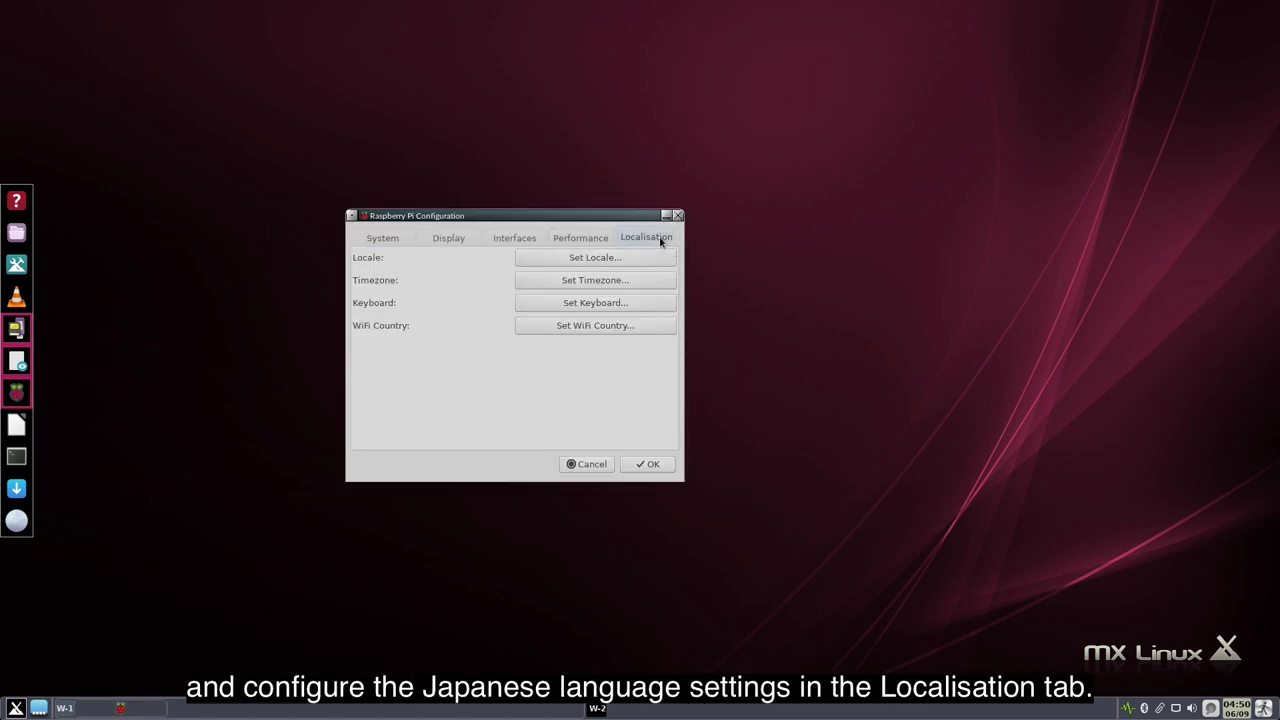
pyautogui.click(650, 263)
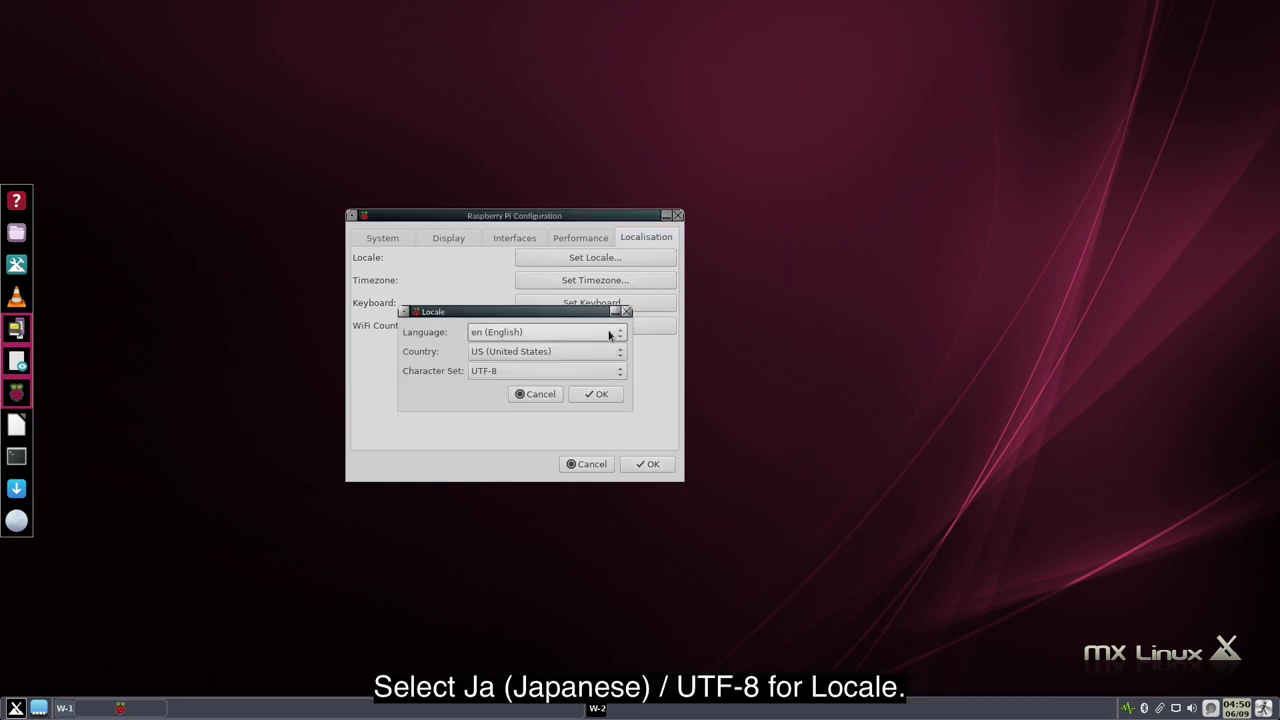
pyautogui.click(609, 334)
pyautogui.scroll(-5, 609, 337)
pyautogui.click(529, 620)
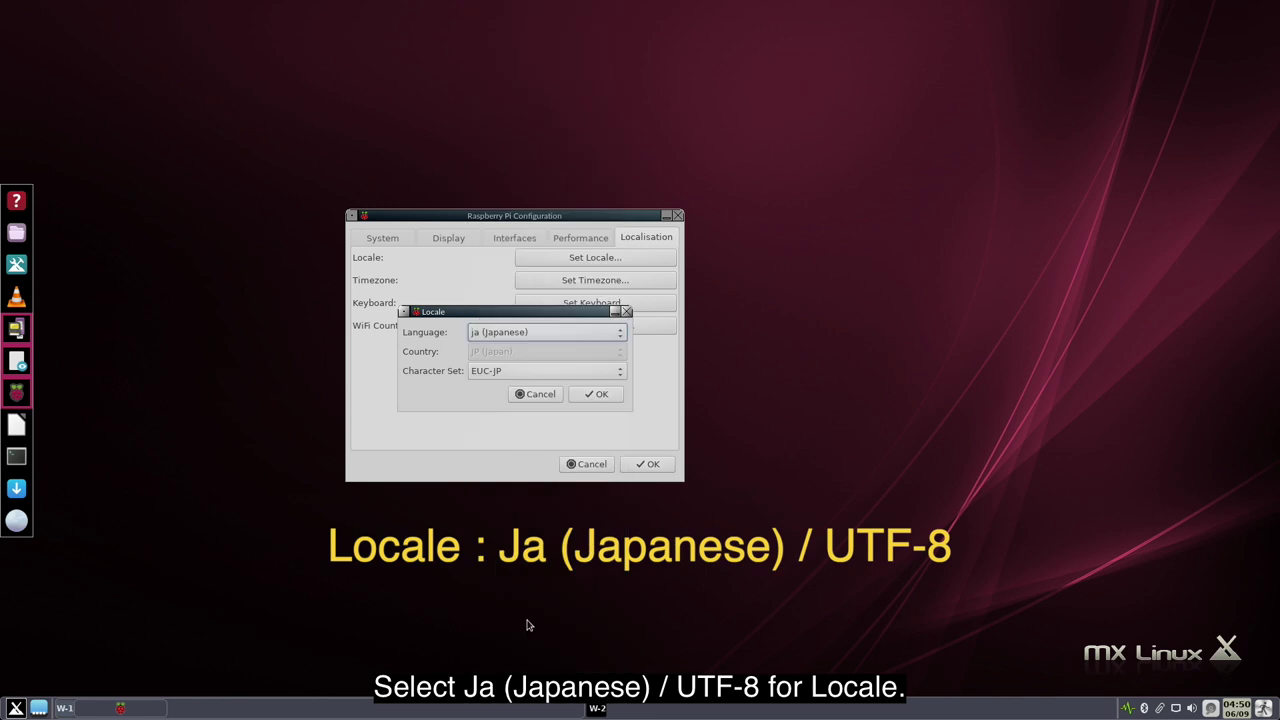
pyautogui.click(588, 371)
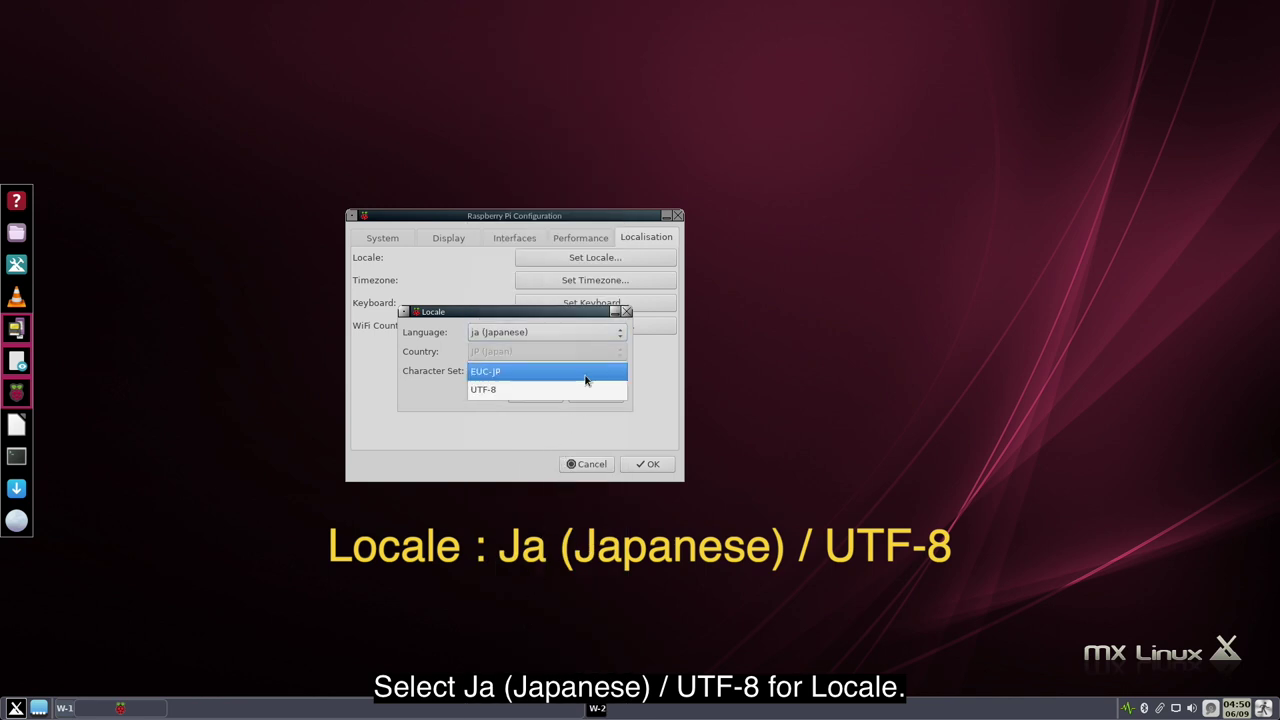
pyautogui.click(587, 391)
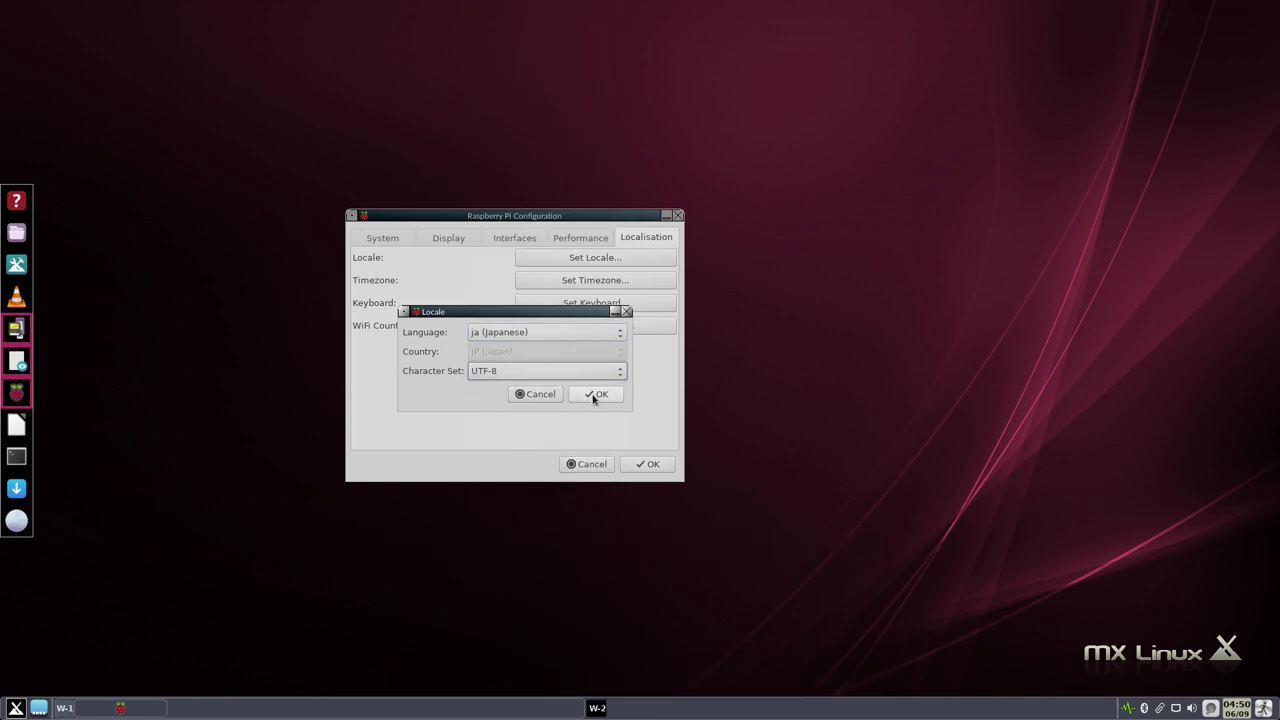
pyautogui.click(594, 394)
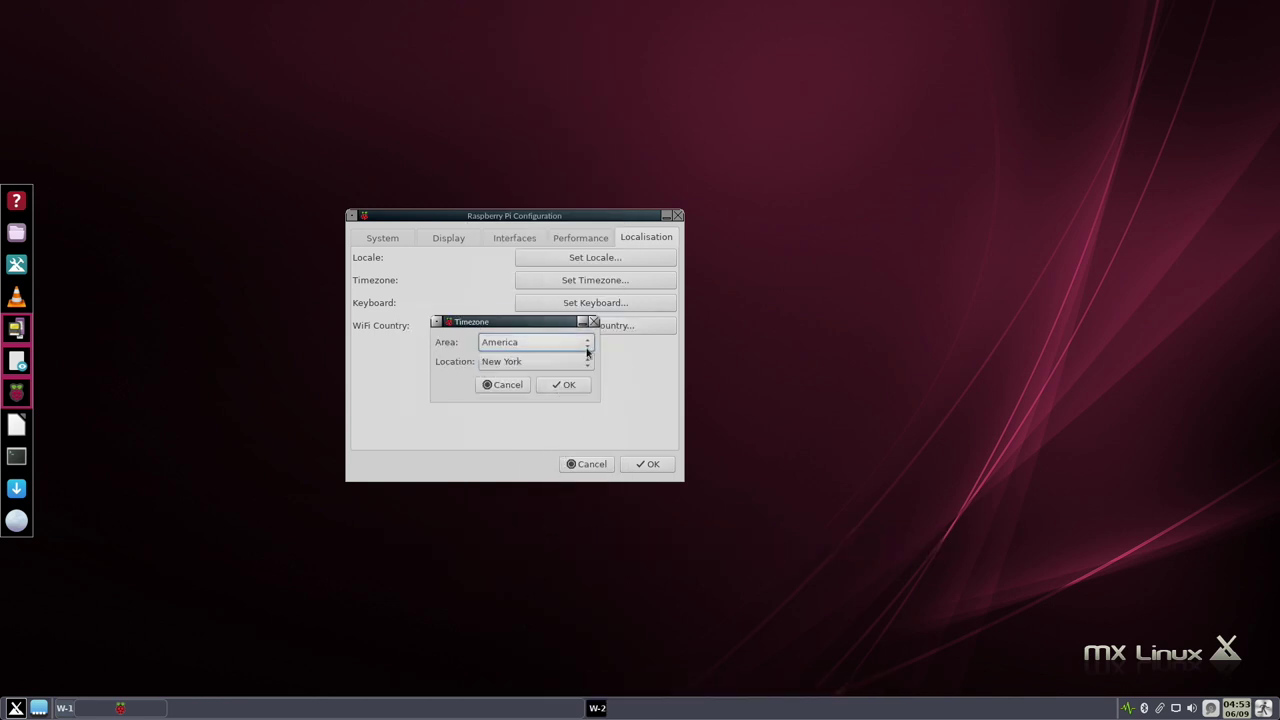
# - Begin setting the timezone by choosing Asia as the area
pyautogui.click(585, 342)
pyautogui.click(560, 474)
pyautogui.click(560, 361)
pyautogui.scroll(-5, 558, 520)
pyautogui.scroll(-10, 560, 525)
# - Finish the Asia/Tokyo timezone and set the keyboard layout to Japanese
pyautogui.click(562, 614)
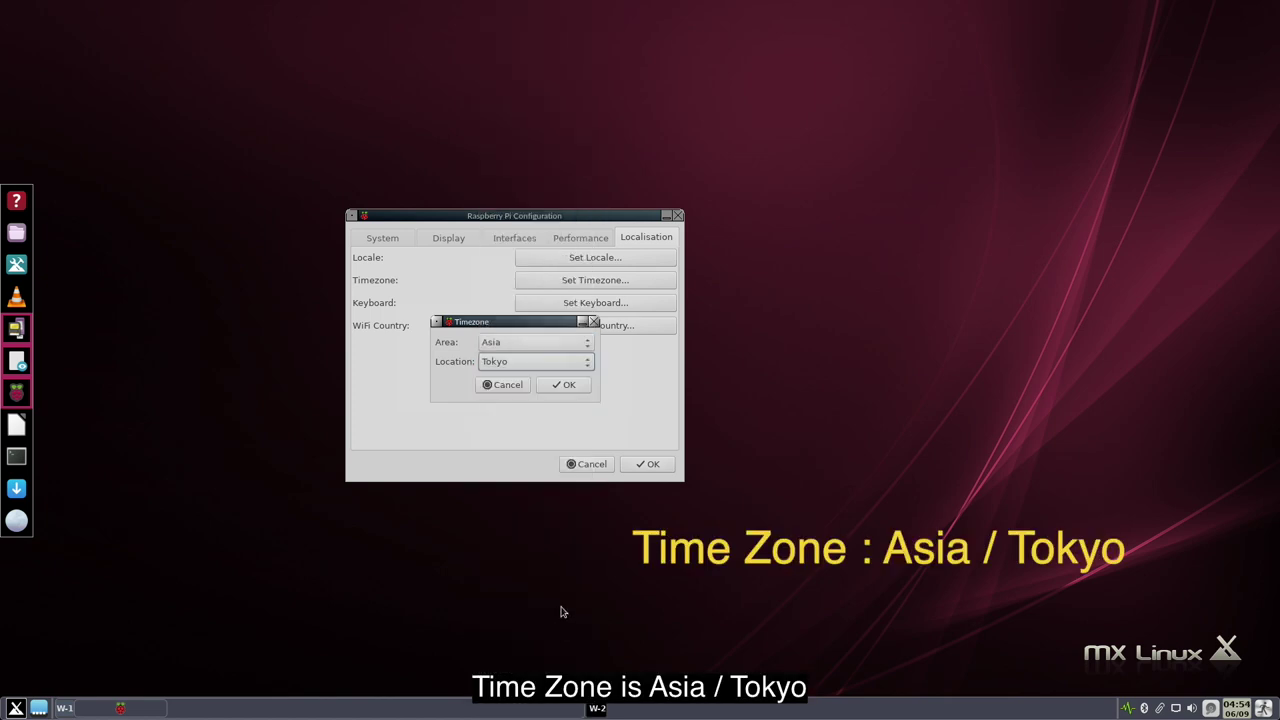
pyautogui.click(577, 387)
pyautogui.click(612, 304)
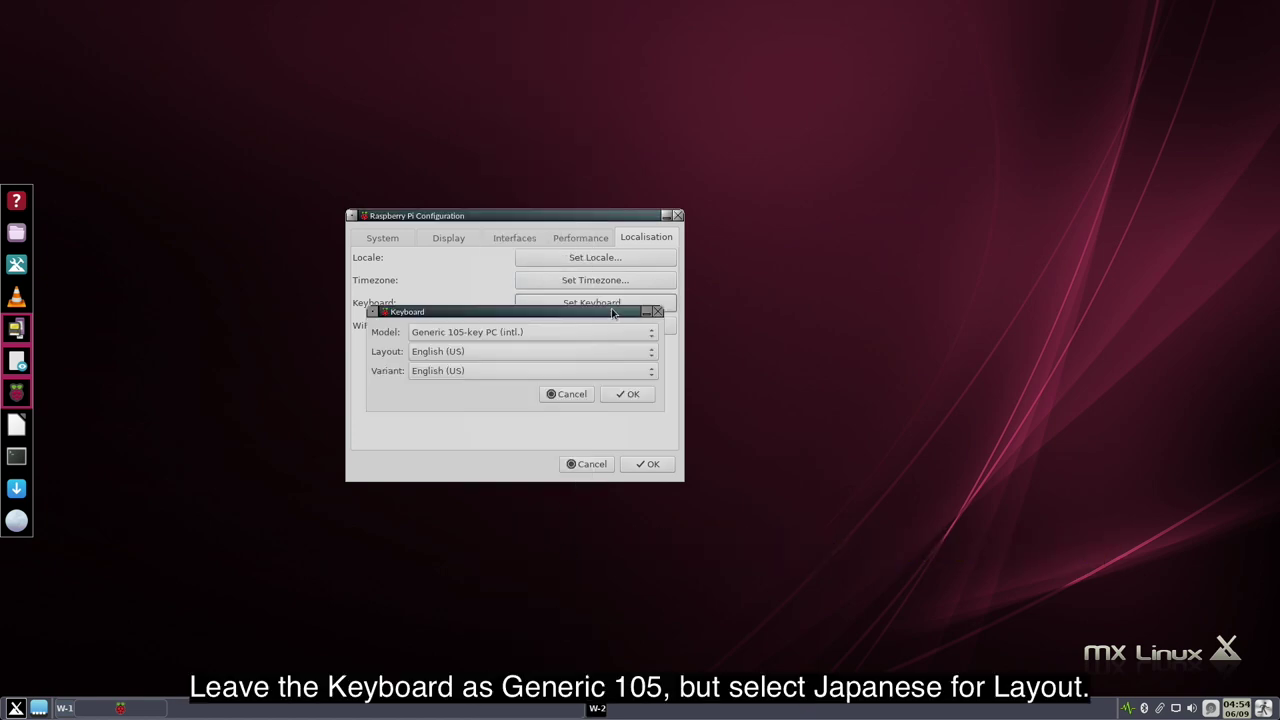
pyautogui.click(600, 352)
pyautogui.scroll(-5, 597, 485)
pyautogui.scroll(-3, 580, 520)
pyautogui.click(574, 564)
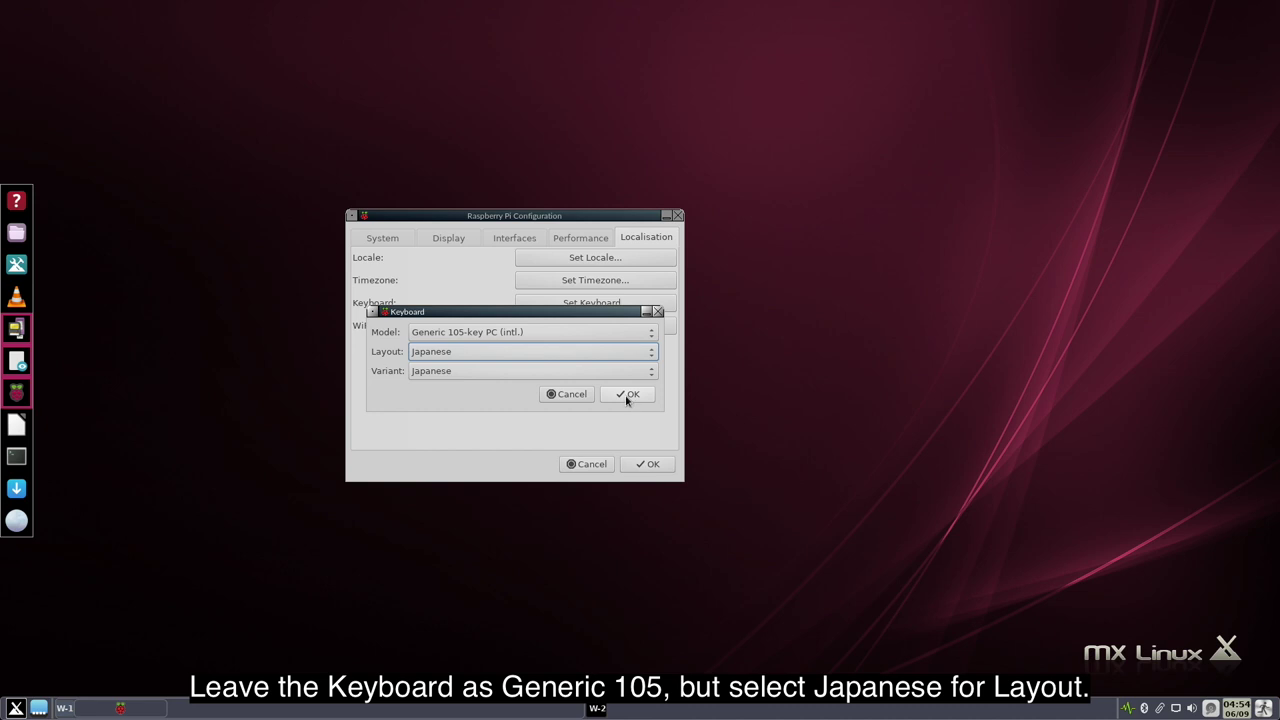
pyautogui.click(627, 395)
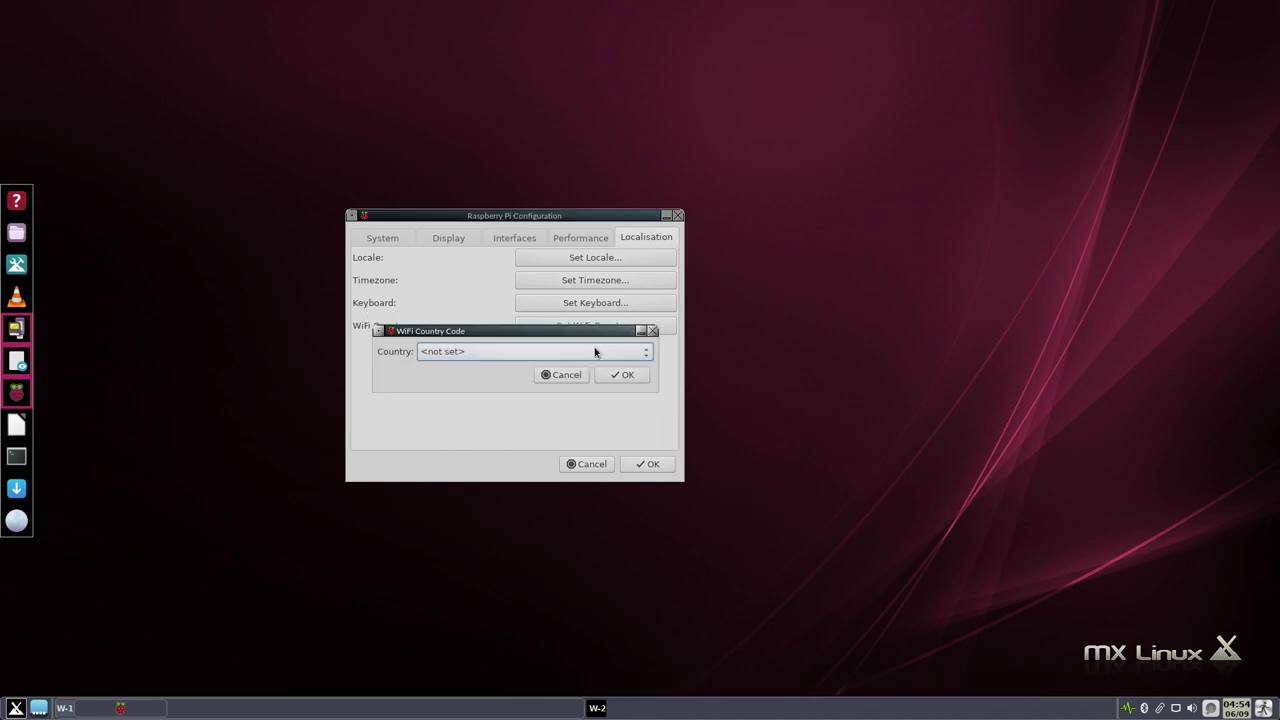
# - Set the Wi-Fi country to JP Japan and apply all the localisation changes
pyautogui.click(600, 352)
pyautogui.scroll(-20, 578, 508)
pyautogui.scroll(-3, 576, 512)
pyautogui.click(577, 512)
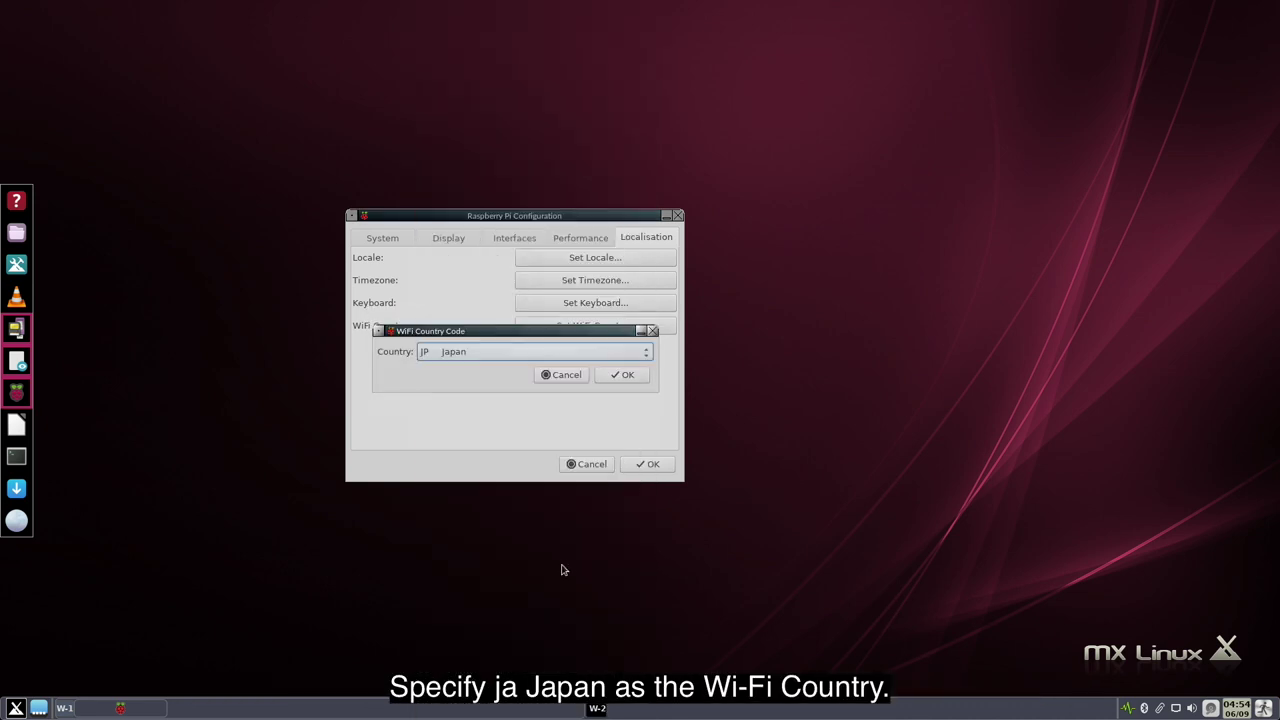
pyautogui.click(627, 376)
pyautogui.click(636, 467)
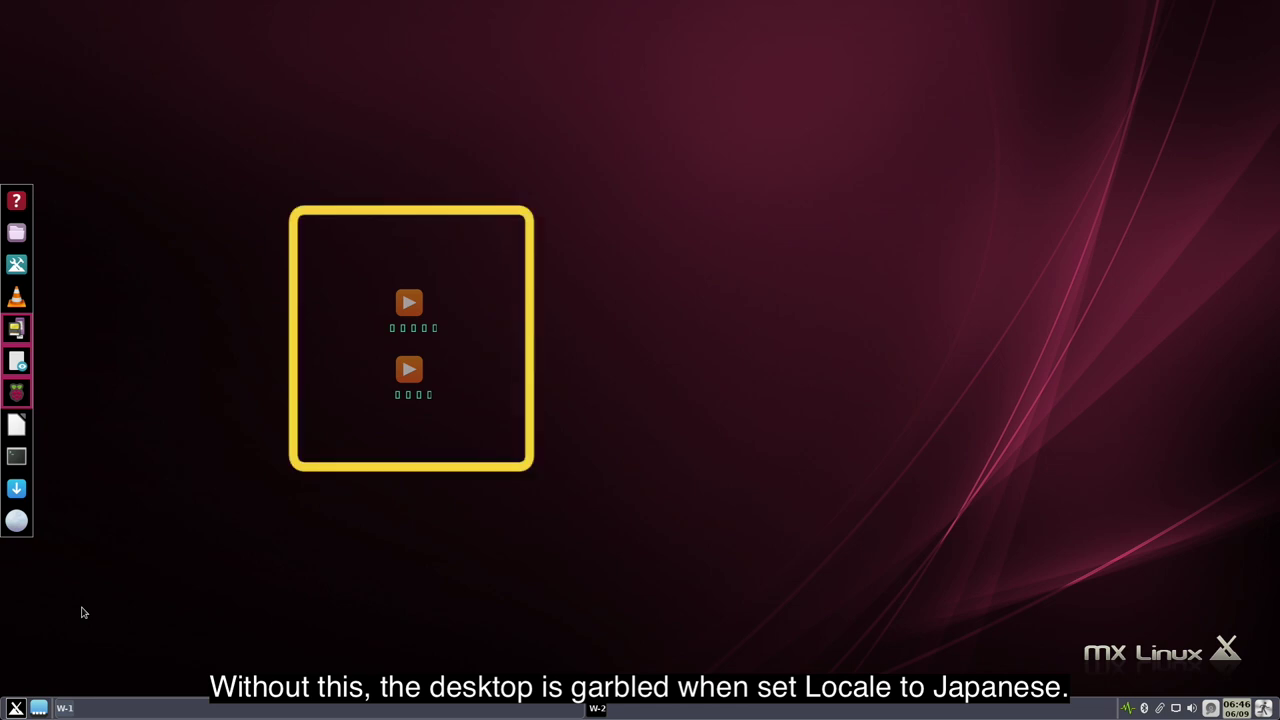
# - In a terminal, run sudo apt install for jfbterm, fonts-noto-cjk and fcitx-mozc, confirming with y
pyautogui.click(20, 462)
pyautogui.write('sudo apt install')
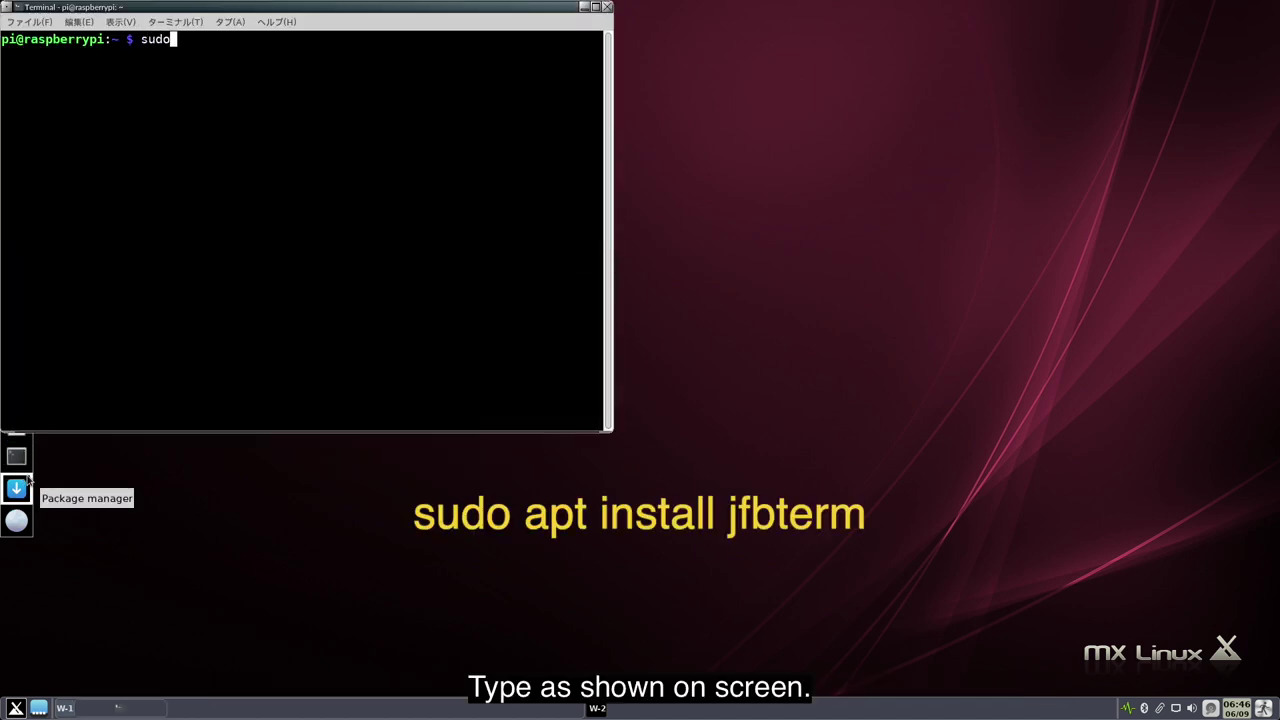
pyautogui.write(' jfbterm')
pyautogui.press('Return')
pyautogui.write('y')
pyautogui.press('Return')
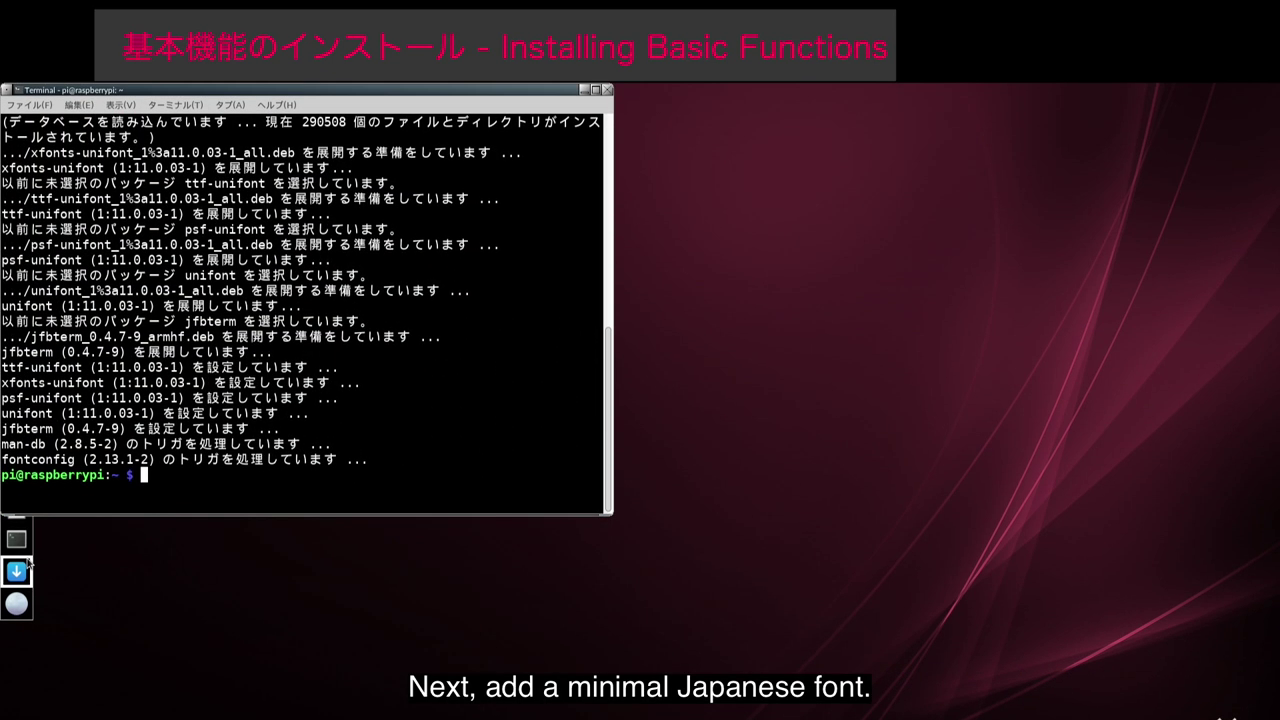
pyautogui.write('sudo apt install f')
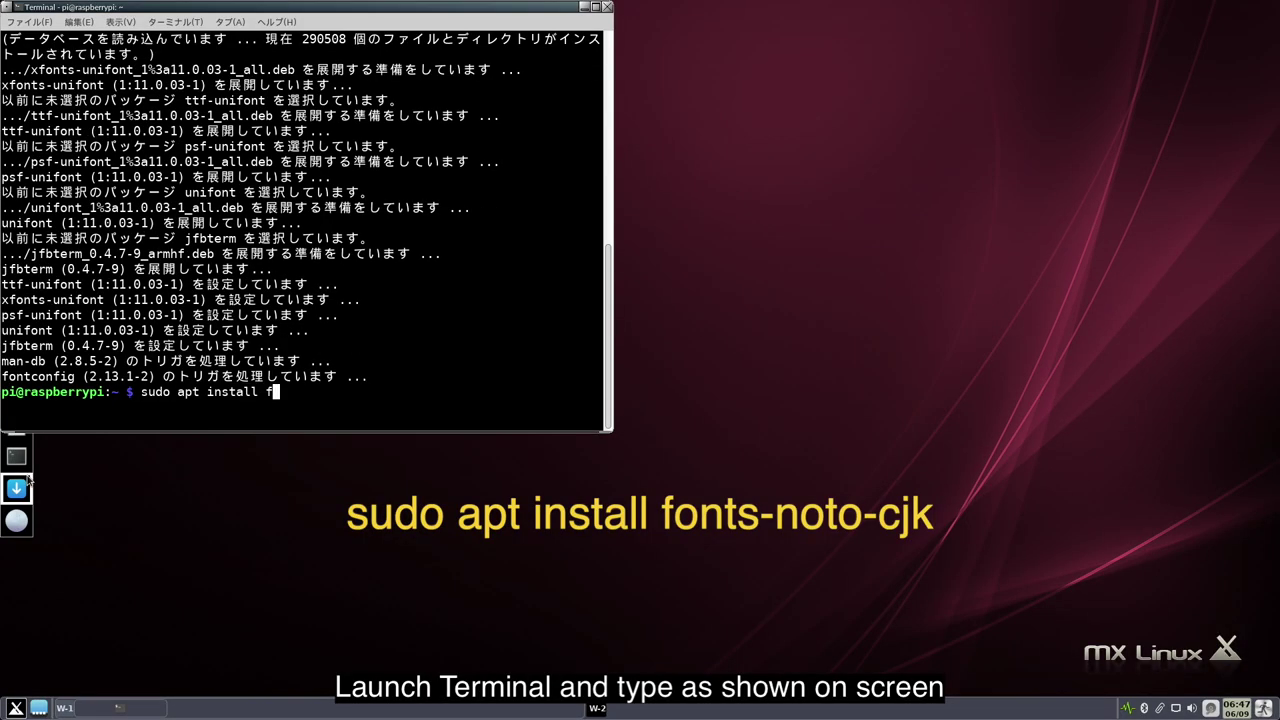
pyautogui.write('onts-noto-cjk')
pyautogui.press('Return')
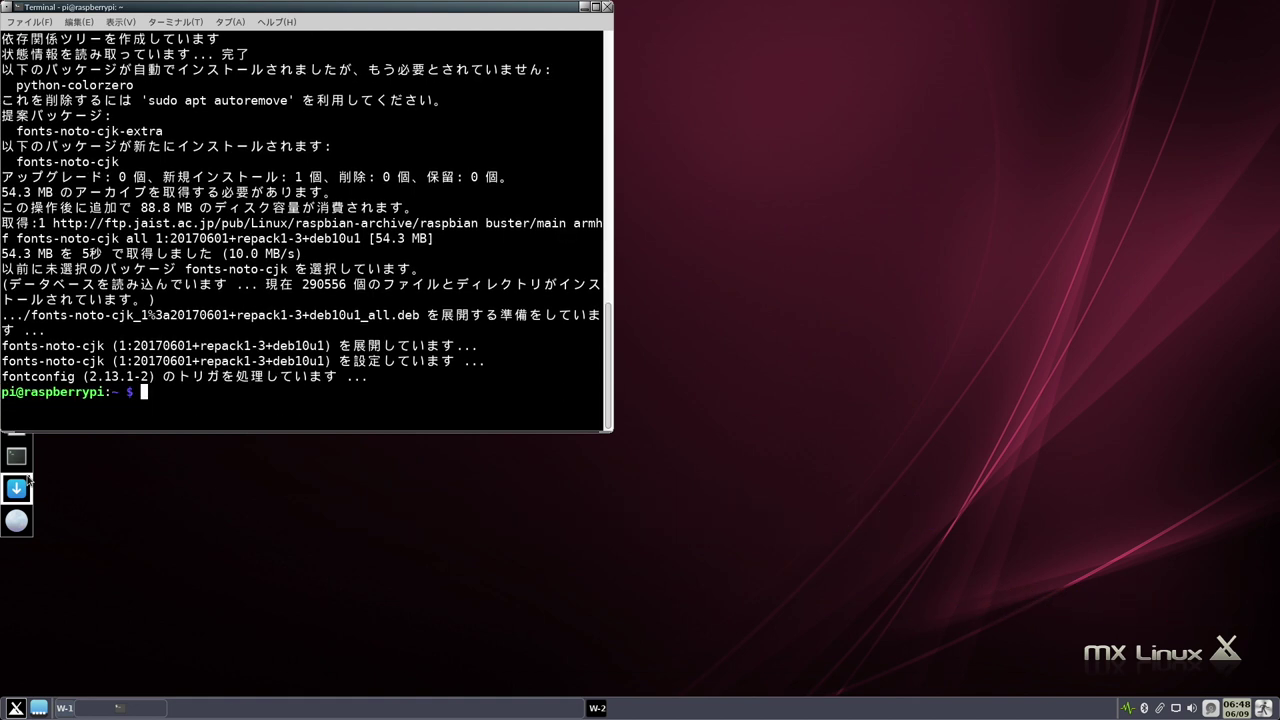
pyautogui.write('sudo apt install fcitx')
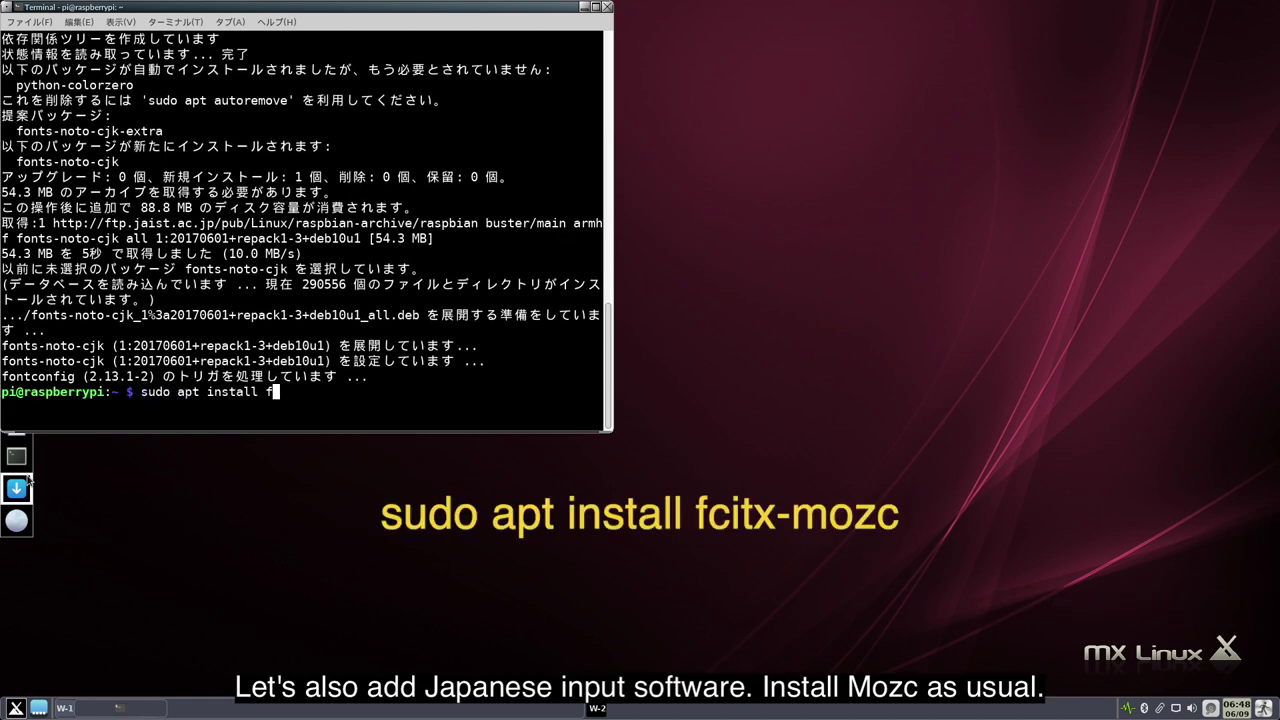
pyautogui.write('-mozc')
pyautogui.press('Return')
pyautogui.write('y')
pyautogui.press('Return')
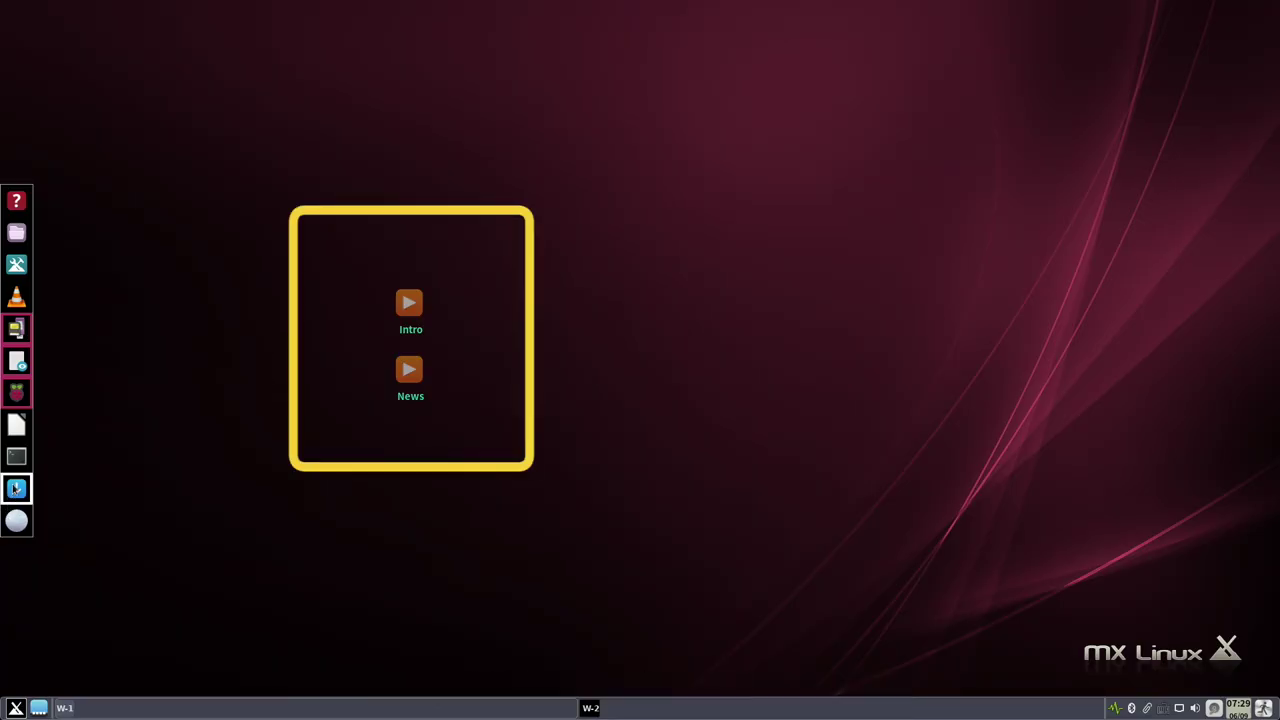
# - Open a terminal, edit /boot/config.txt with sudo nano, and jump to its end
pyautogui.click(17, 456)
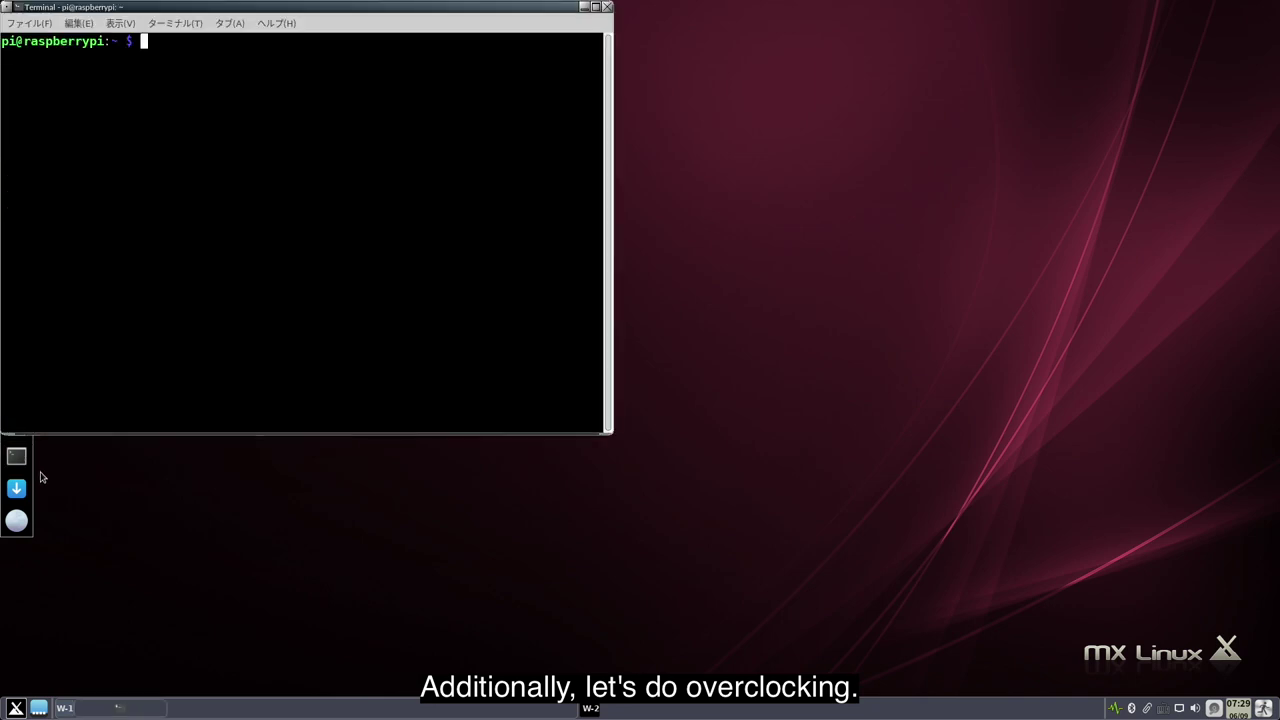
pyautogui.write('sudo nano ')
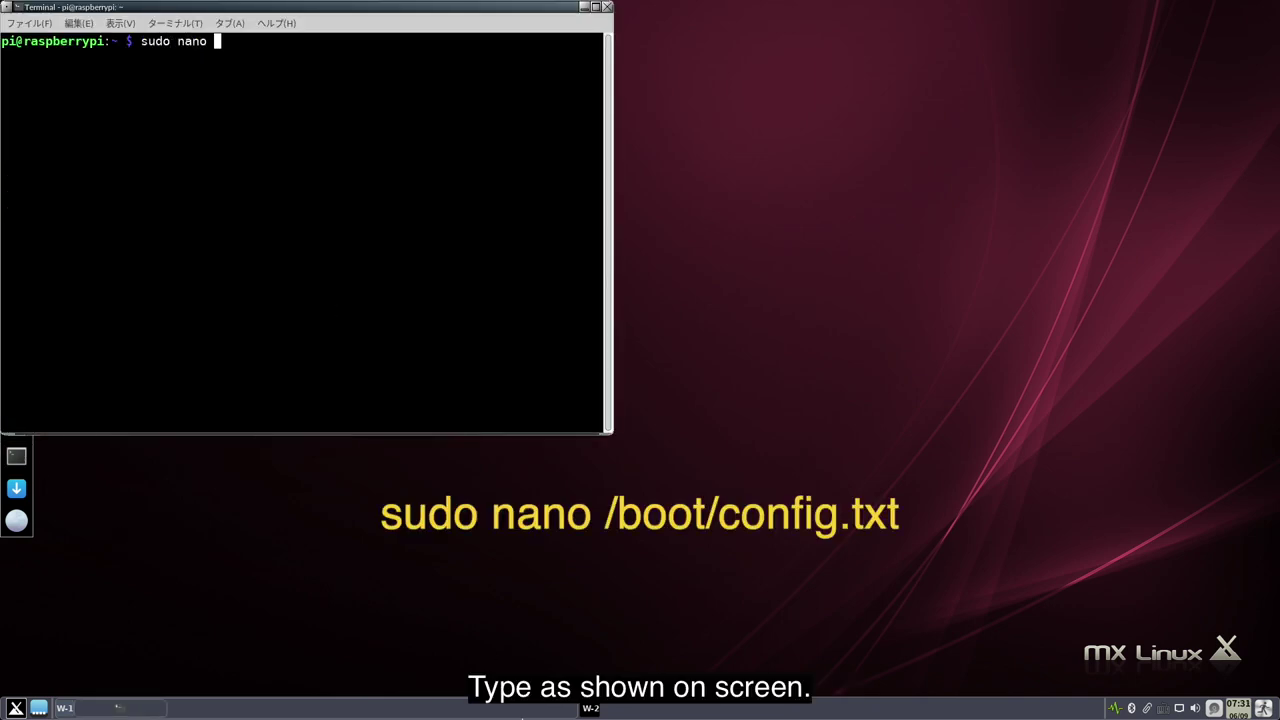
pyautogui.write('/boot/config.txt')
pyautogui.press('Return')
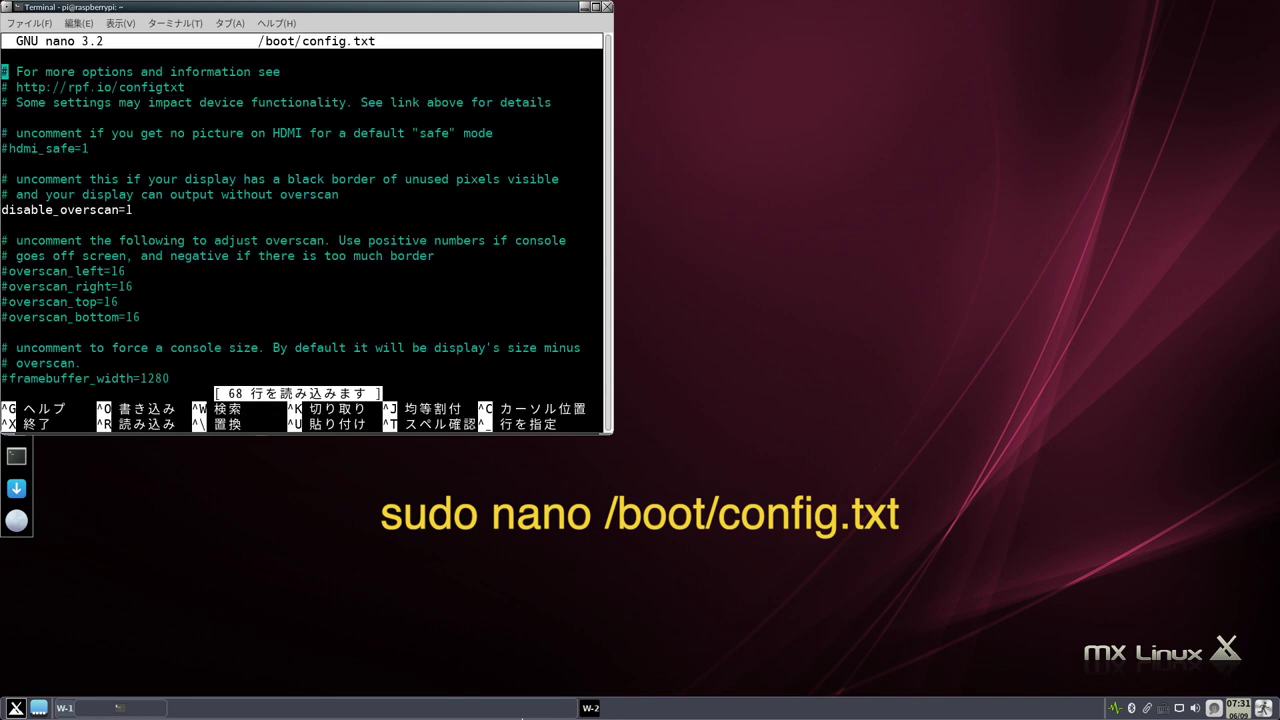
pyautogui.press('pagedown')
pyautogui.press('pagedown')
pyautogui.press('pagedown')
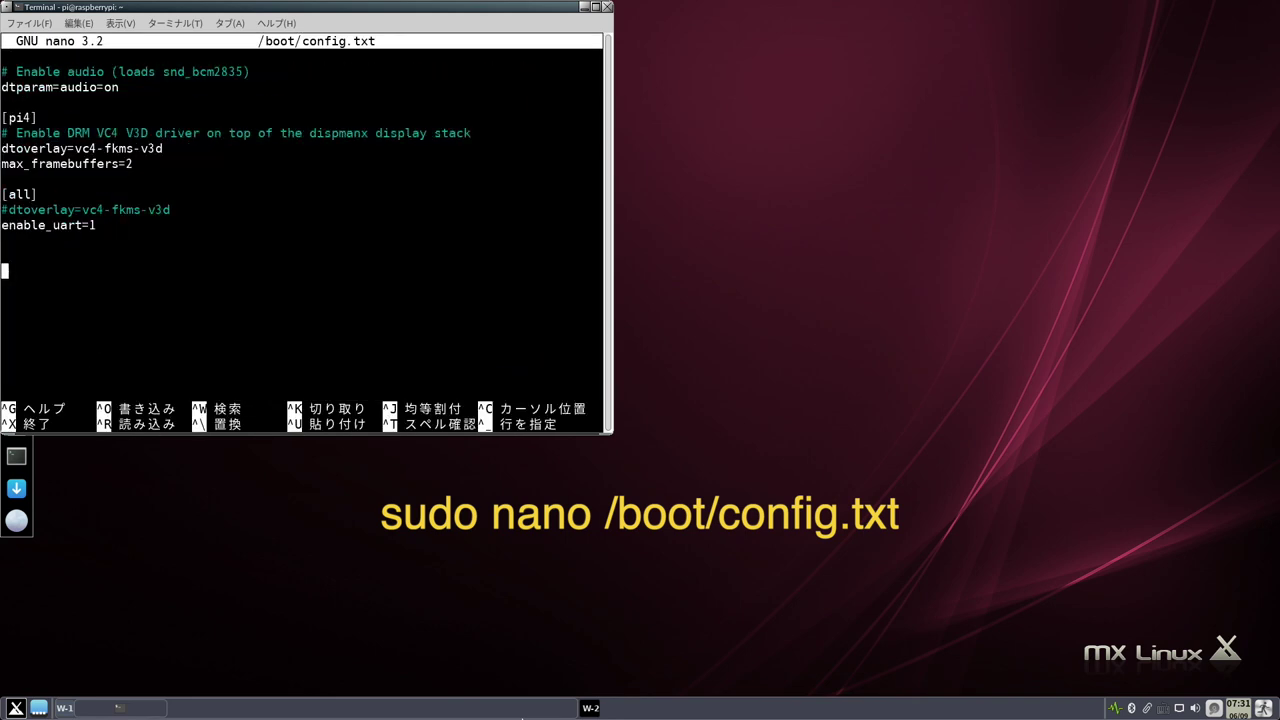
# - Append an #OverClock block: arm_freq=2100, over_voltage=8, gpu_mem=256, gpu_freq=750, cma=256
pyautogui.write('#OverClock')
pyautogui.press('Return')
pyautogui.write('arm_freq=2100')
pyautogui.press('Return')
pyautogui.write('over_voltage=8')
pyautogui.press('Return')
pyautogui.write('gpu_mem=256')
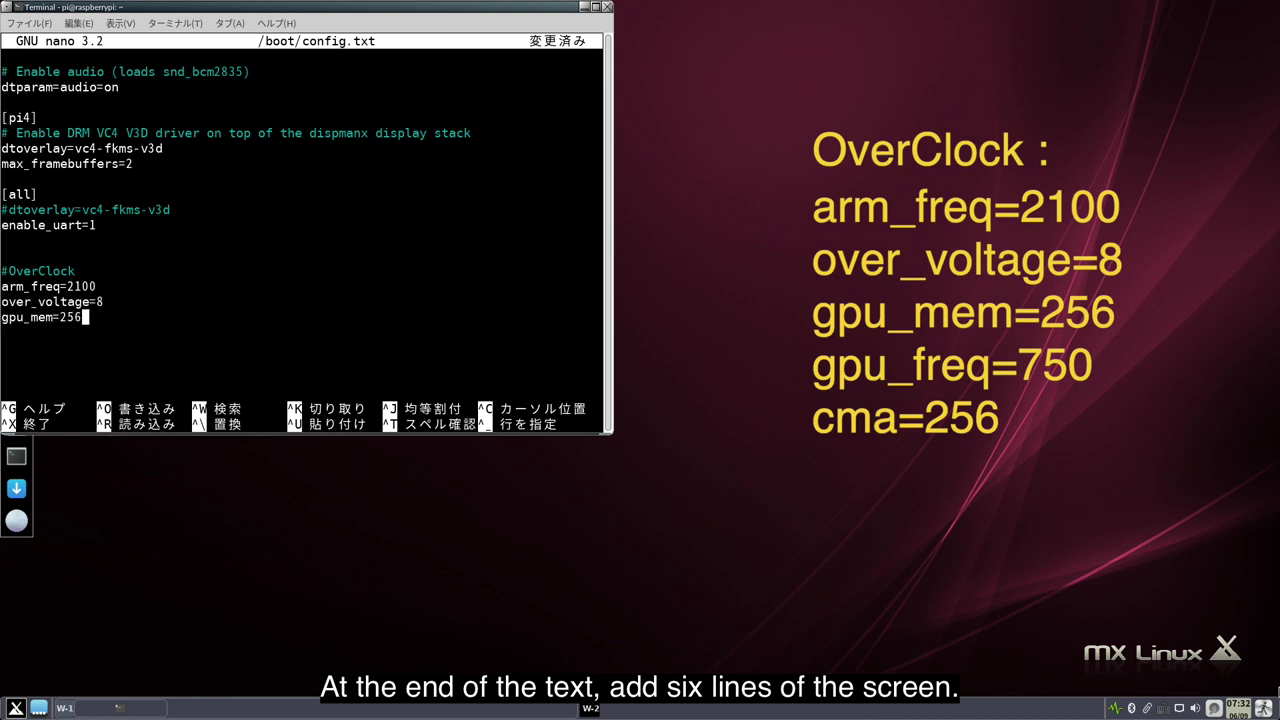
pyautogui.press('Return')
pyautogui.write('gpu_freq=750')
pyautogui.press('Return')
pyautogui.write('cma=256')
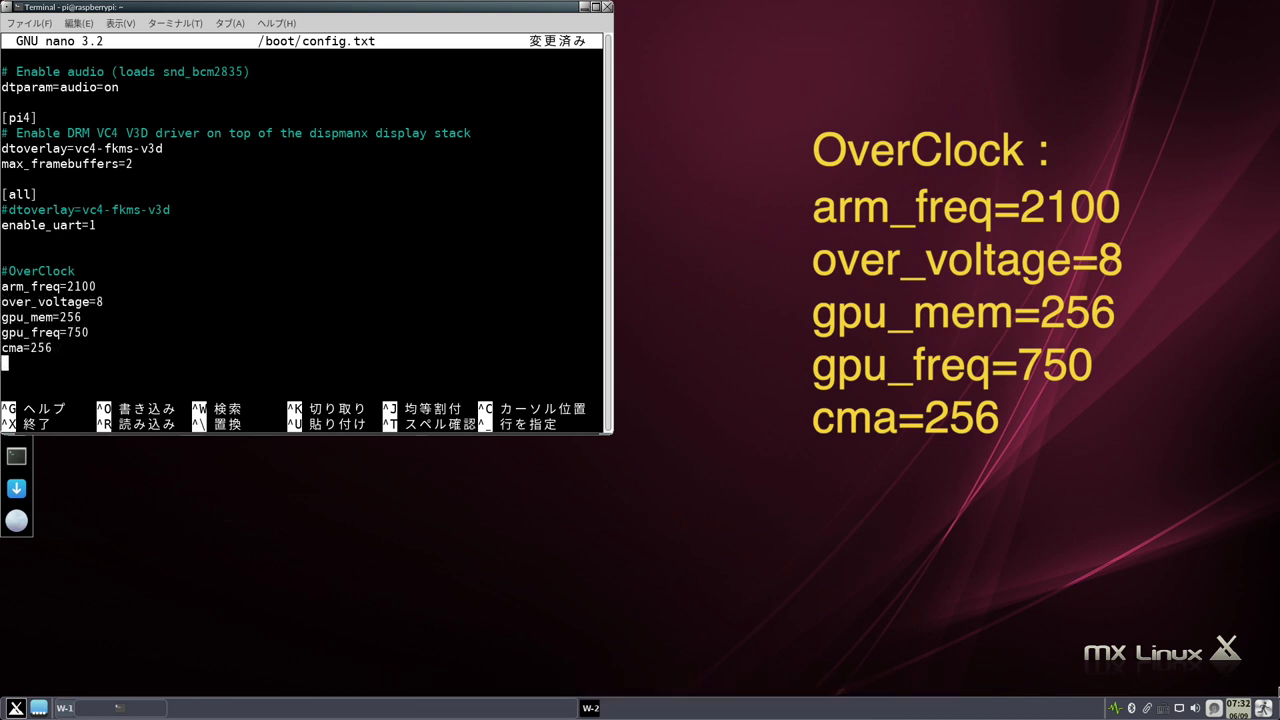
# - Save config.txt, exit nano, and enter the sudo apt install neofetch command
pyautogui.hotkey('ctrl', 'o')
pyautogui.press('Return')
pyautogui.hotkey('ctrl', 'x')
pyautogui.write('sudo apt install')
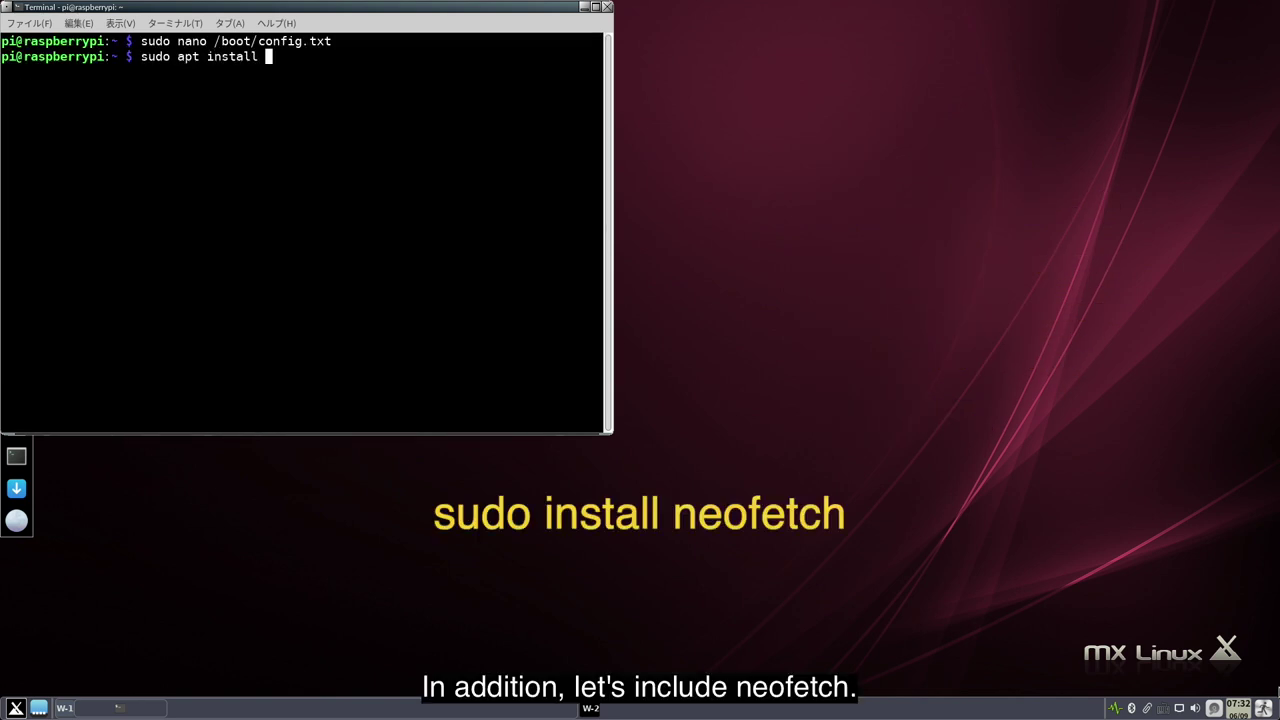
pyautogui.write(' neofetch')
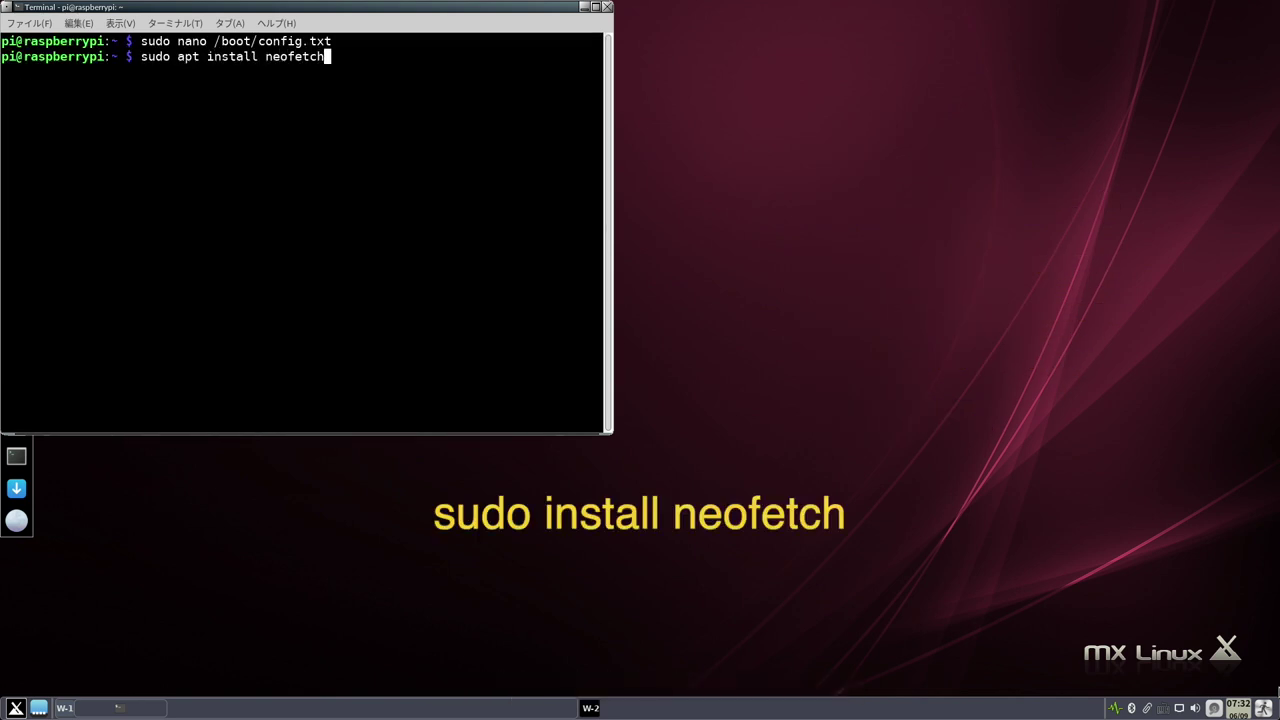
# - Run the neofetch install and confirm it with y
pyautogui.press('Return')
pyautogui.write('y')
pyautogui.press('Return')
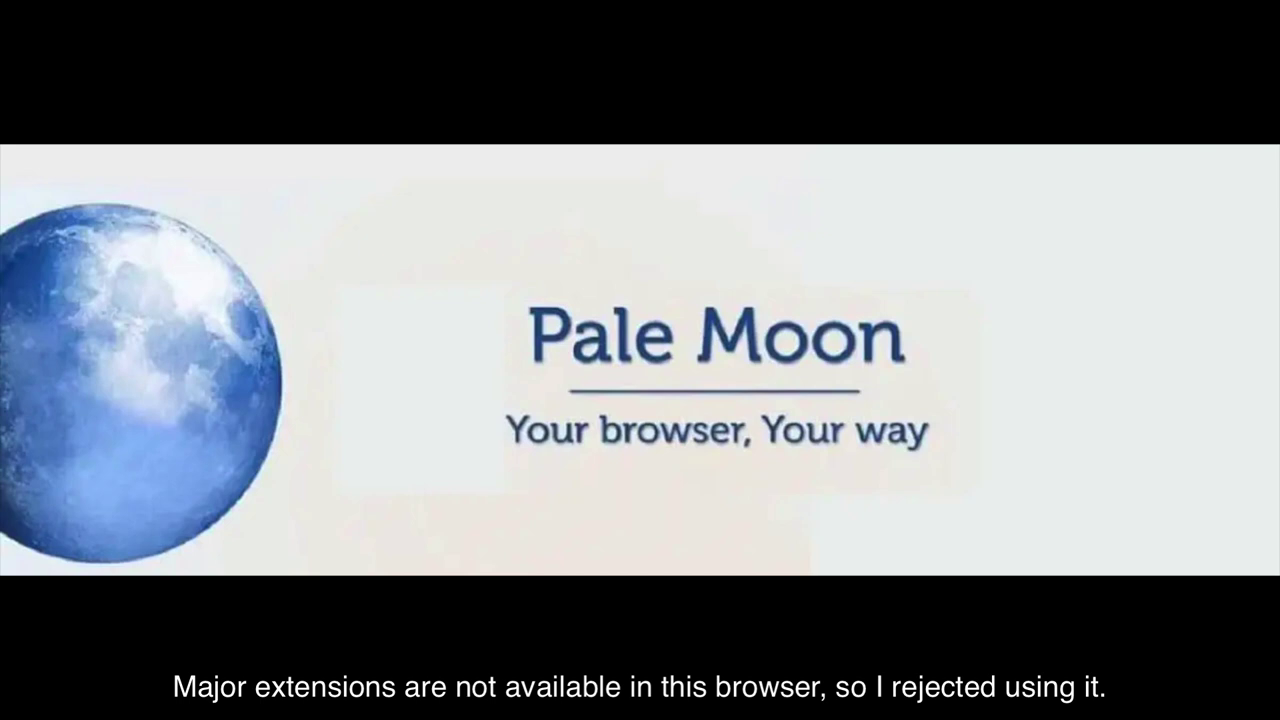
# - Install firefox-esr, clear the screen, then install chromium, confirming with y
pyautogui.write('sudo apt install firefox-esr')
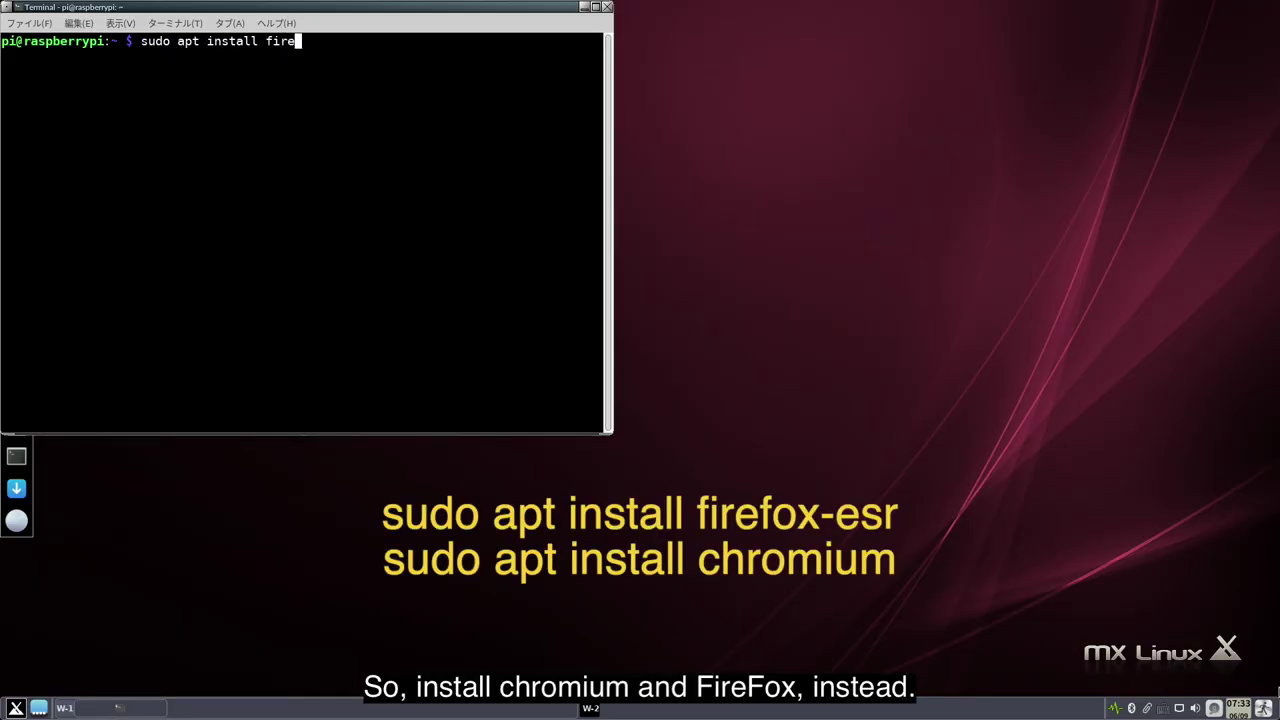
pyautogui.press('Return')
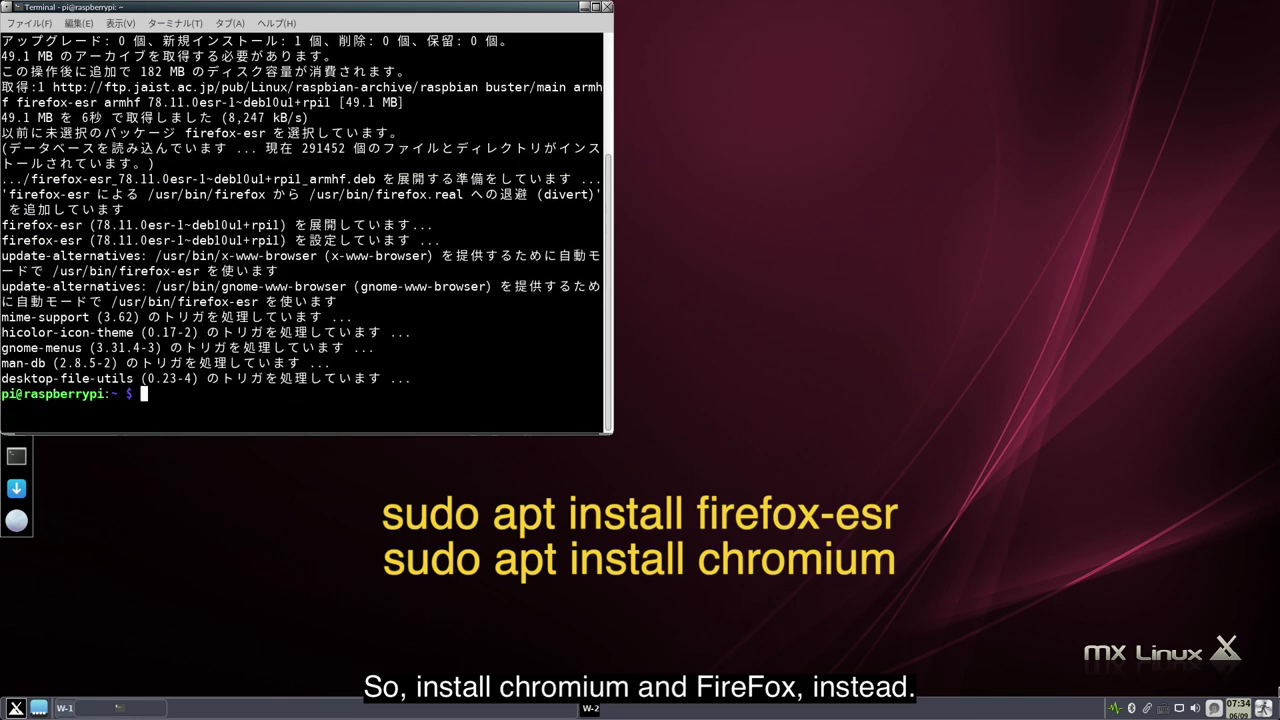
pyautogui.hotkey('ctrl', 'l')
pyautogui.write('sudo apt install chromium')
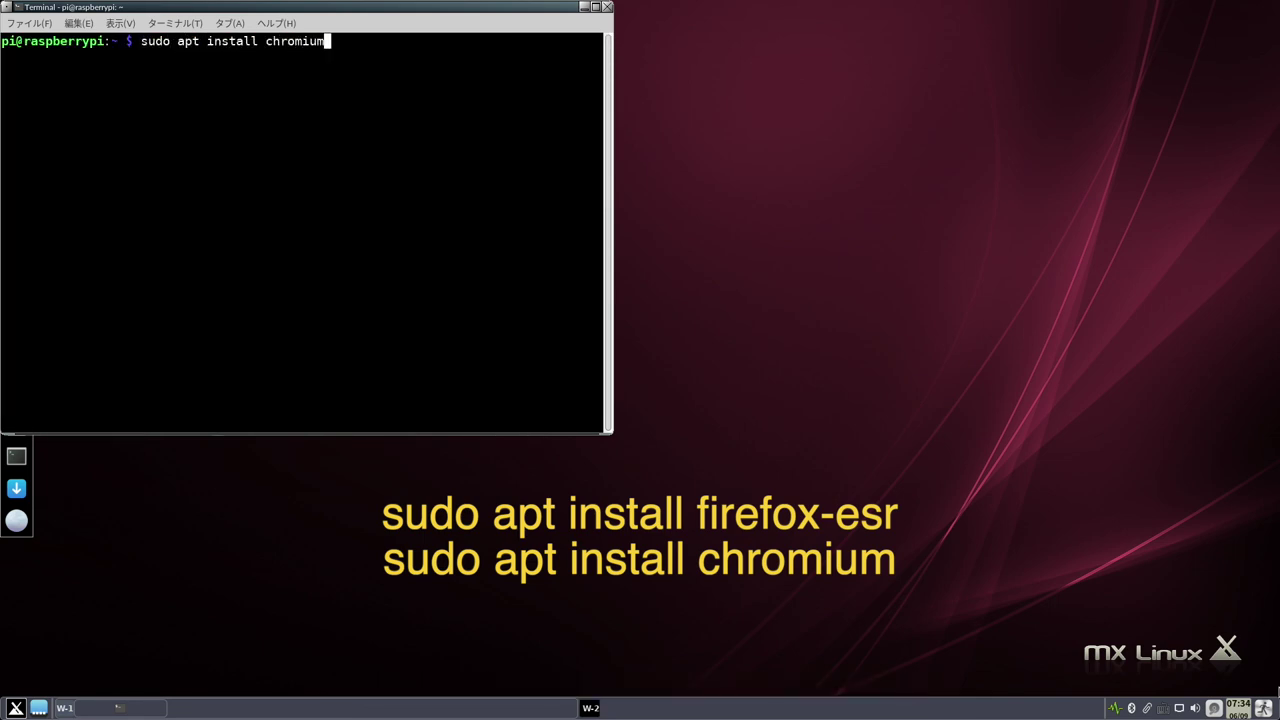
pyautogui.press('Return')
pyautogui.write('y')
pyautogui.press('Return')
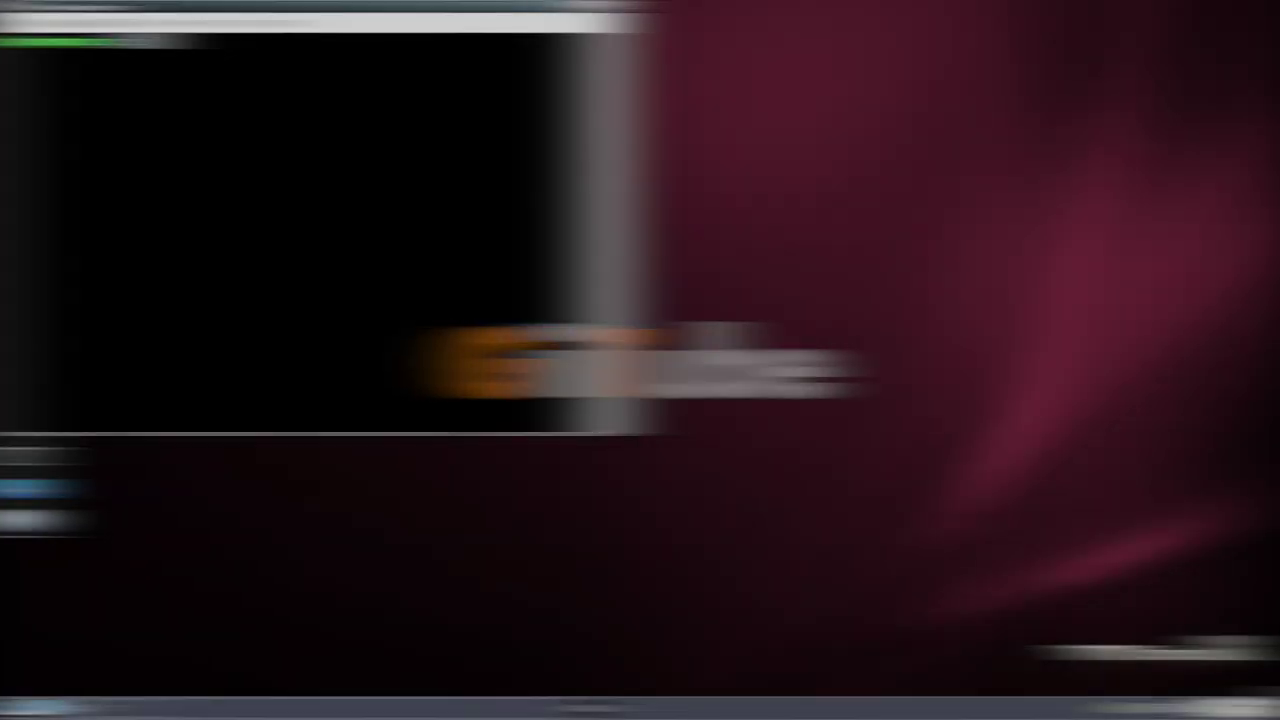
# - Install libreoffice-help-ja with apt, confirming with y, then restart via sudo reboot
pyautogui.write('apt install ')
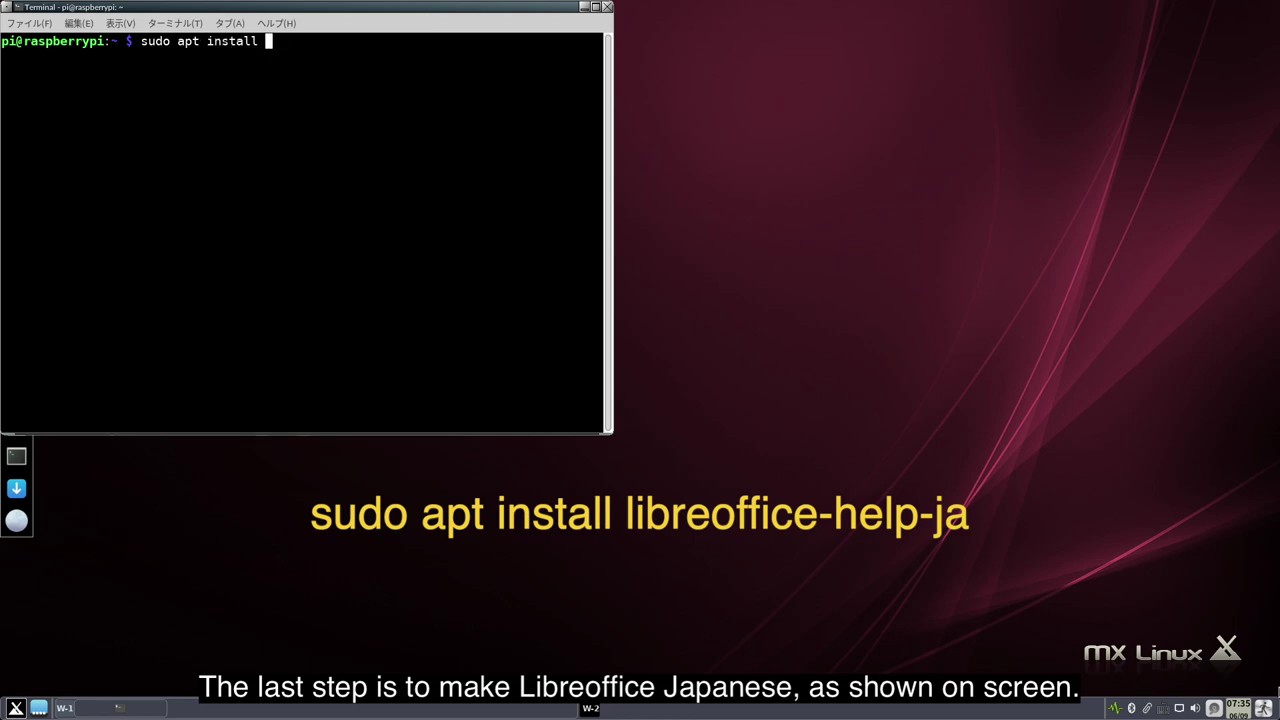
pyautogui.write('libreoffice-help-ja')
pyautogui.press('Return')
pyautogui.write('y')
pyautogui.press('Return')
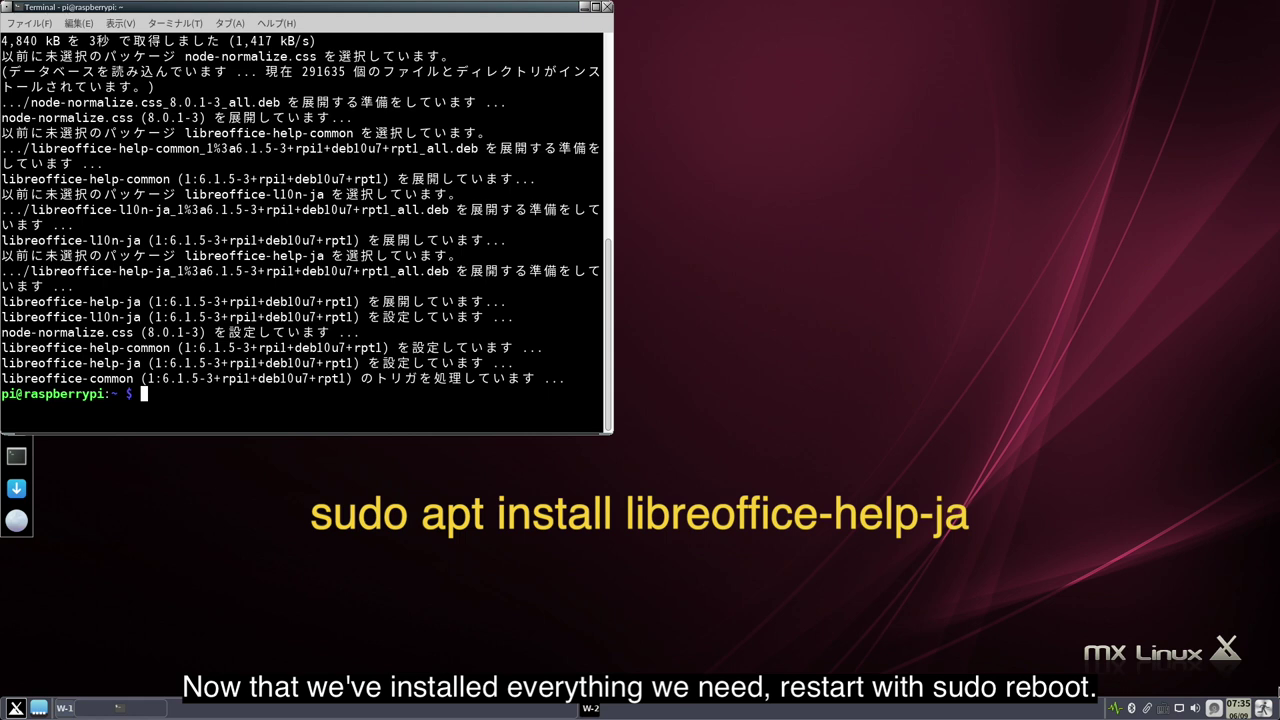
pyautogui.write('sudo reboot')
pyautogui.press('Return')
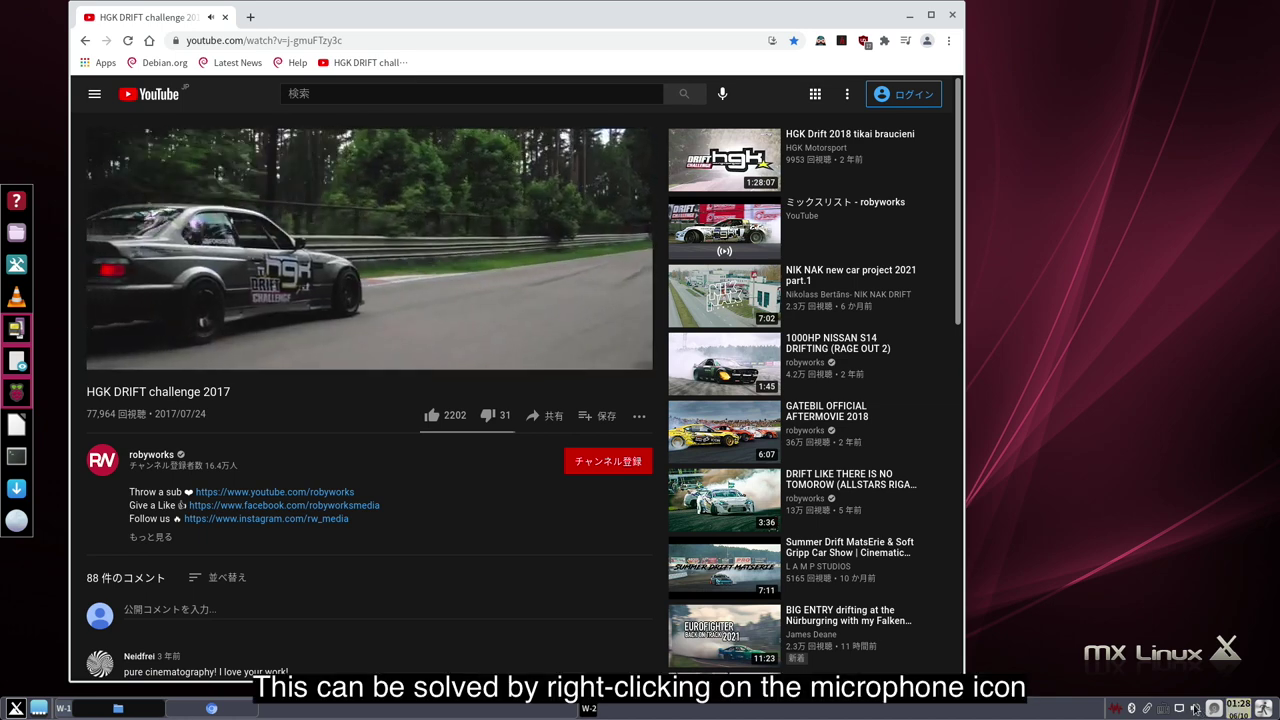
# - Set the analog Built-in Audio profile to Off in Volume Control's Configuration tab, then close it
pyautogui.rightClick(1196, 709)
pyautogui.click(1207, 627)
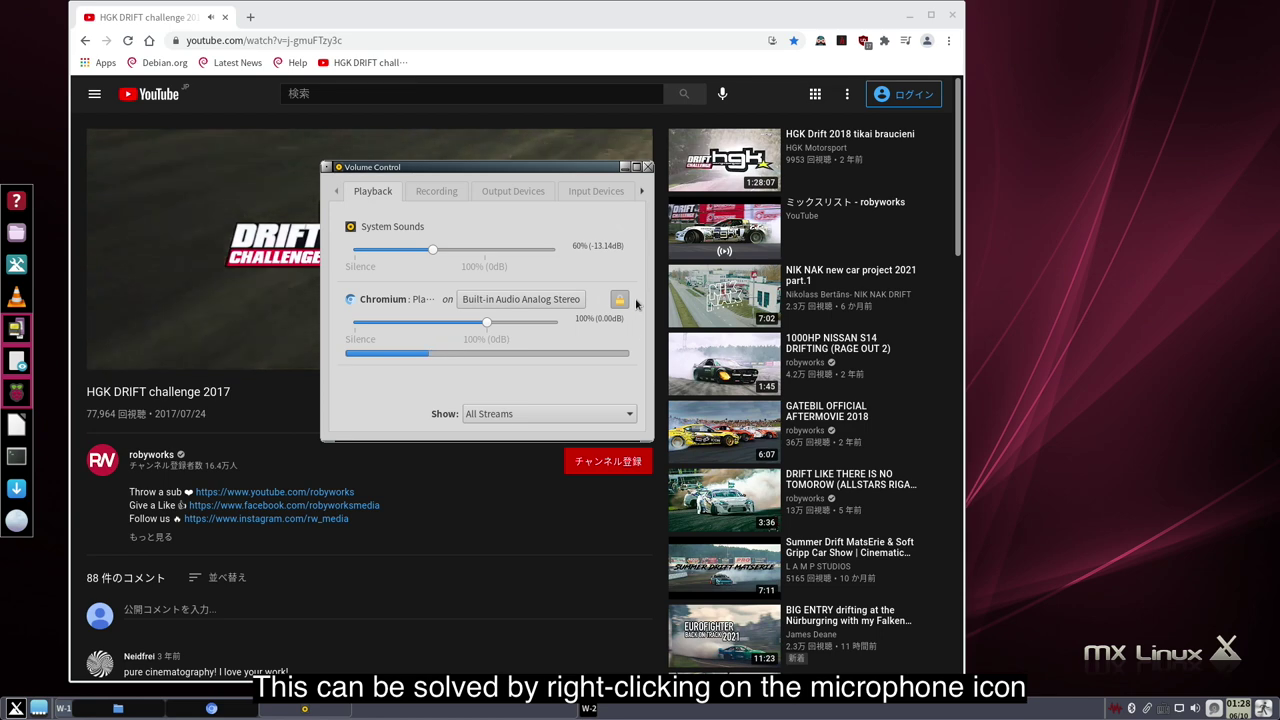
pyautogui.click(642, 192)
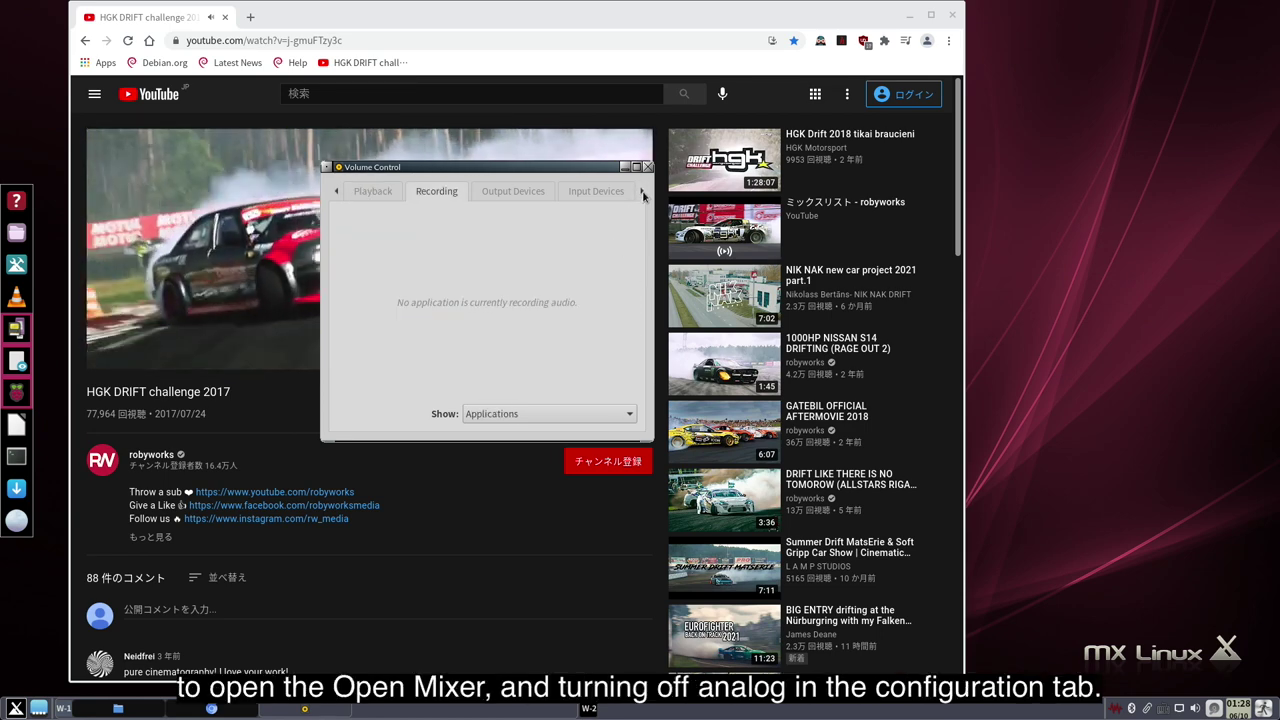
pyautogui.click(642, 194)
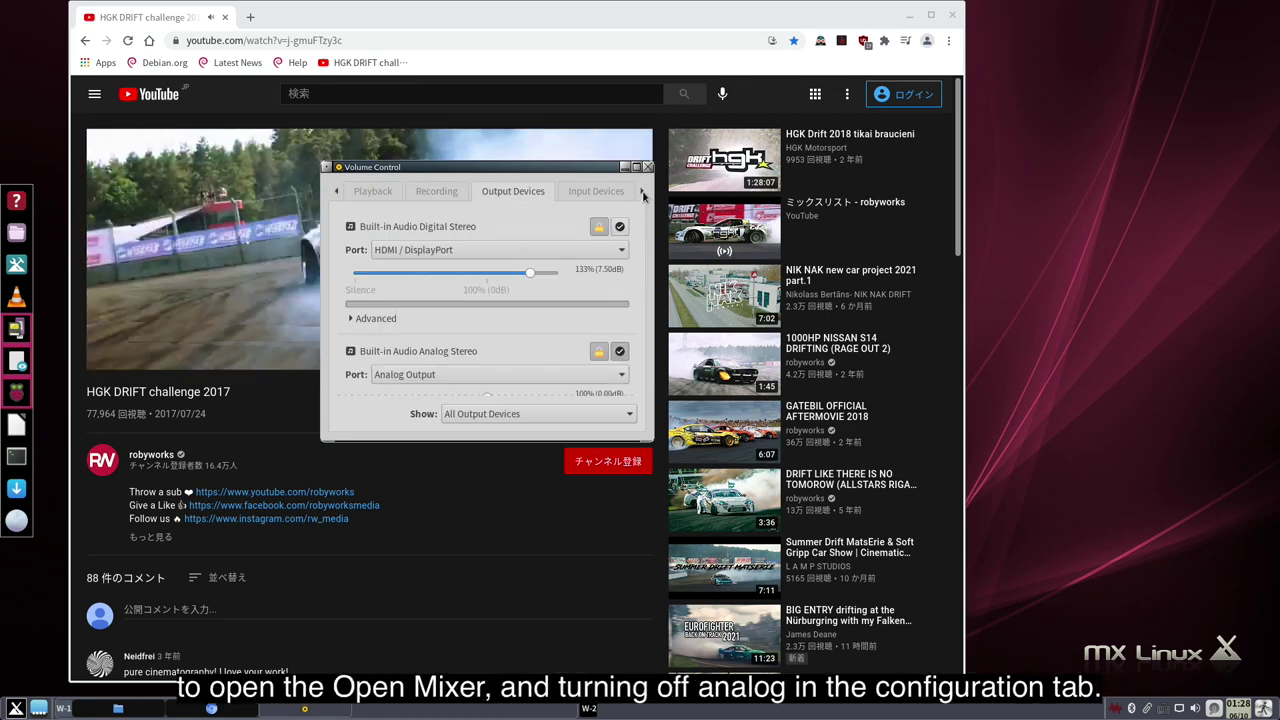
pyautogui.click(643, 194)
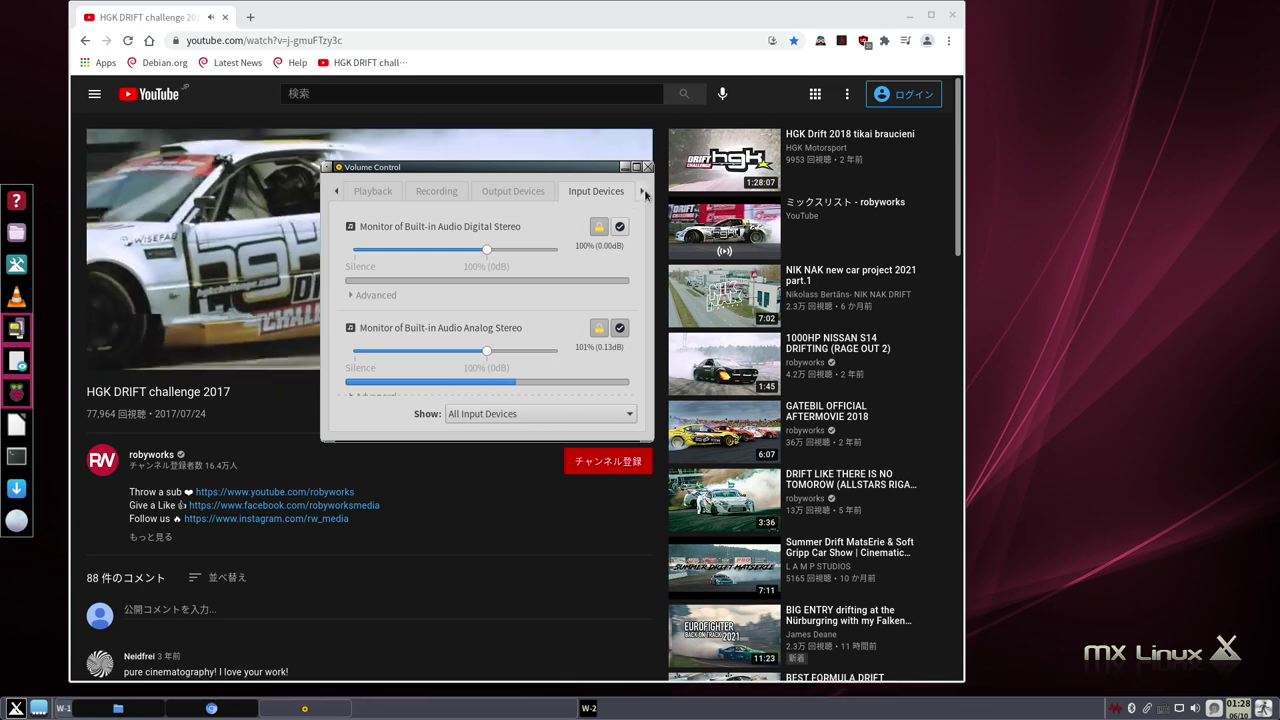
pyautogui.click(644, 194)
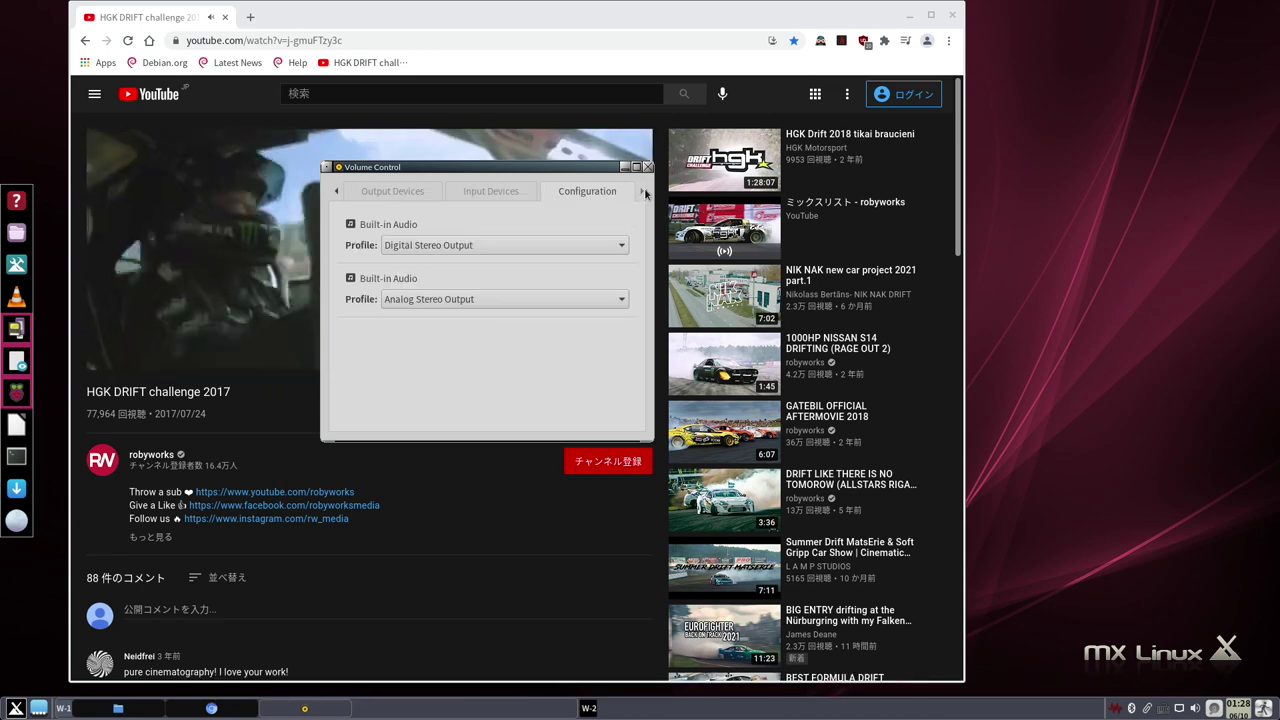
pyautogui.click(546, 300)
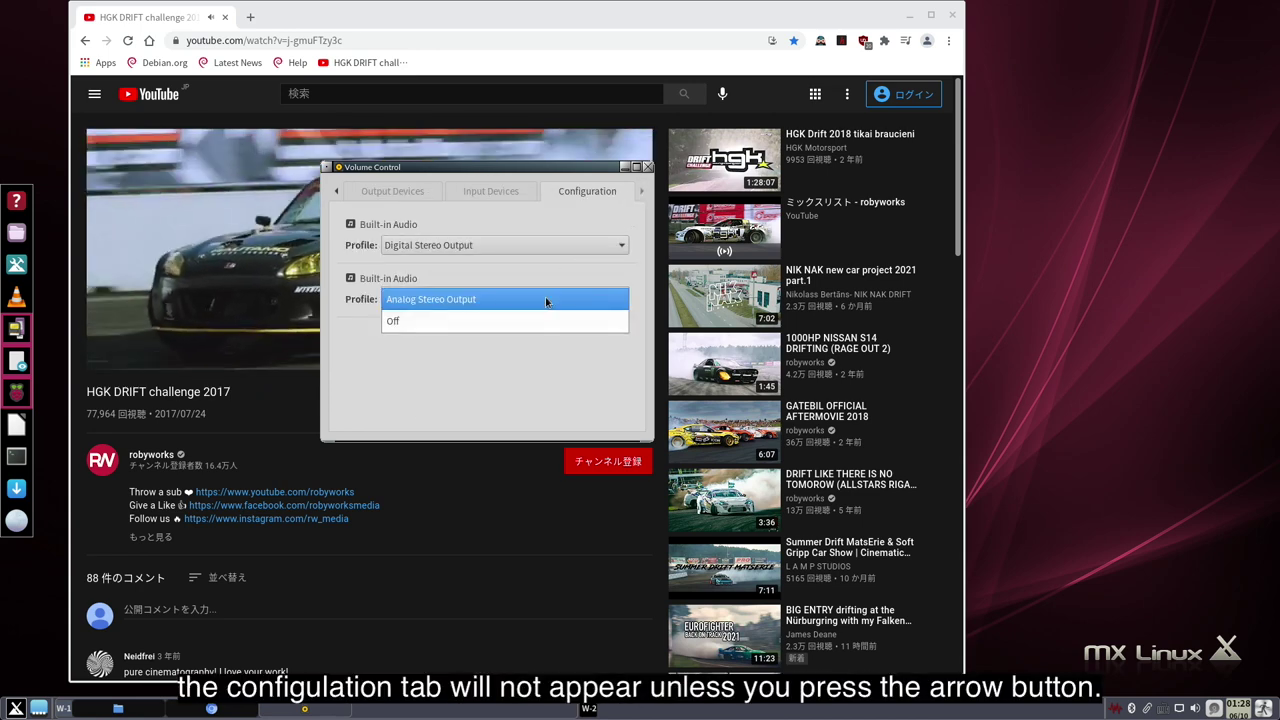
pyautogui.click(546, 321)
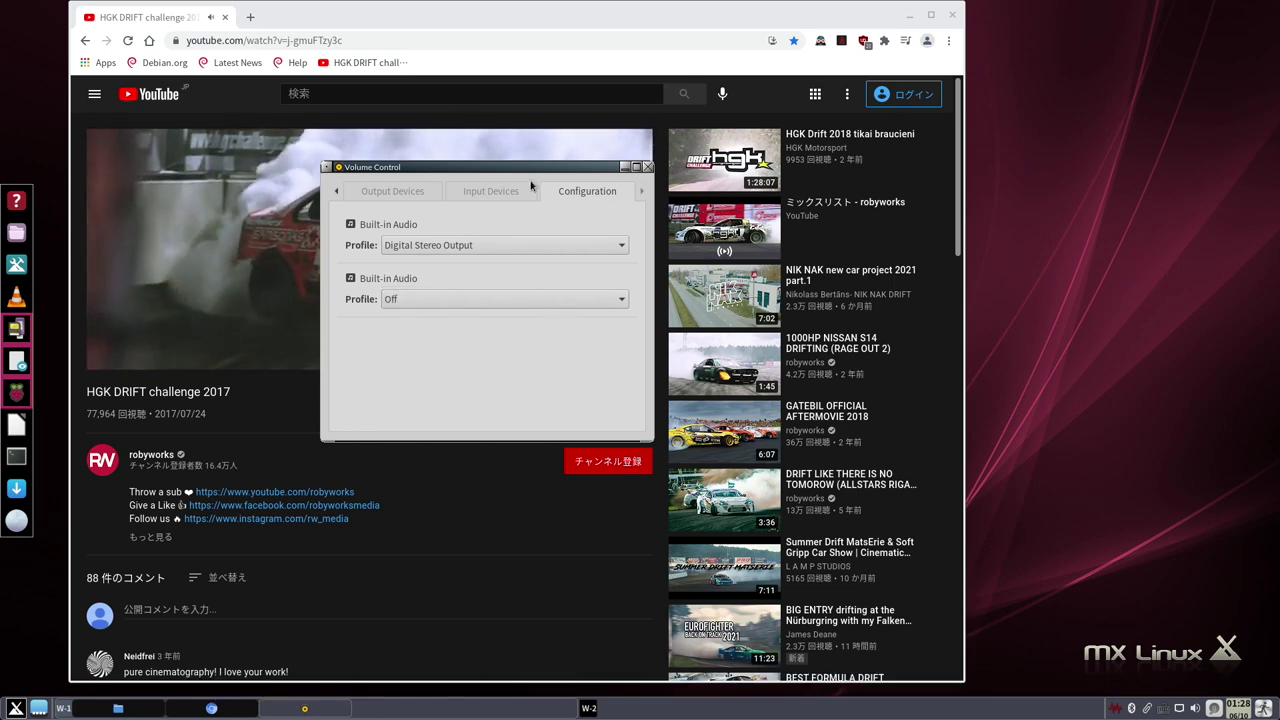
pyautogui.click(647, 167)
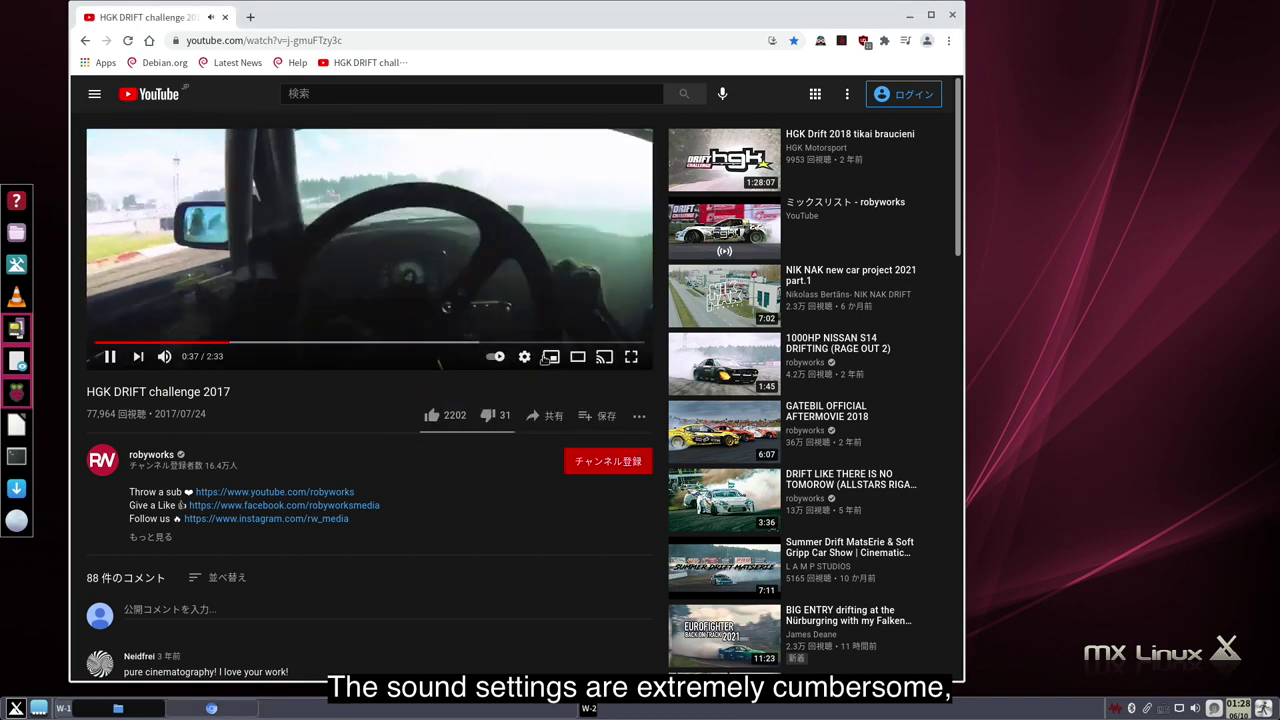
# - Raise the YouTube video quality to 1080p
pyautogui.click(524, 362)
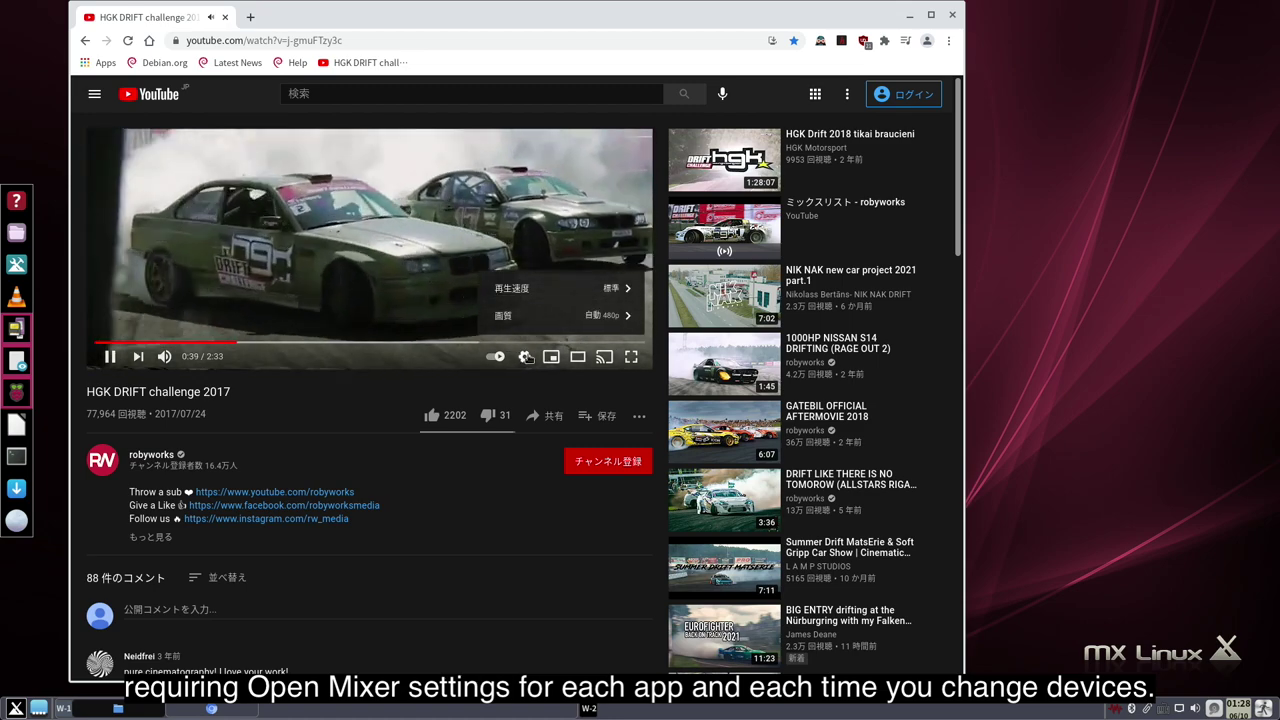
pyautogui.click(580, 318)
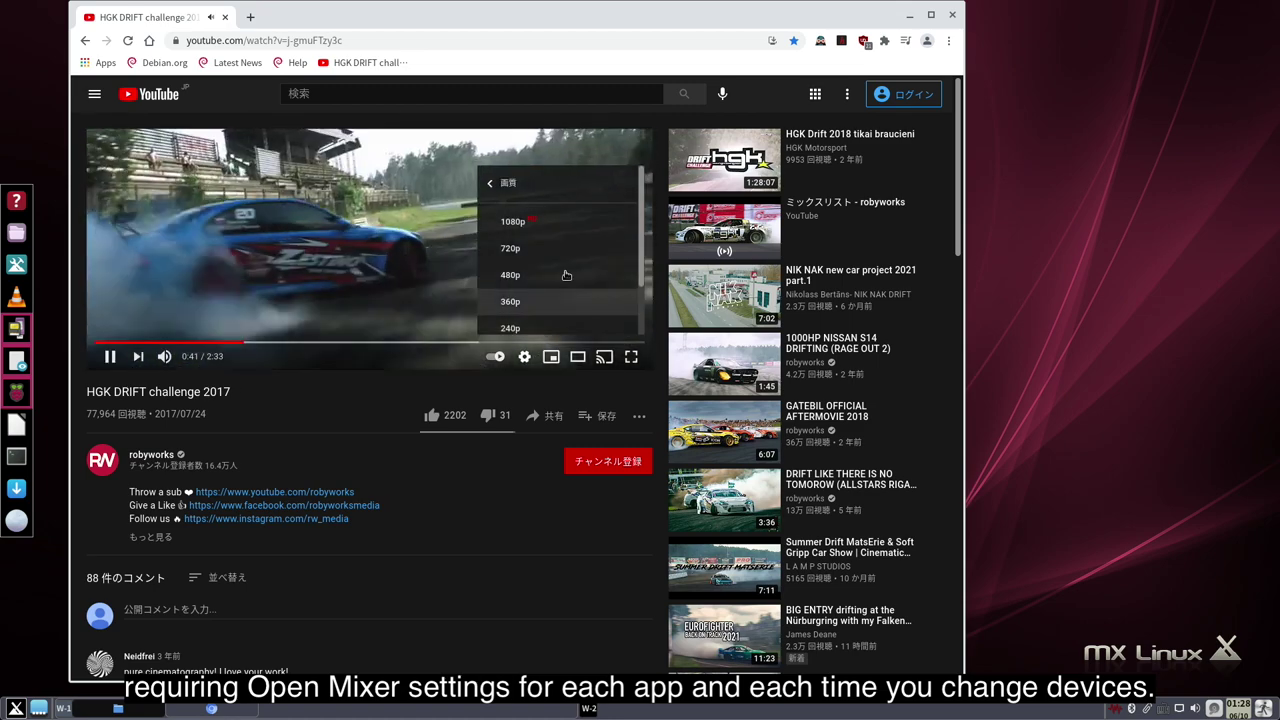
pyautogui.click(517, 228)
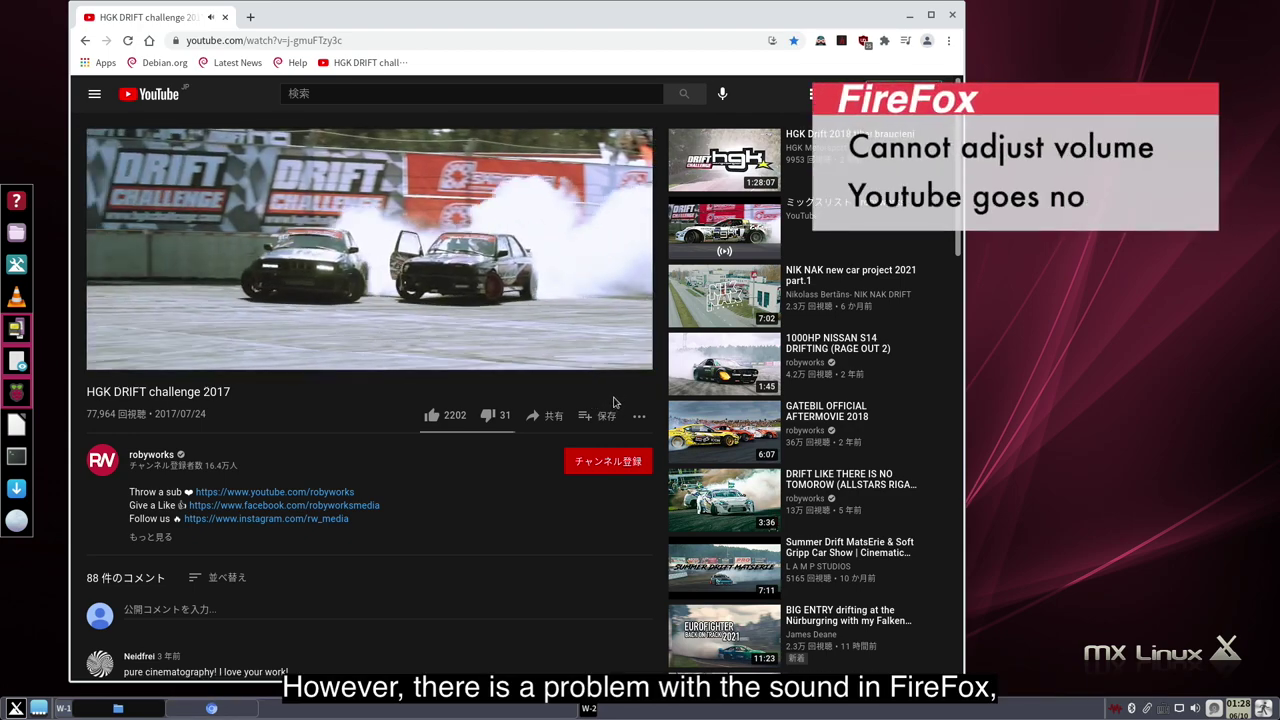
# - Make Chromium fill the screen, then switch the drift video player to full screen
pyautogui.moveTo(628, 362)
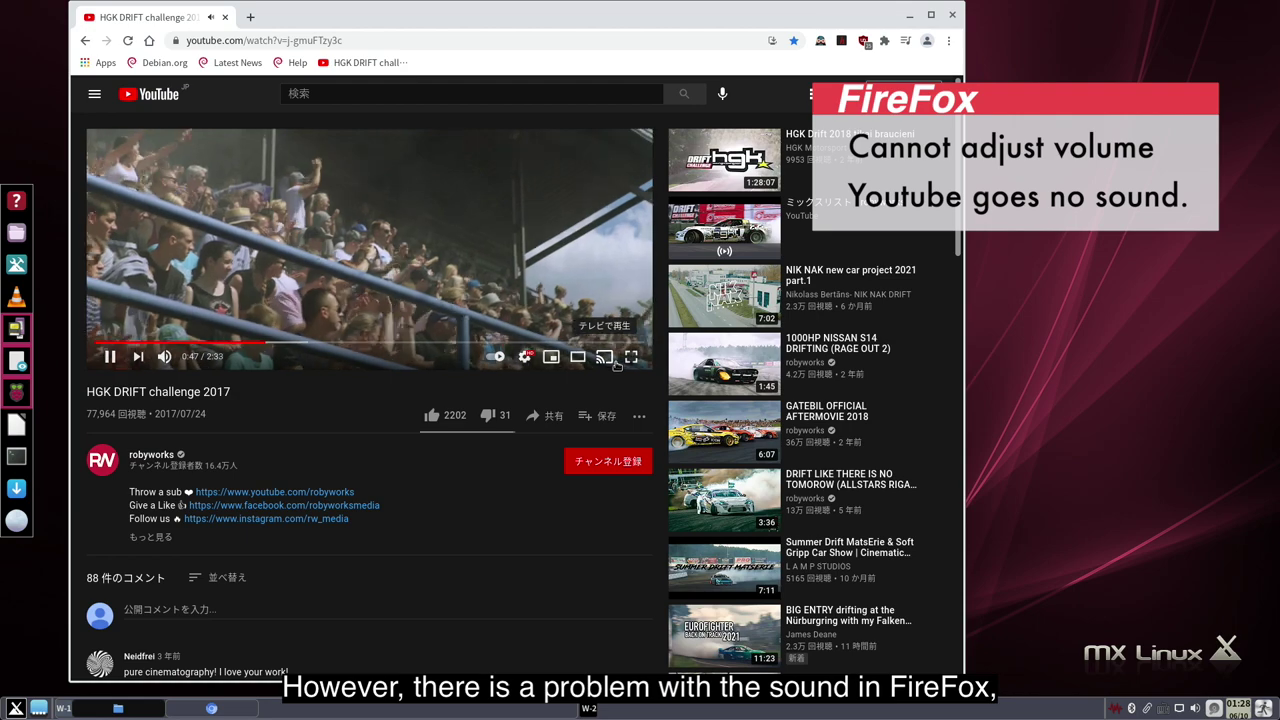
pyautogui.click(628, 360)
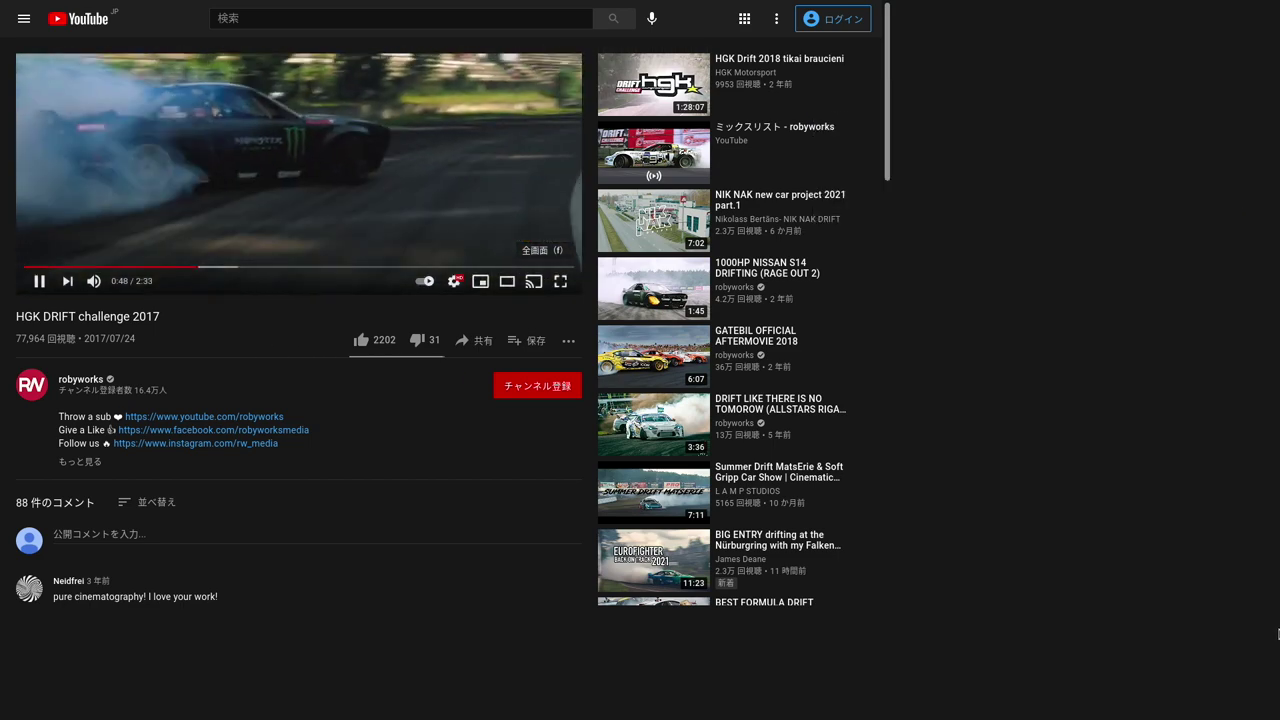
pyautogui.click(560, 281)
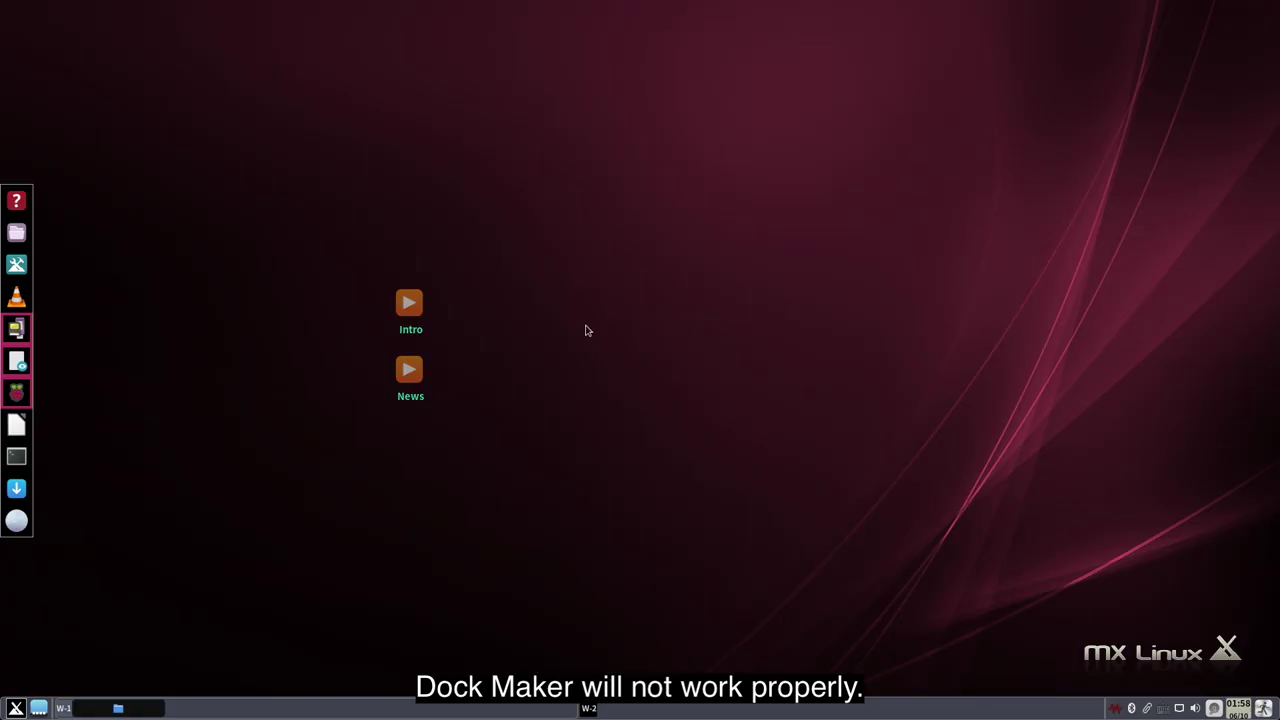
# - Launch MX Dockmaker from the desktop menu and open DefaultDock.mxdk for editing
pyautogui.rightClick(585, 325)
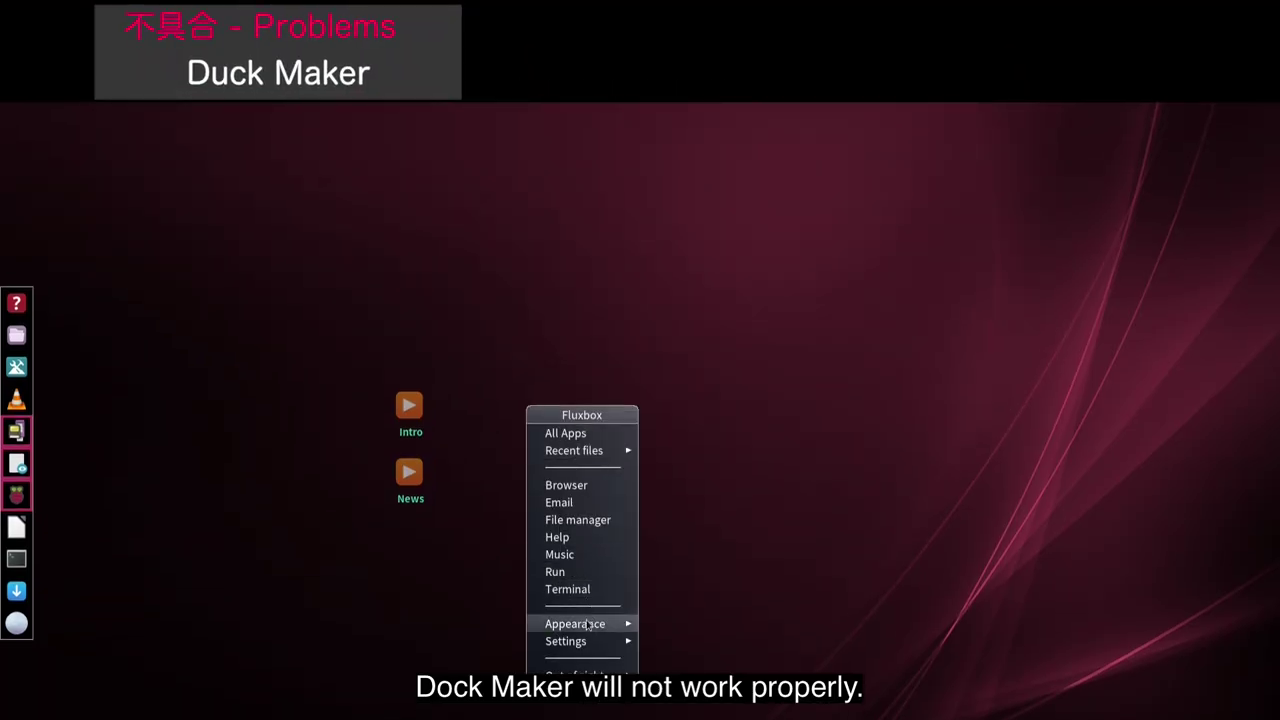
pyautogui.moveTo(588, 616)
pyautogui.click(690, 648)
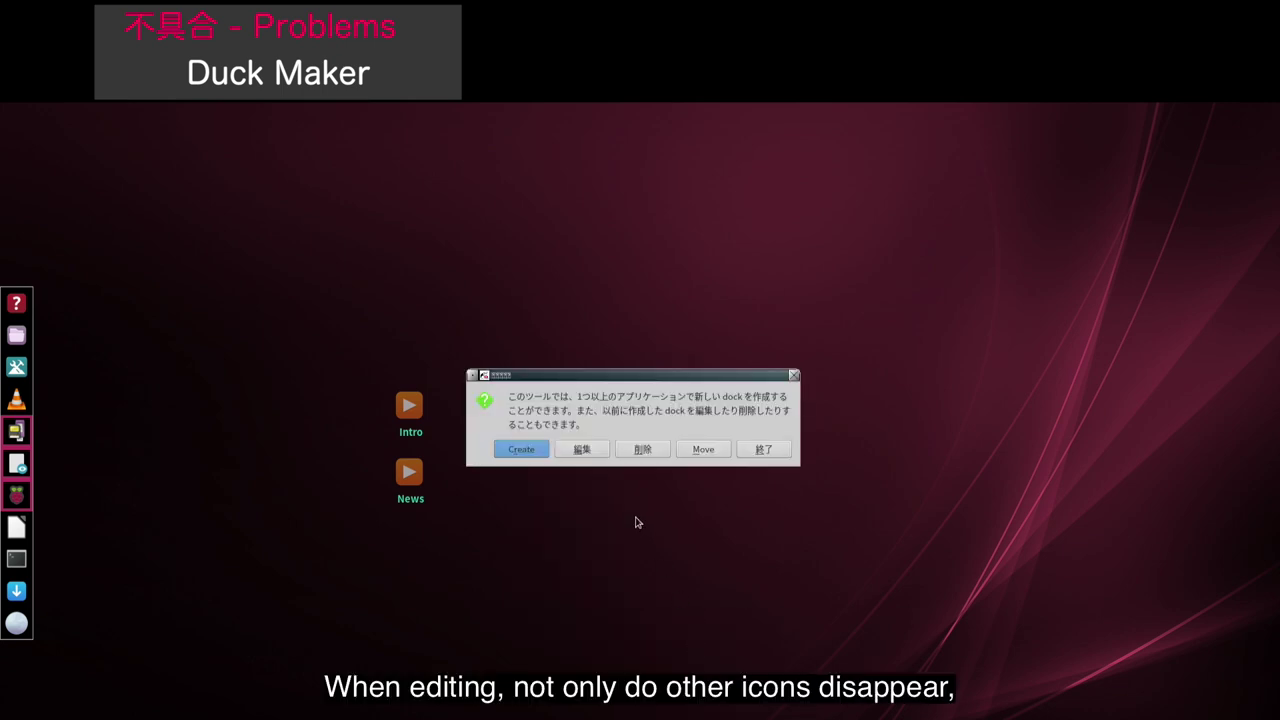
pyautogui.click(598, 455)
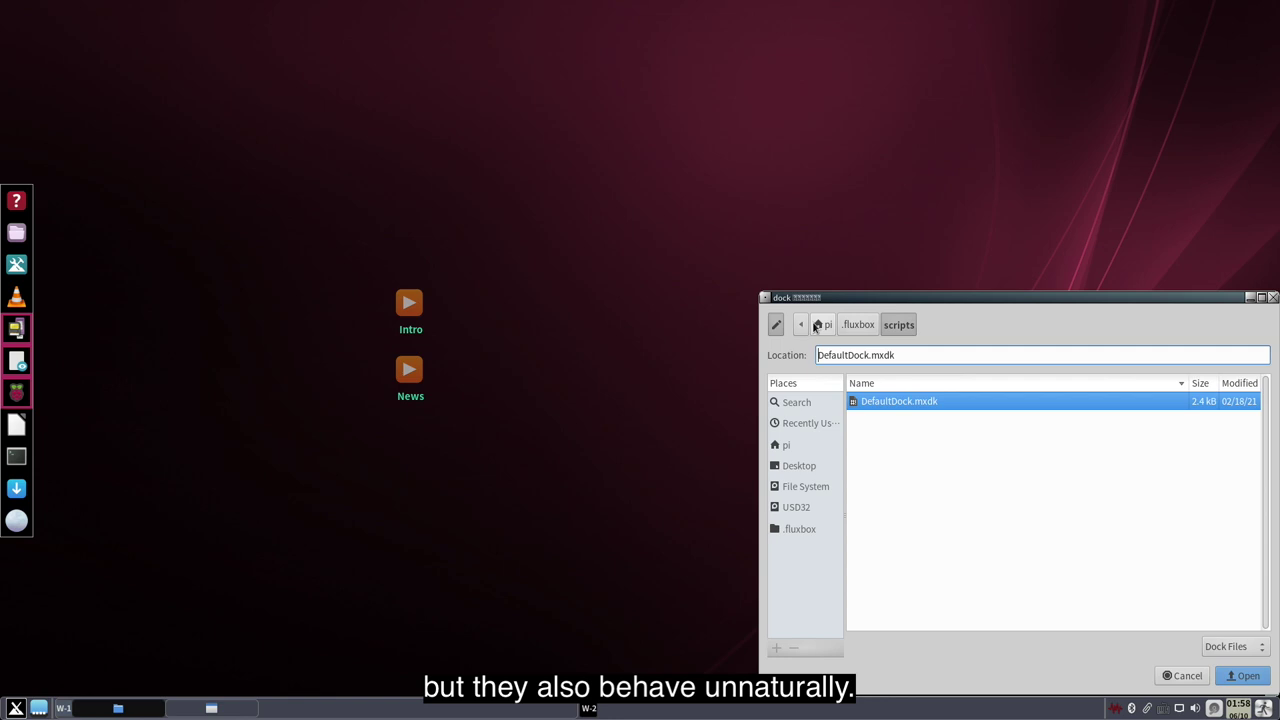
pyautogui.moveTo(840, 298); pyautogui.dragTo(373, 123)
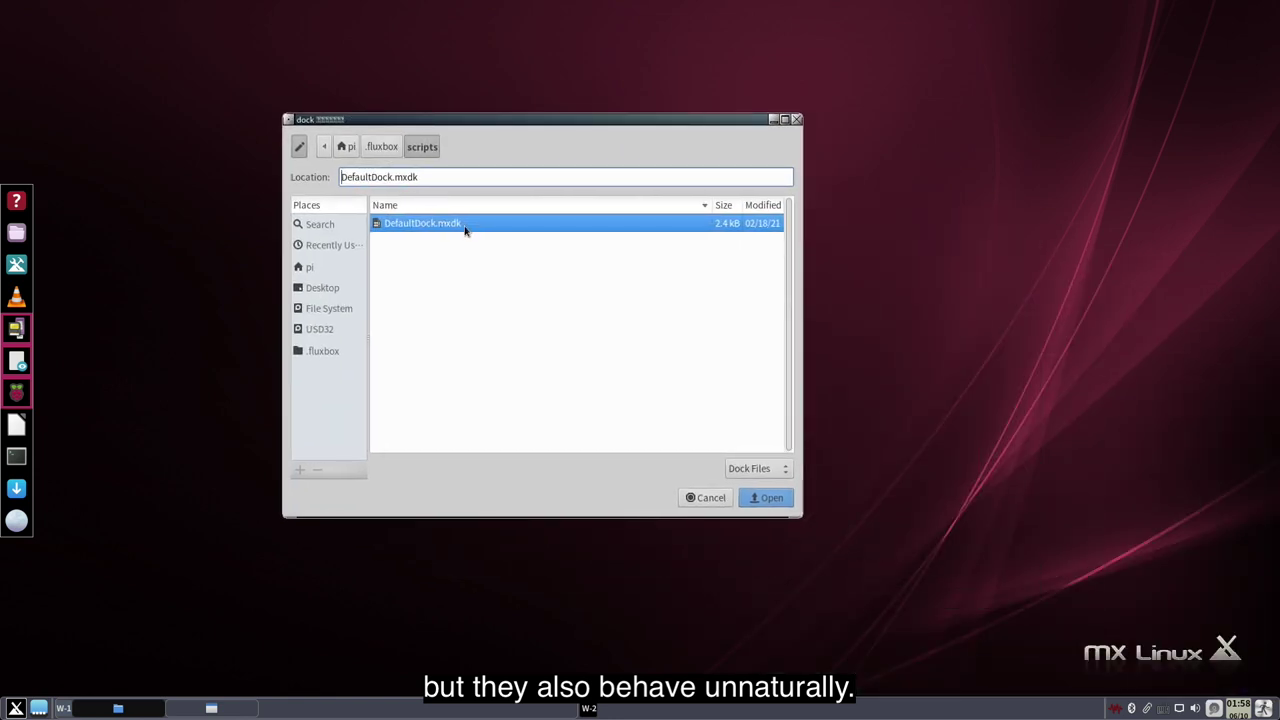
pyautogui.doubleClick(516, 227)
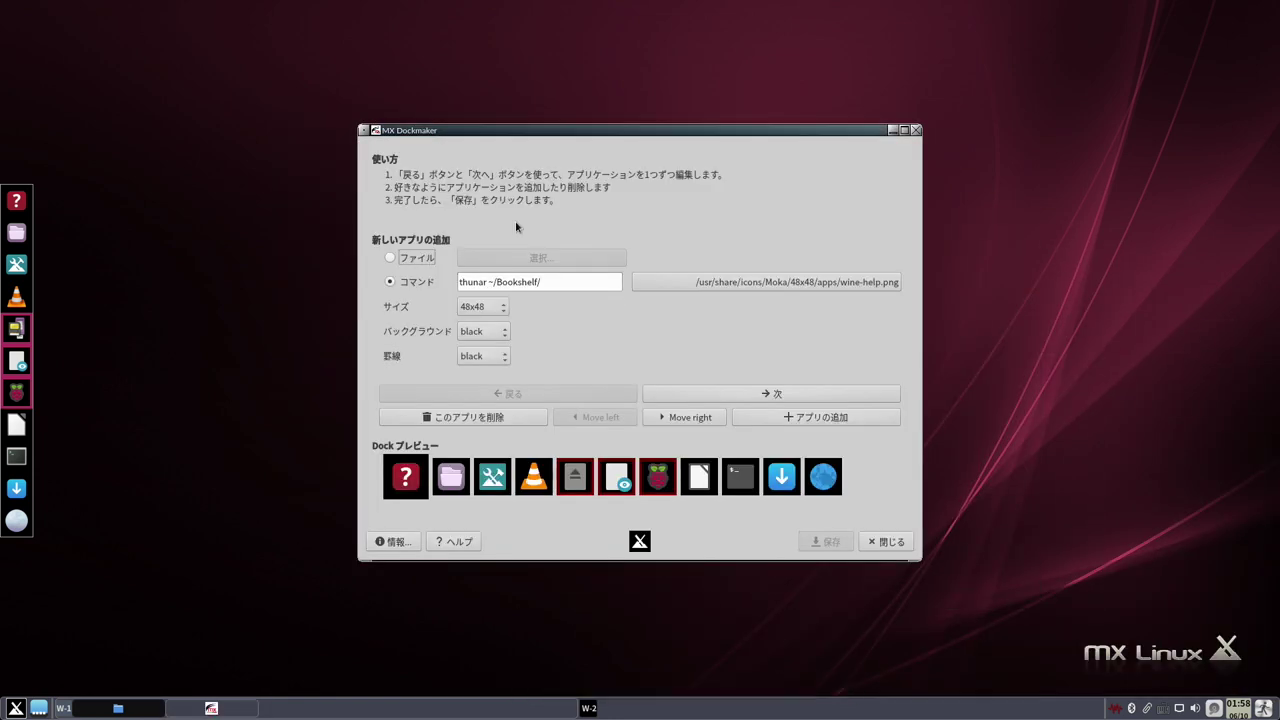
# - Select each dock entry: file manager, tools, VLC, piclone, PDF viewer, Raspberry Pi configuration, LibreOffice
pyautogui.click(453, 481)
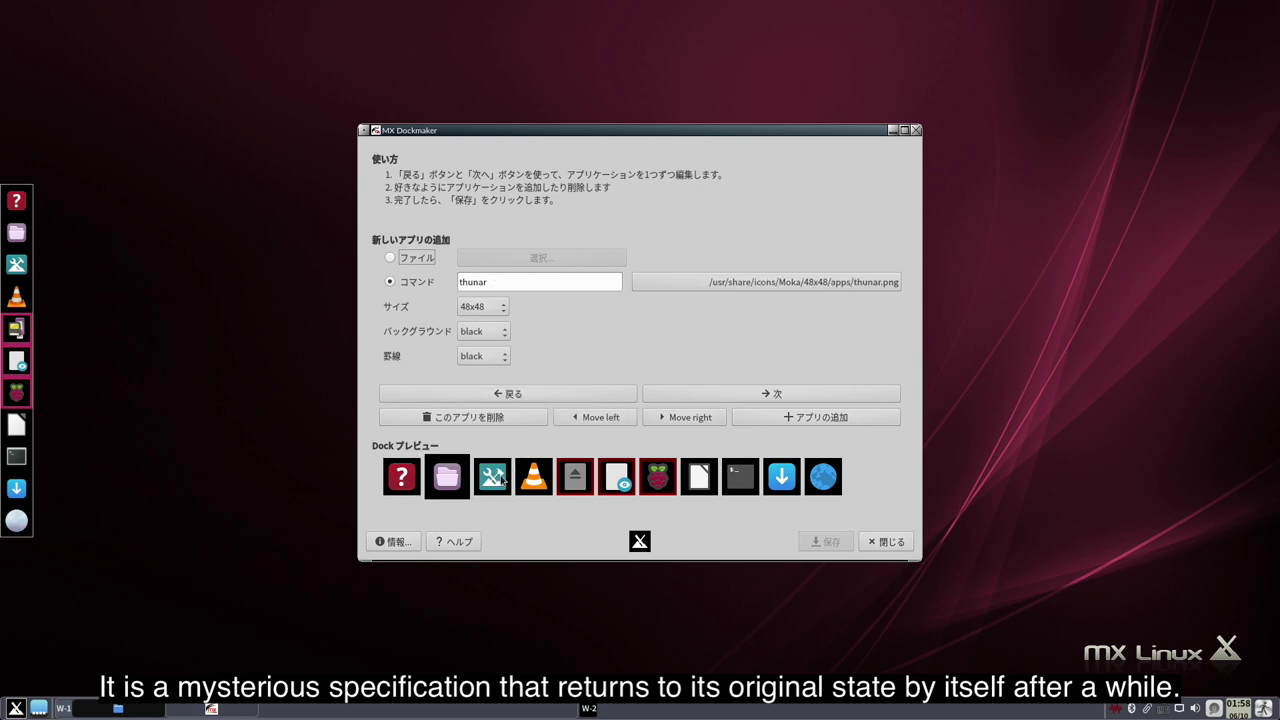
pyautogui.click(503, 480)
pyautogui.click(545, 478)
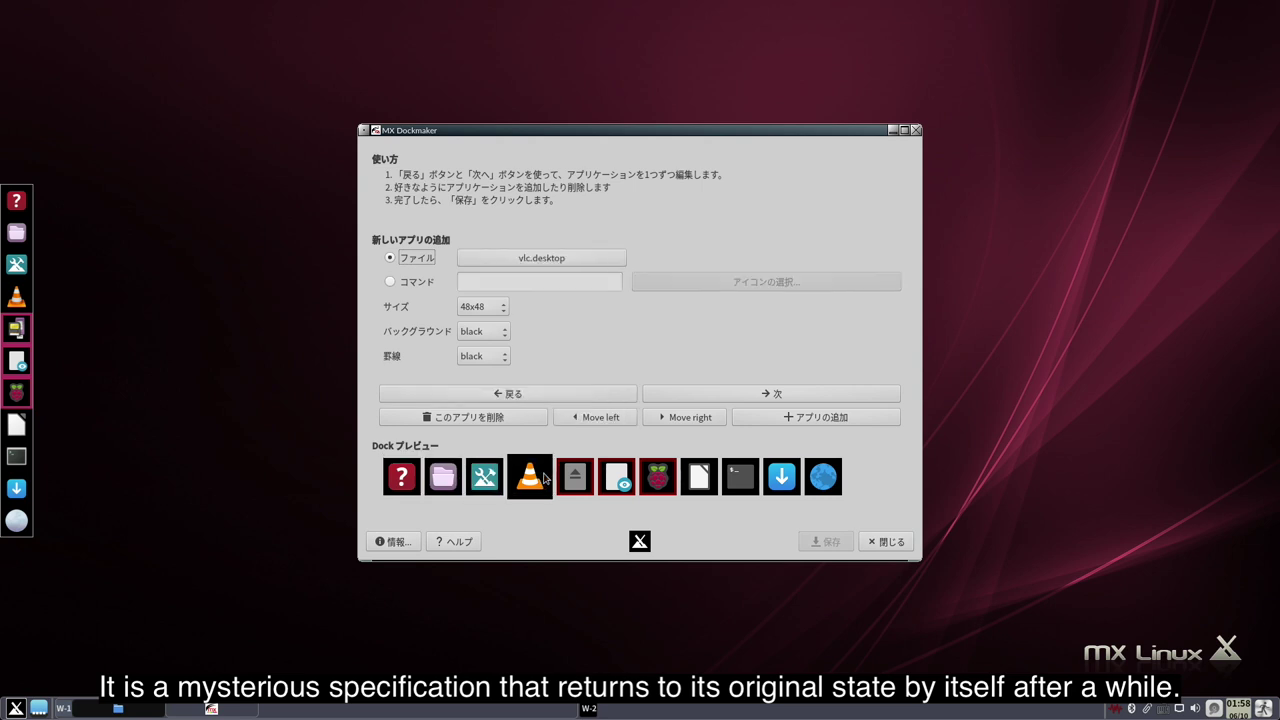
pyautogui.click(571, 480)
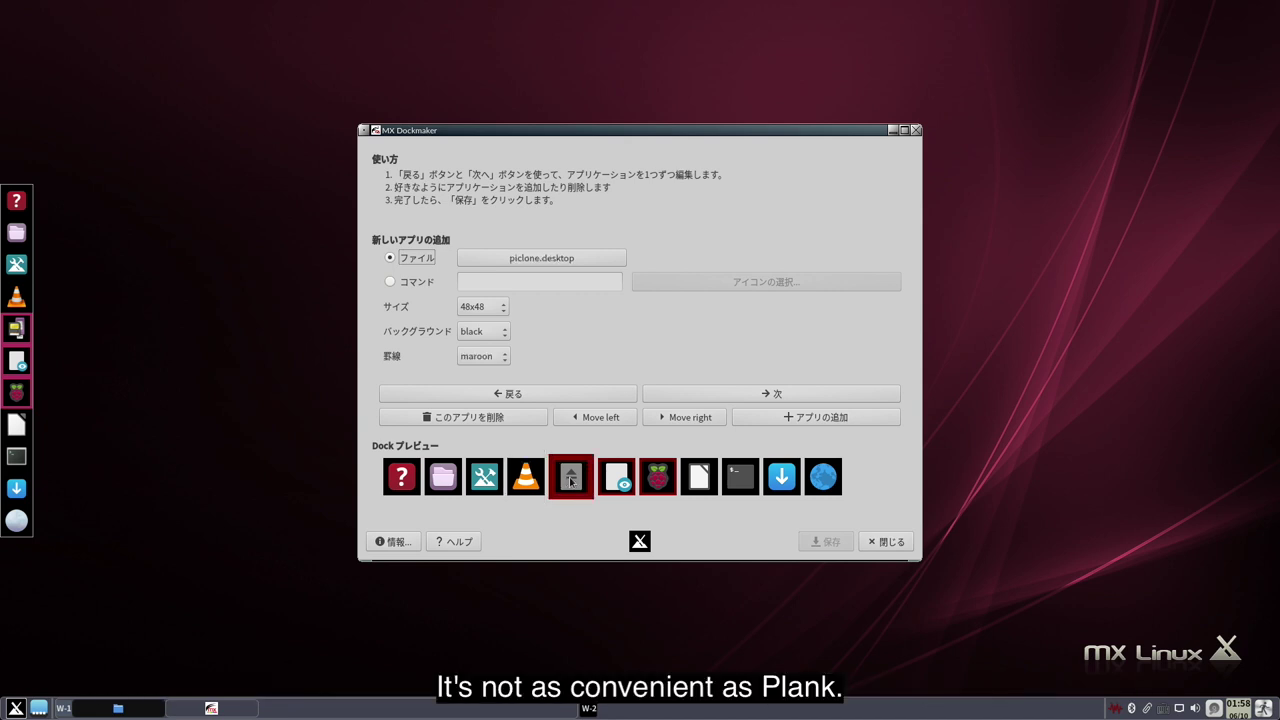
pyautogui.click(613, 483)
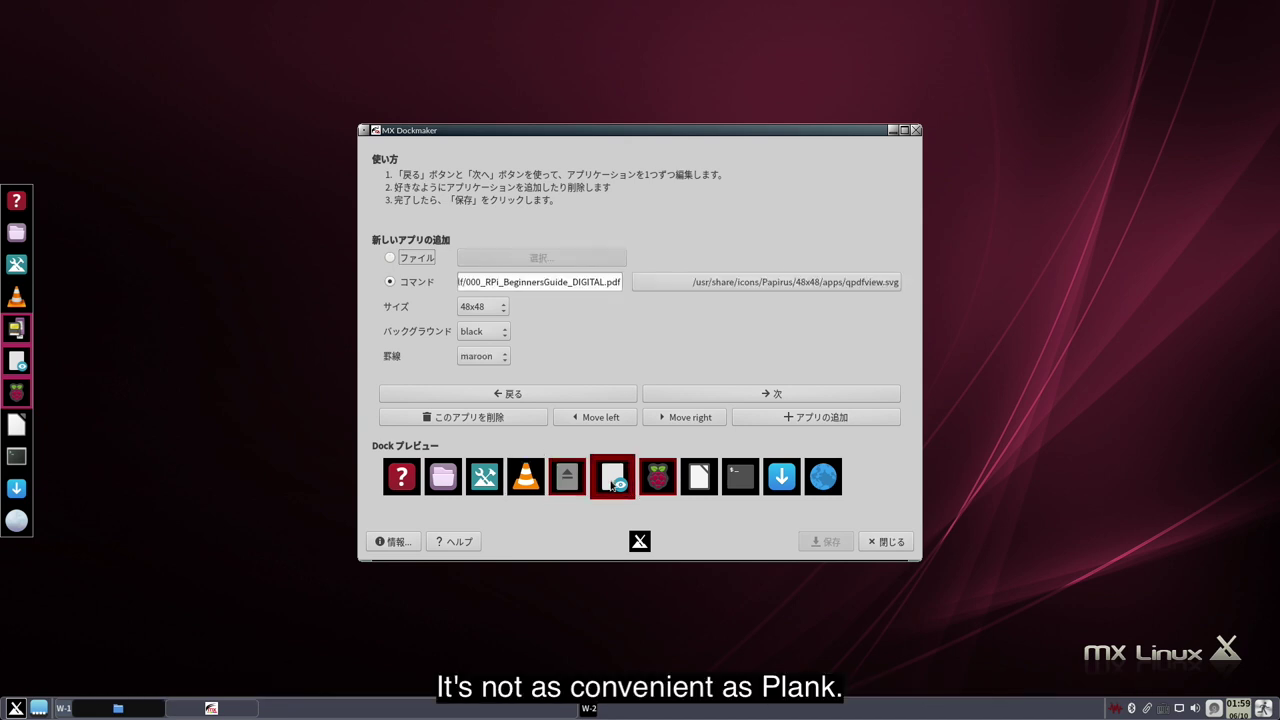
pyautogui.click(657, 484)
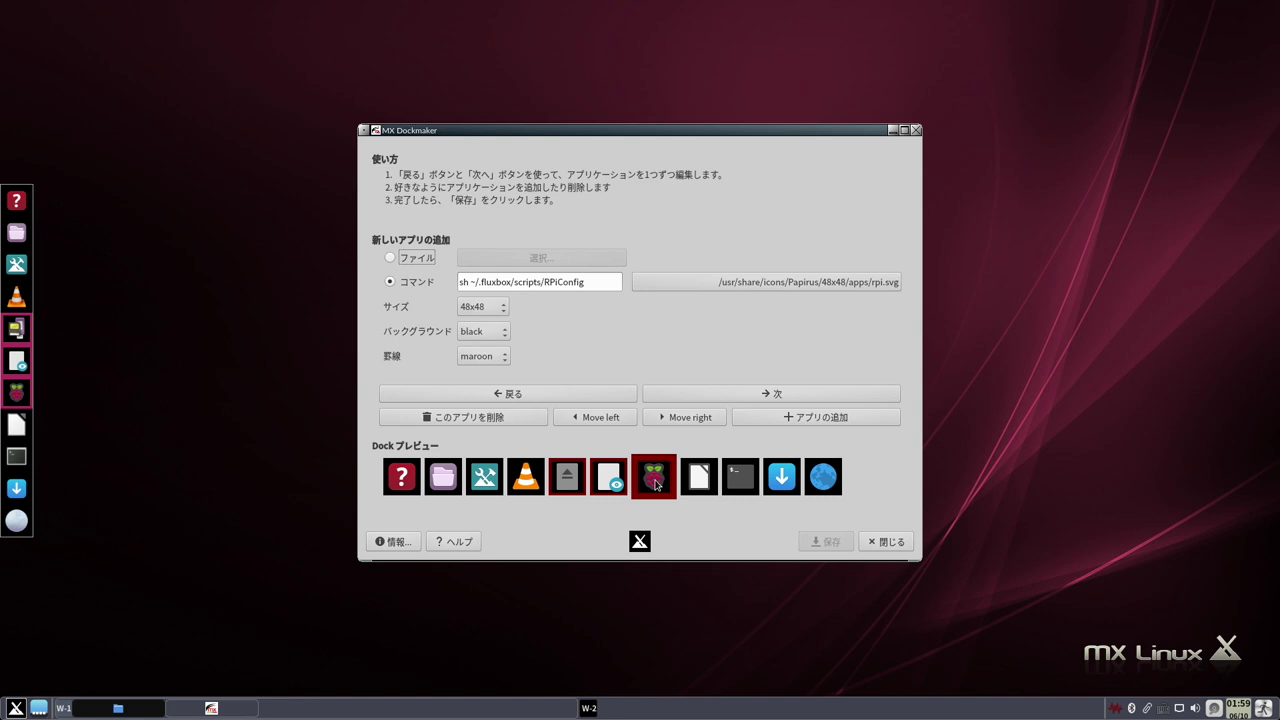
pyautogui.click(706, 487)
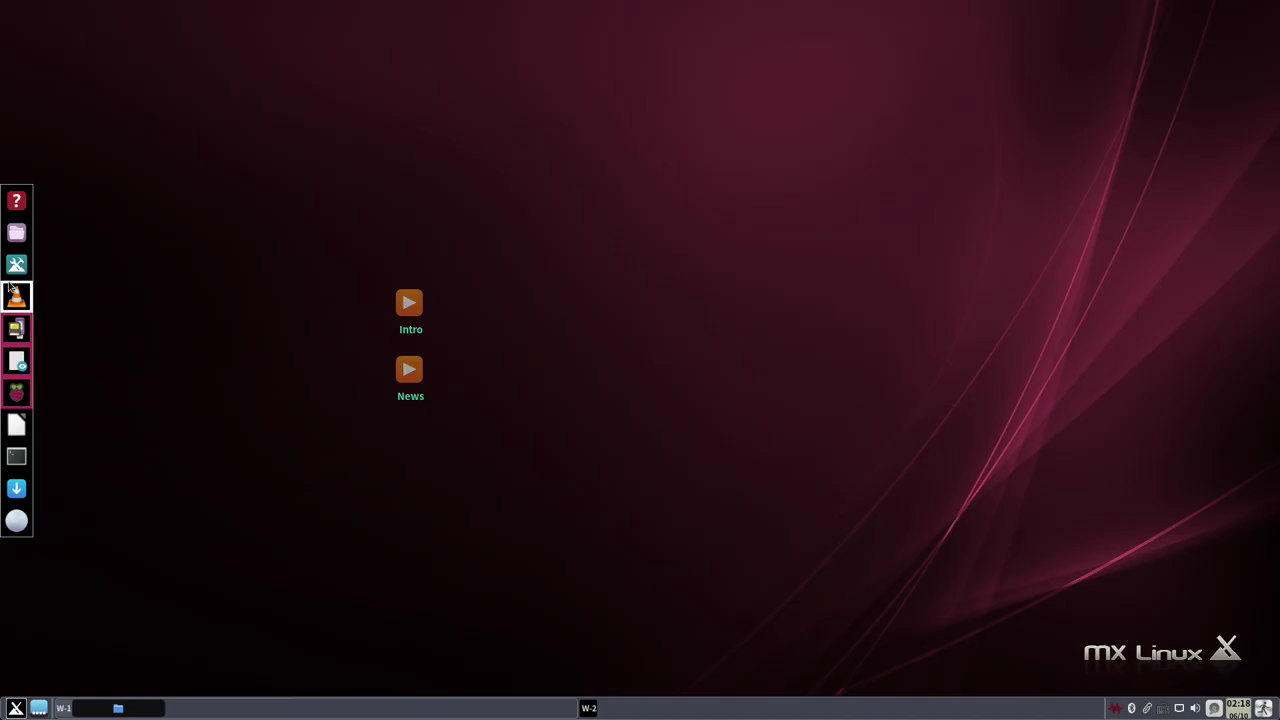
pyautogui.click(14, 370)
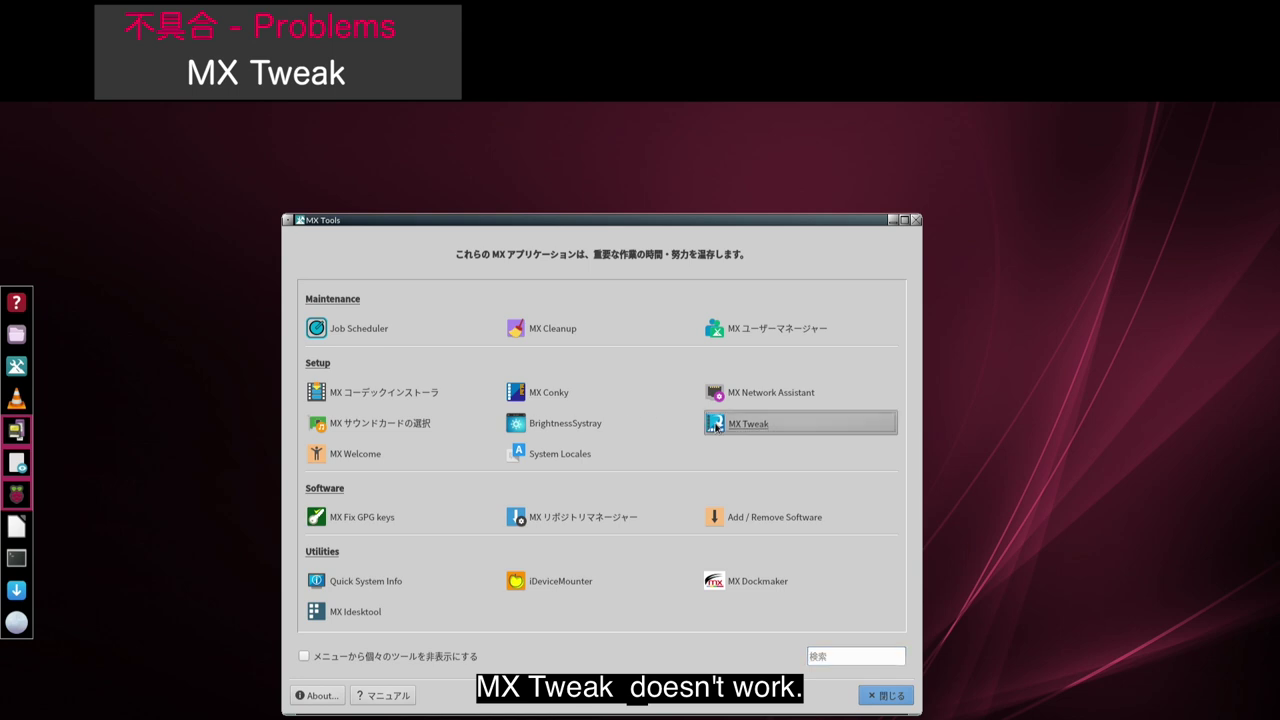
pyautogui.click(716, 425)
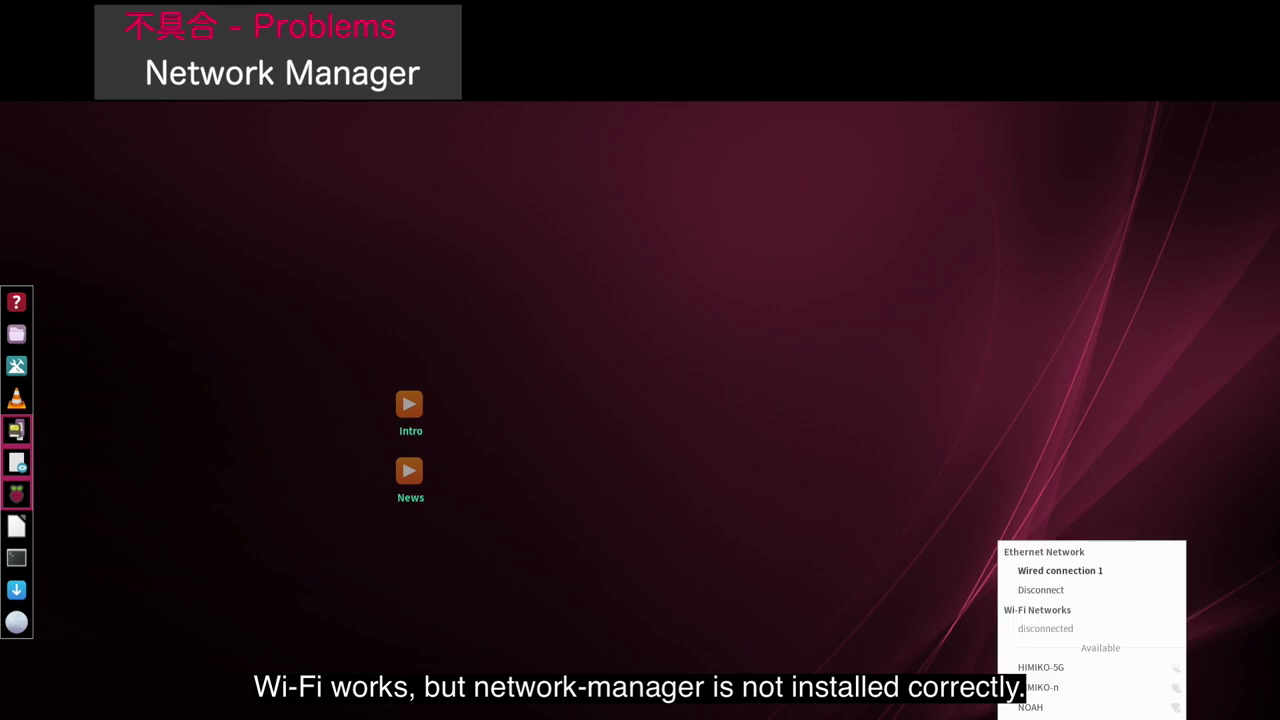
# - Choose Add a VPN connection from the network tray's VPN Connections submenu
pyautogui.moveTo(1167, 651)
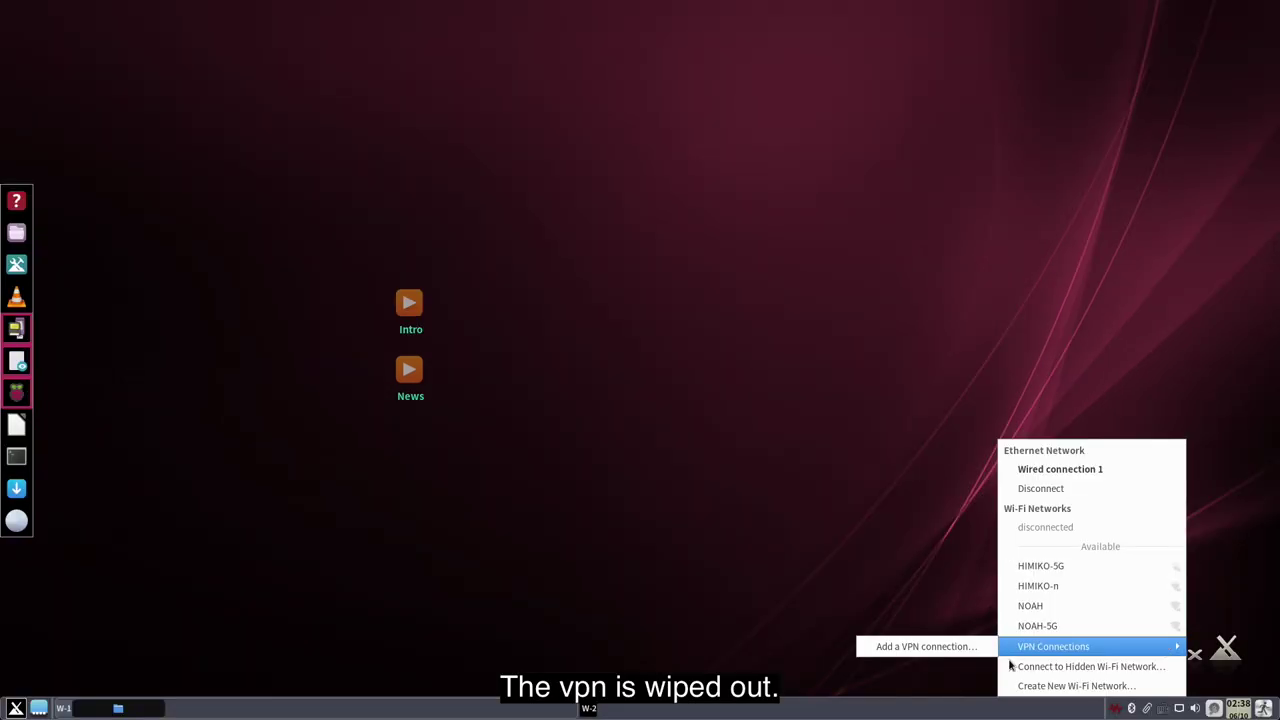
pyautogui.click(925, 647)
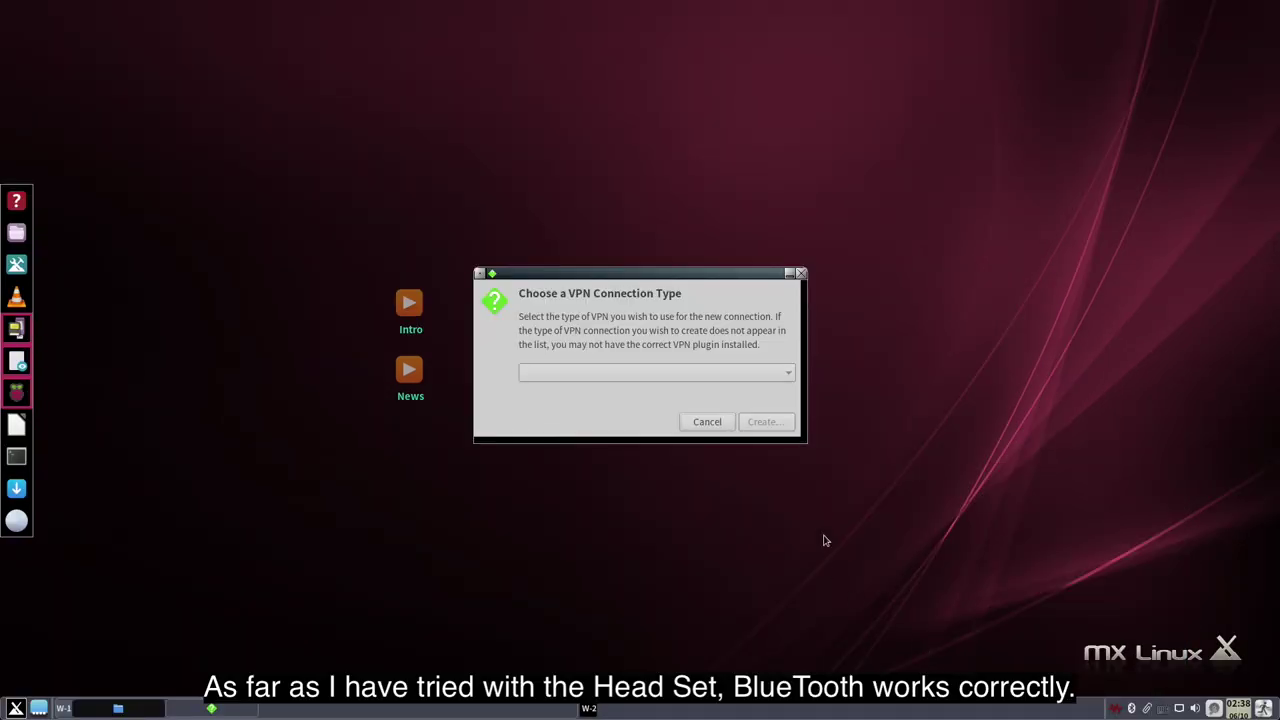